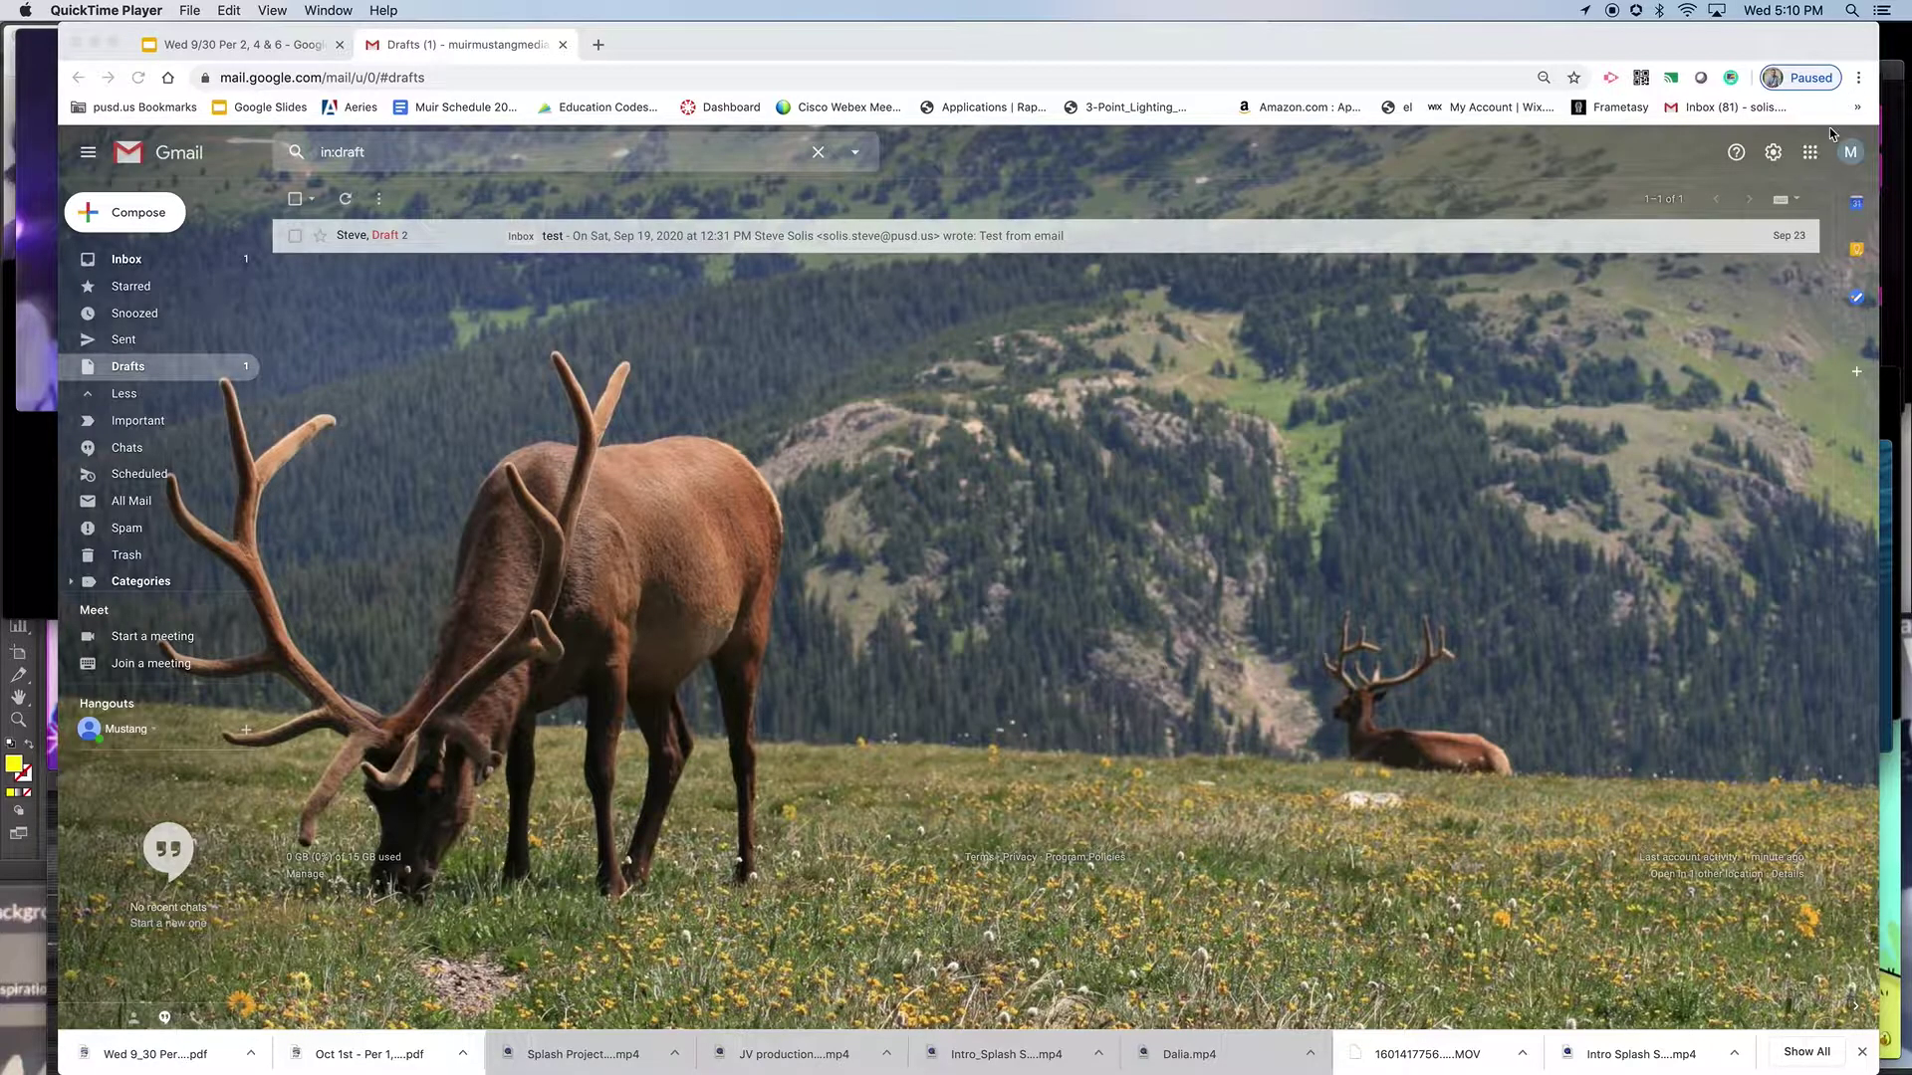
Step: Switch from Gmail to YouTube and start uploading a new video
{"action": "left_click", "coordinate": [1828, 176]}
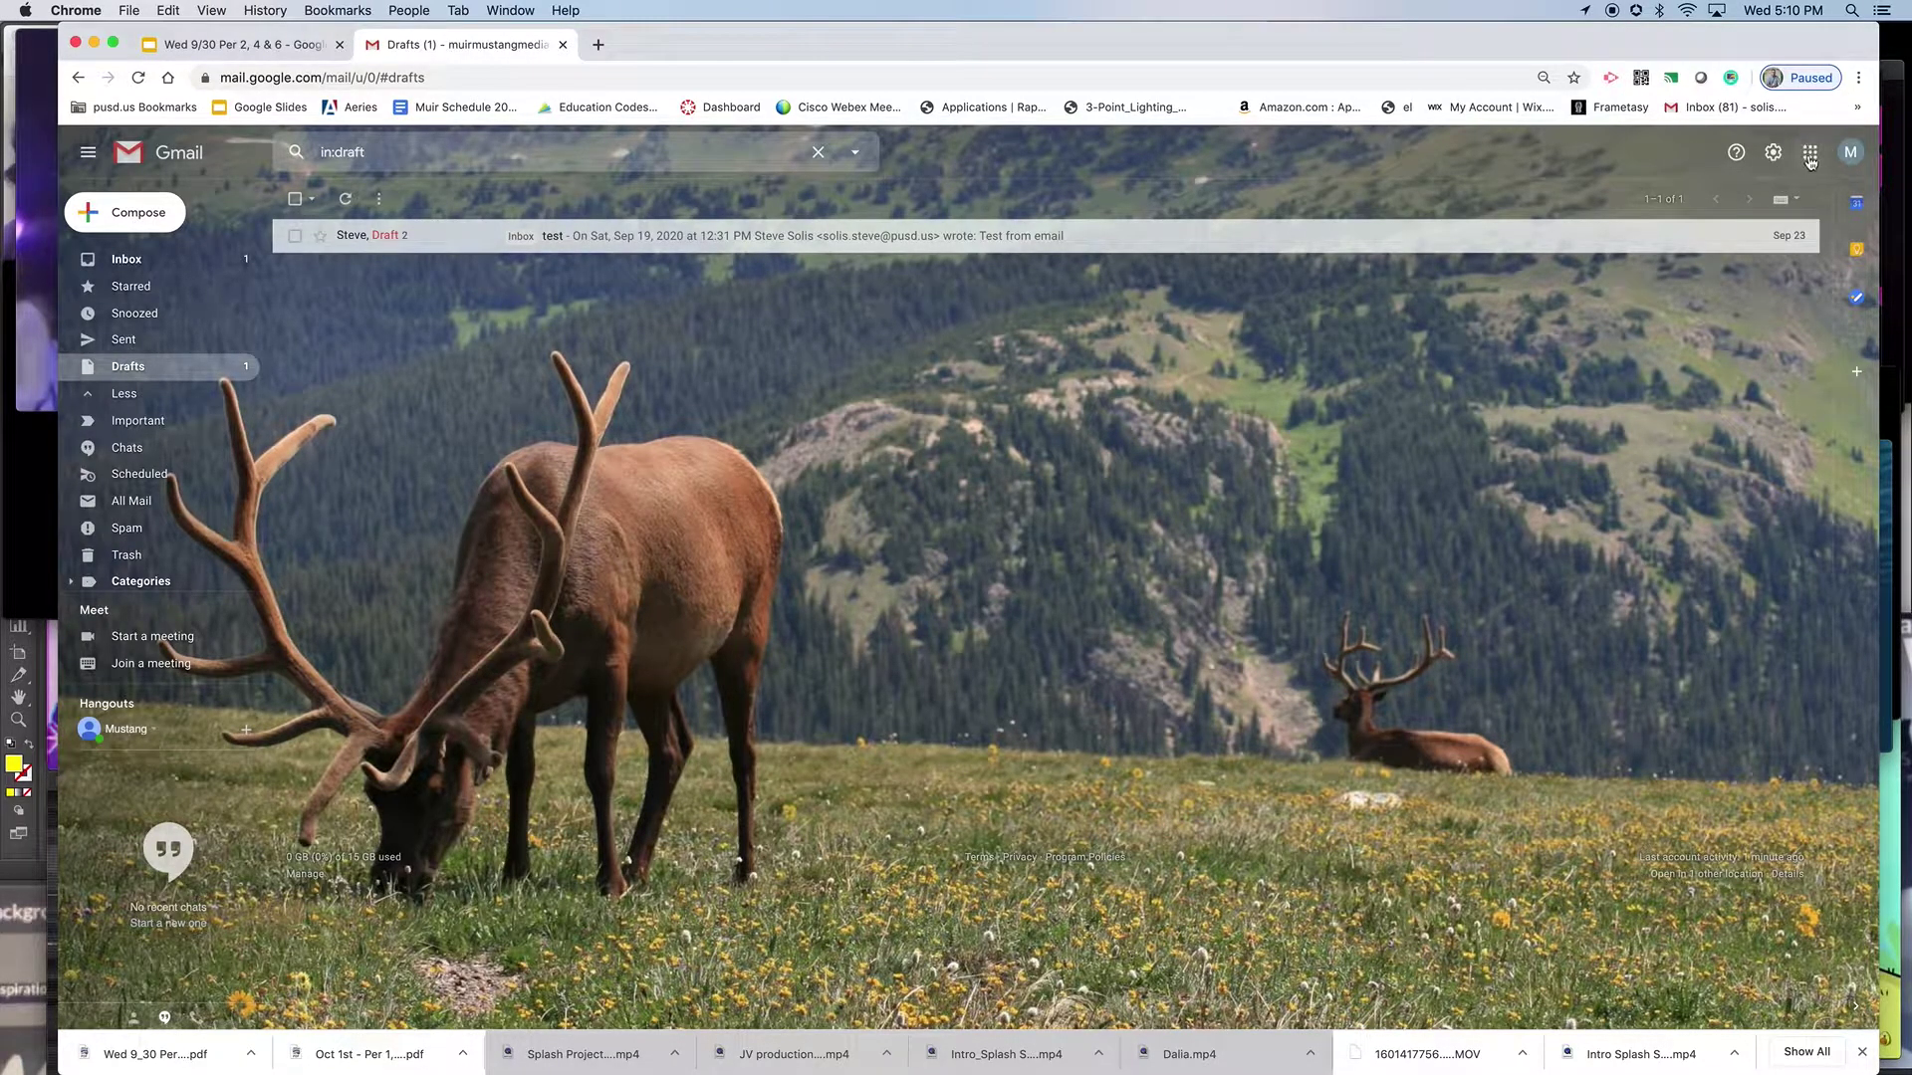
{"action": "left_click", "coordinate": [1811, 154]}
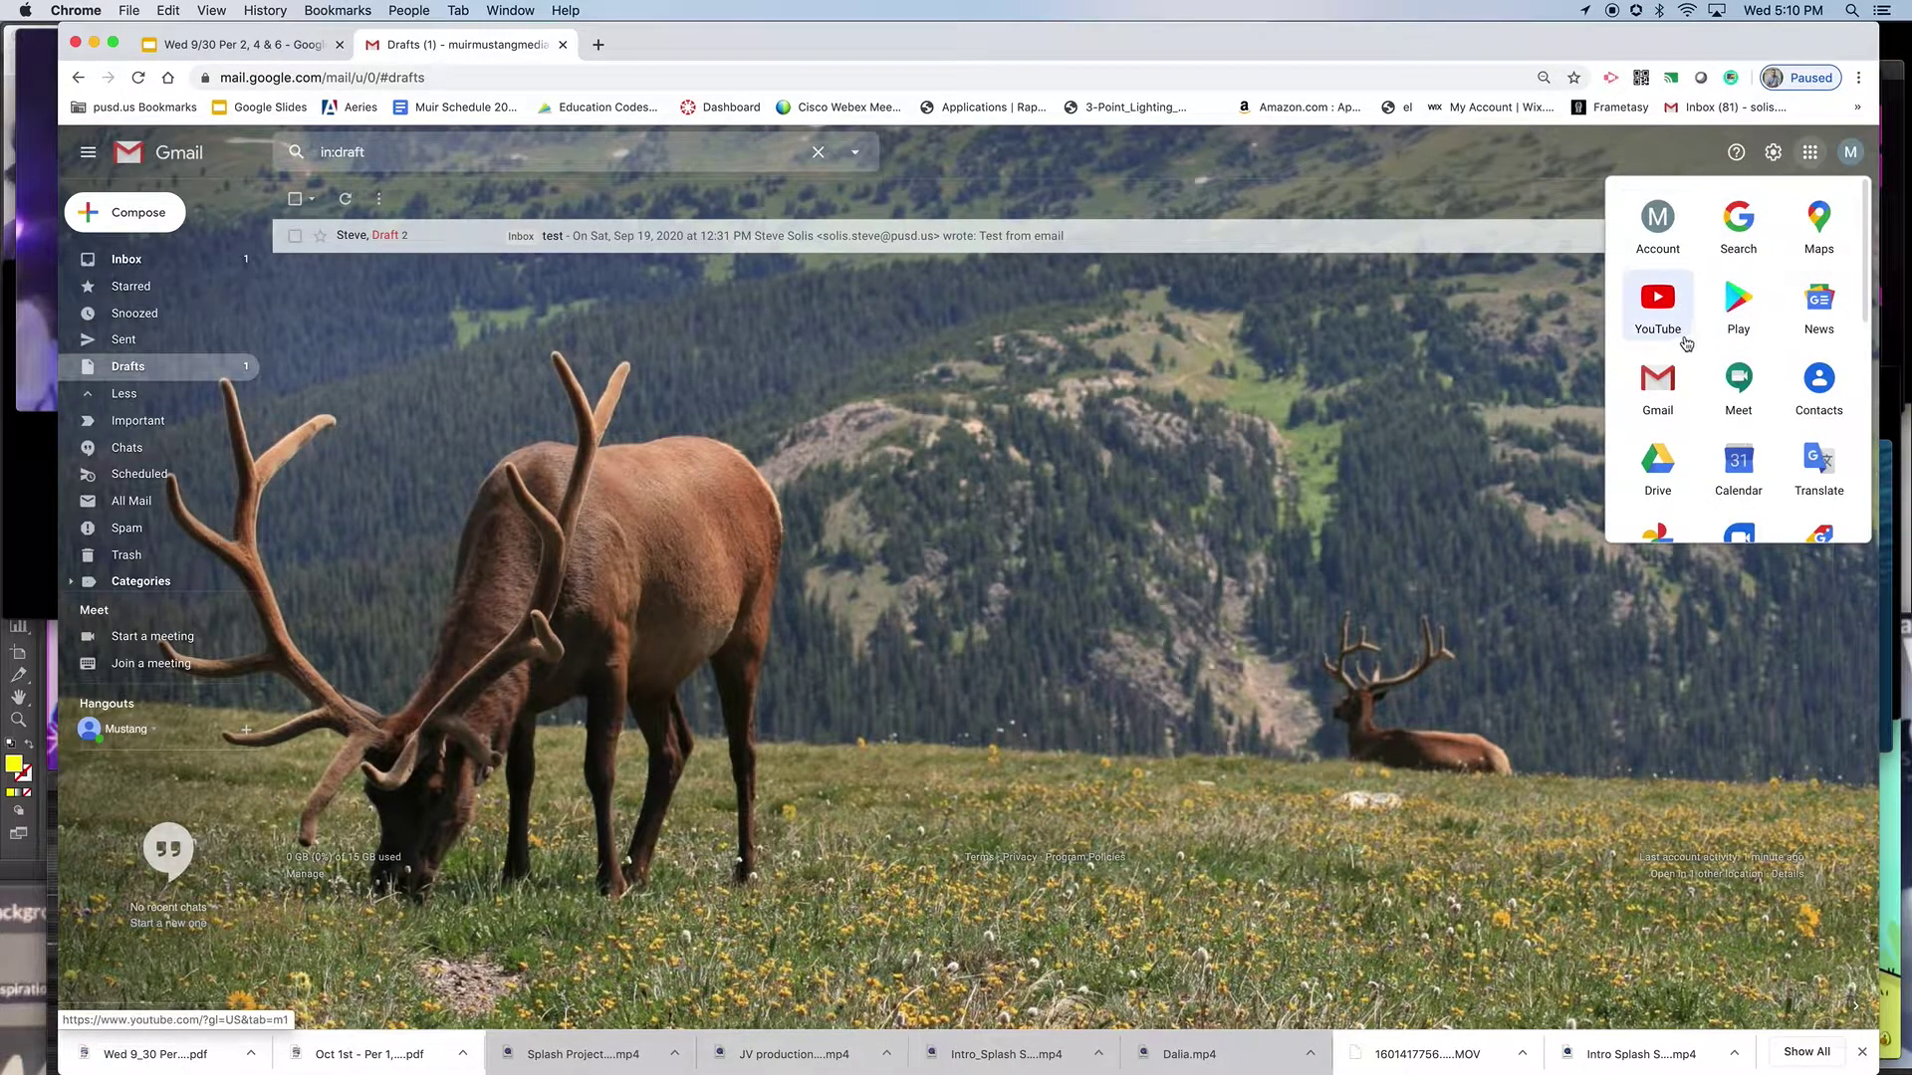
{"action": "left_click", "coordinate": [1670, 319]}
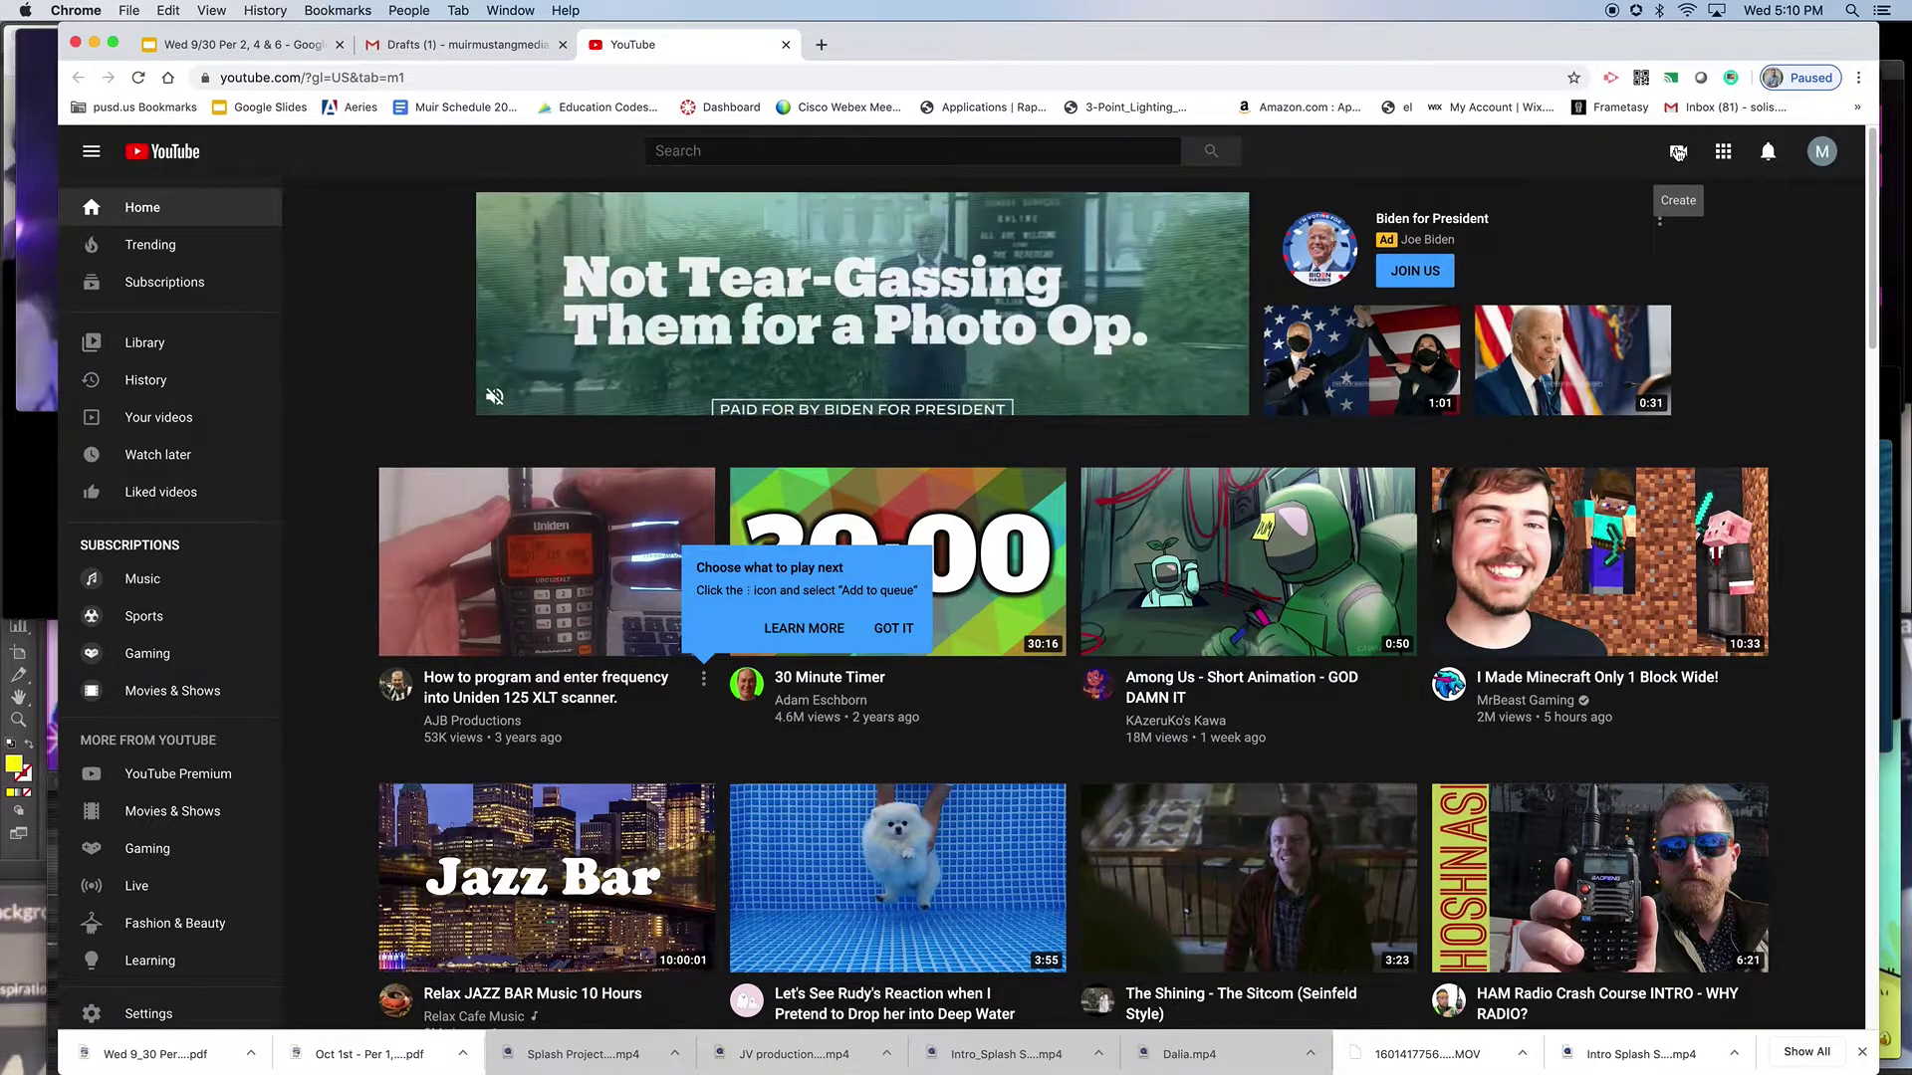
{"action": "left_click", "coordinate": [1678, 153]}
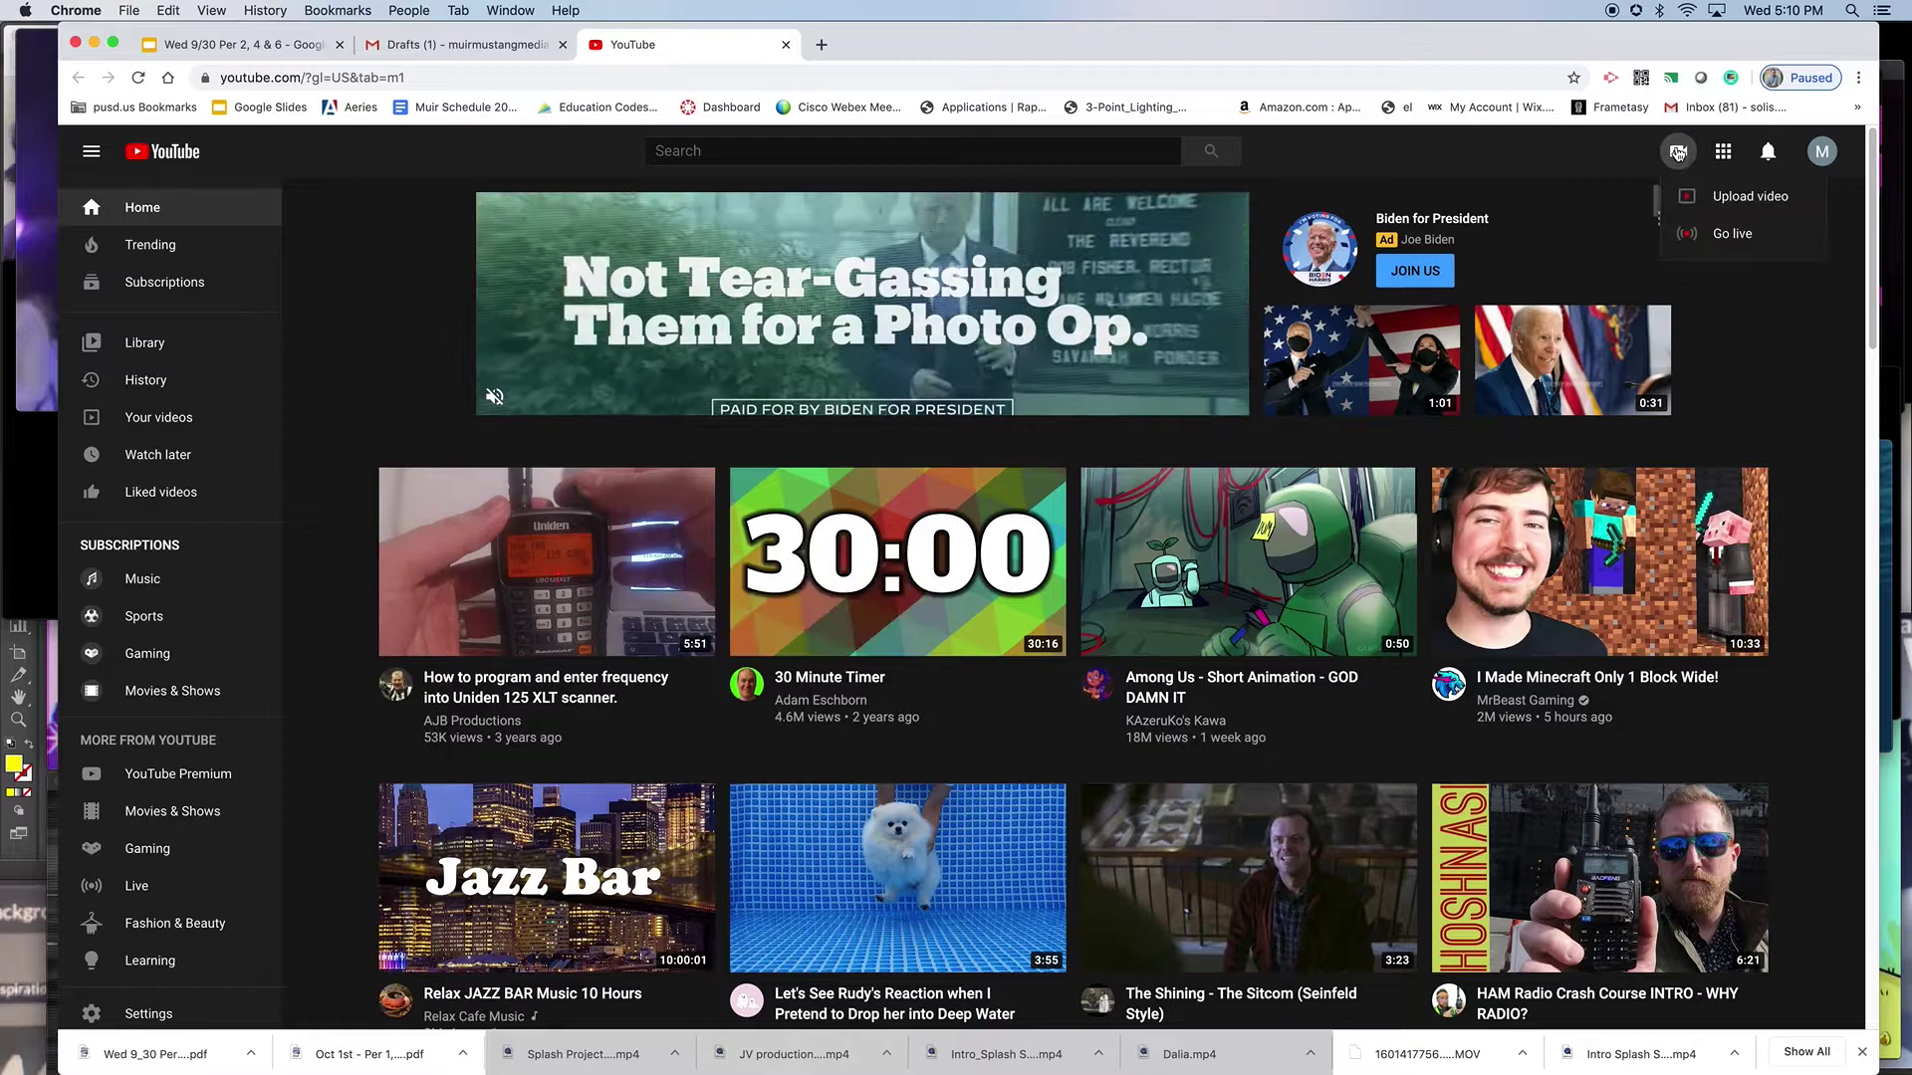
{"action": "left_click", "coordinate": [1690, 199]}
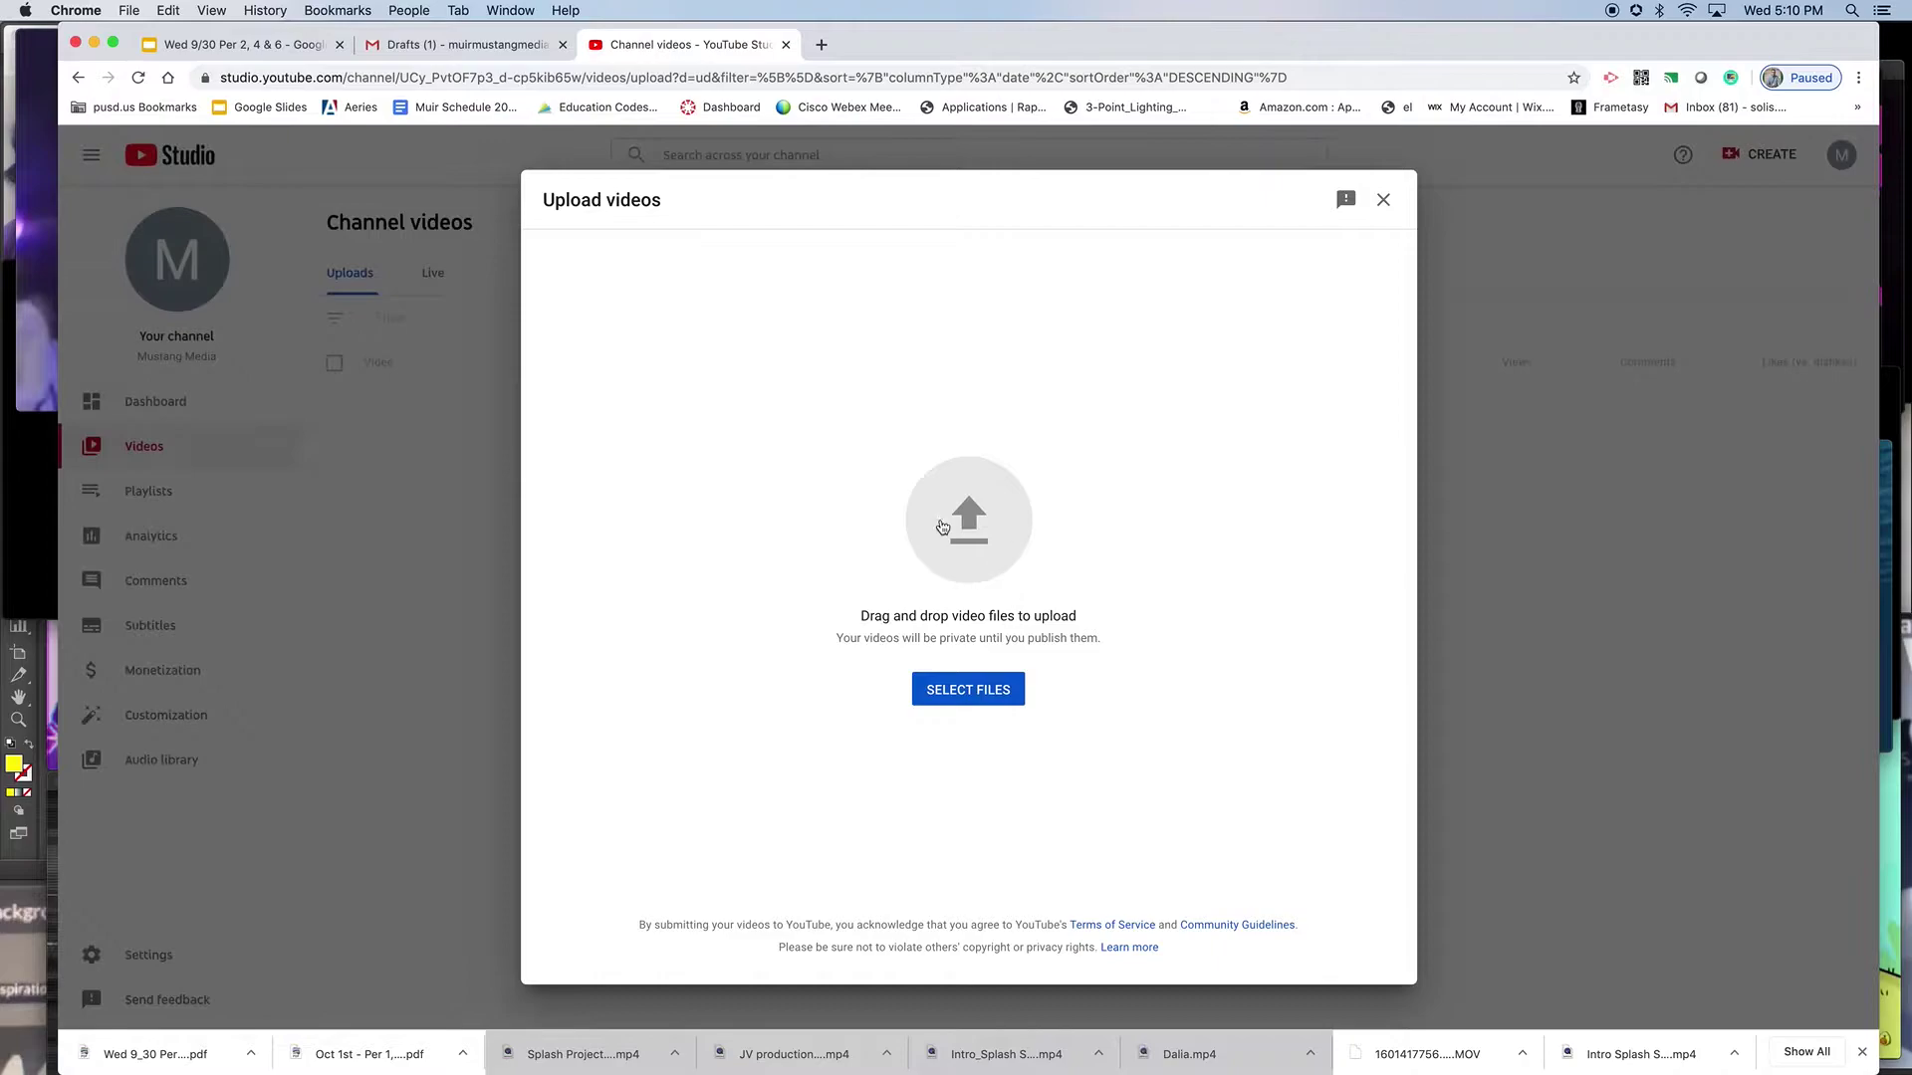
Step: Upload the video file 1599716201.757903-1.MOV from the Downloads folder
{"action": "left_click", "coordinate": [984, 702]}
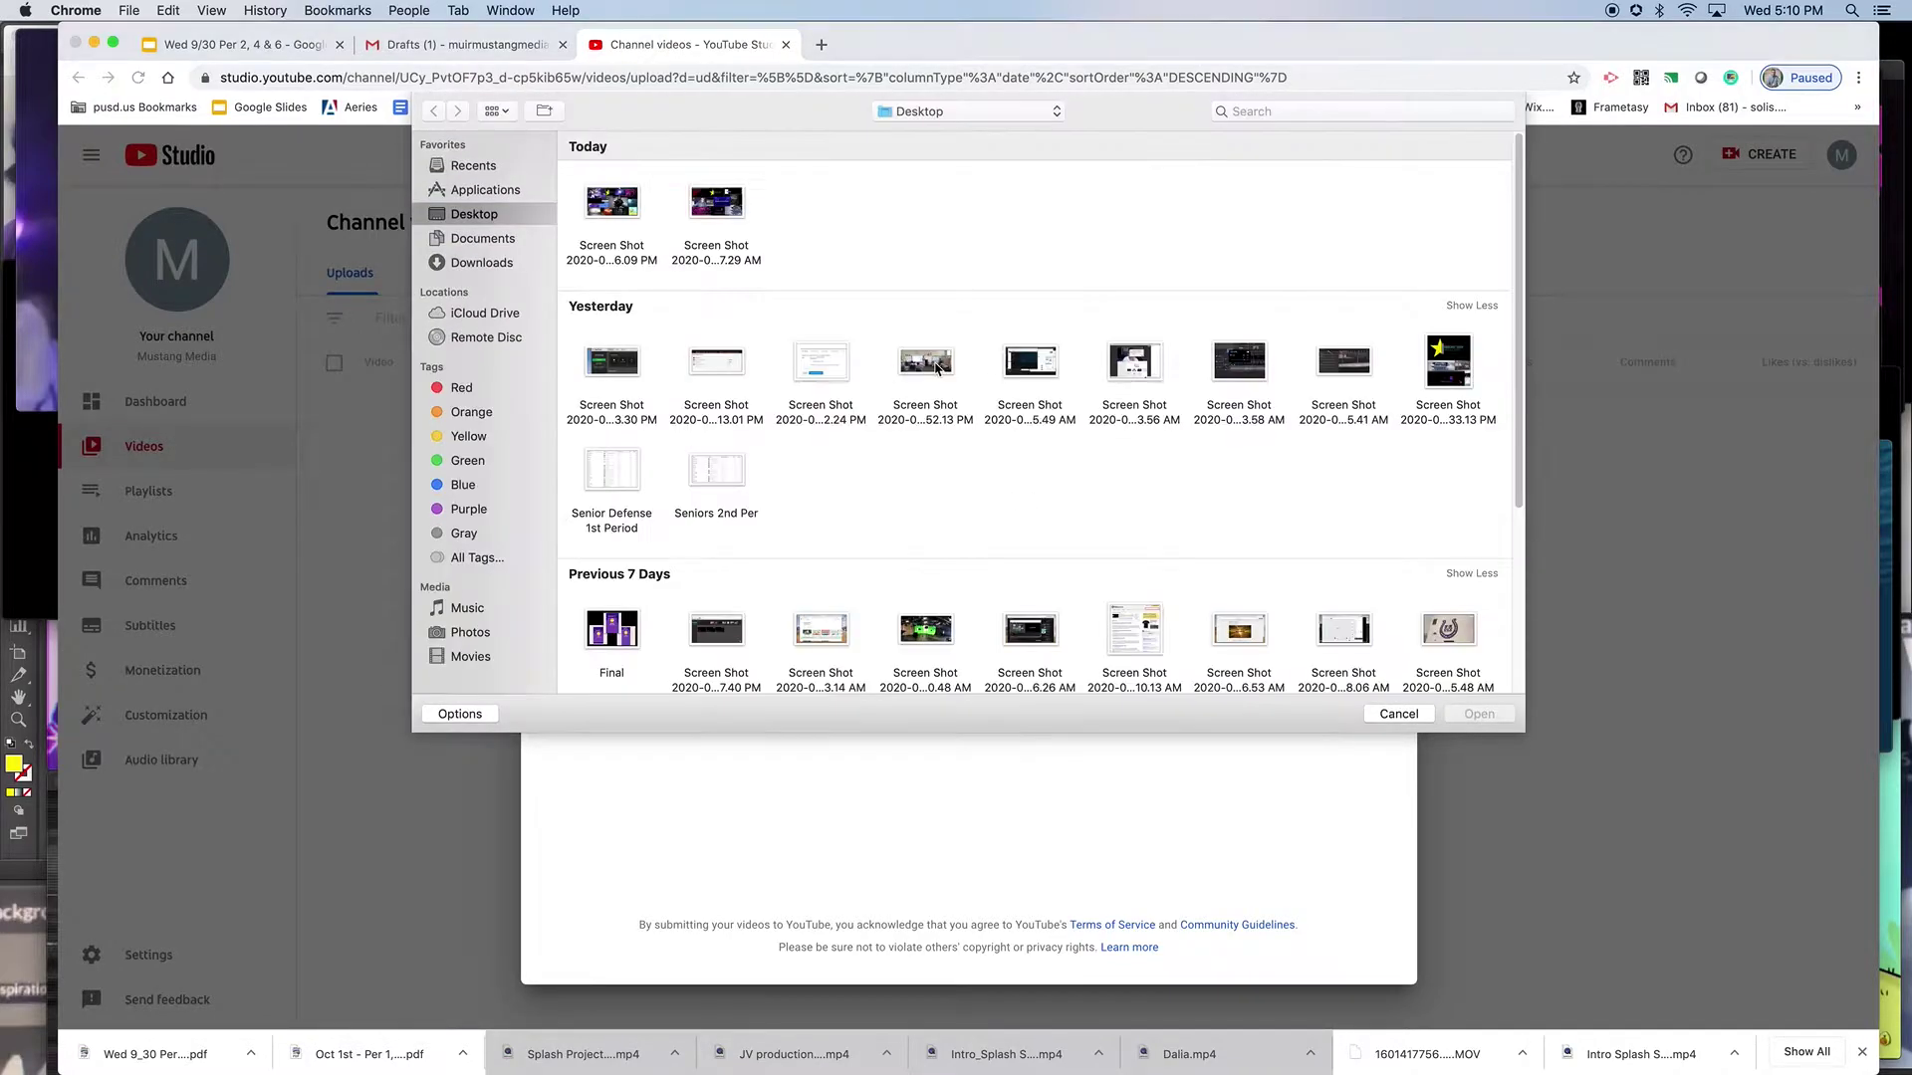
{"action": "left_click", "coordinate": [482, 263]}
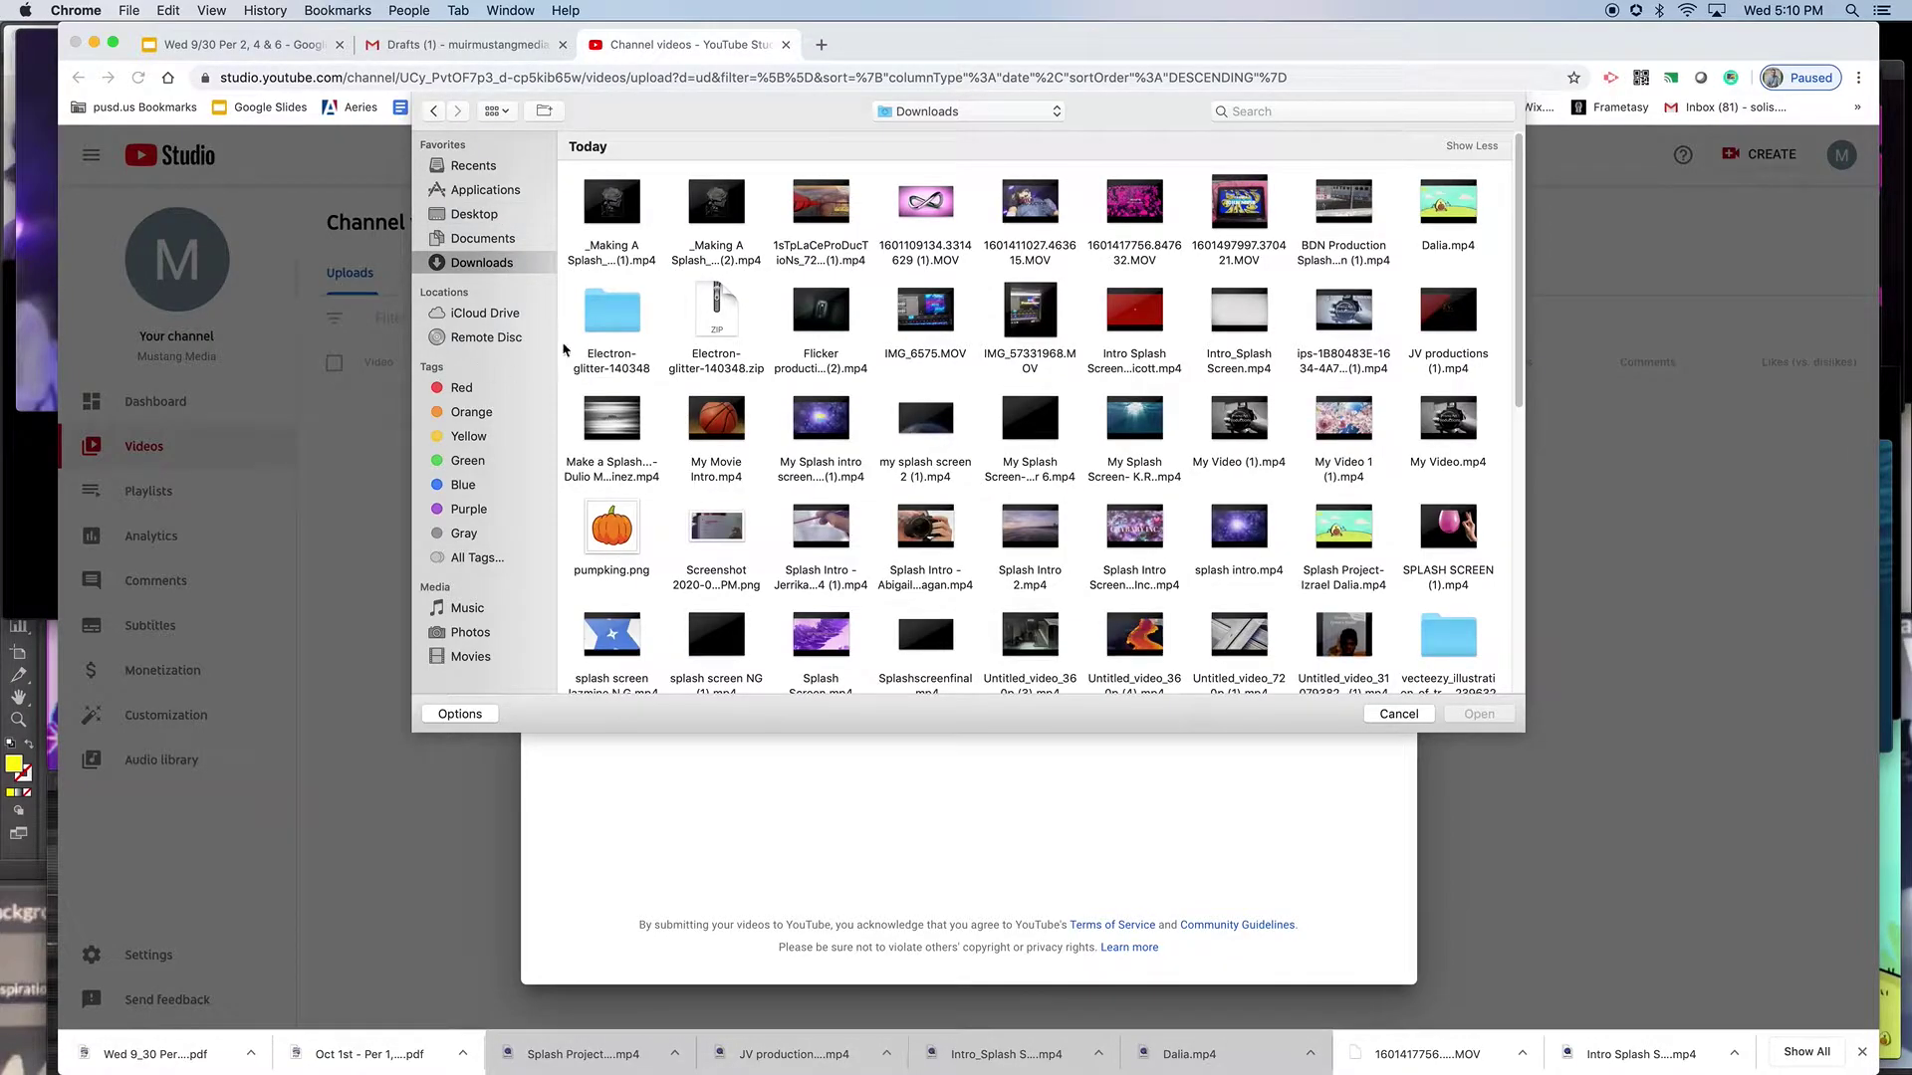
{"action": "scroll", "coordinate": [1021, 460], "scroll_direction": "down", "scroll_amount": 5}
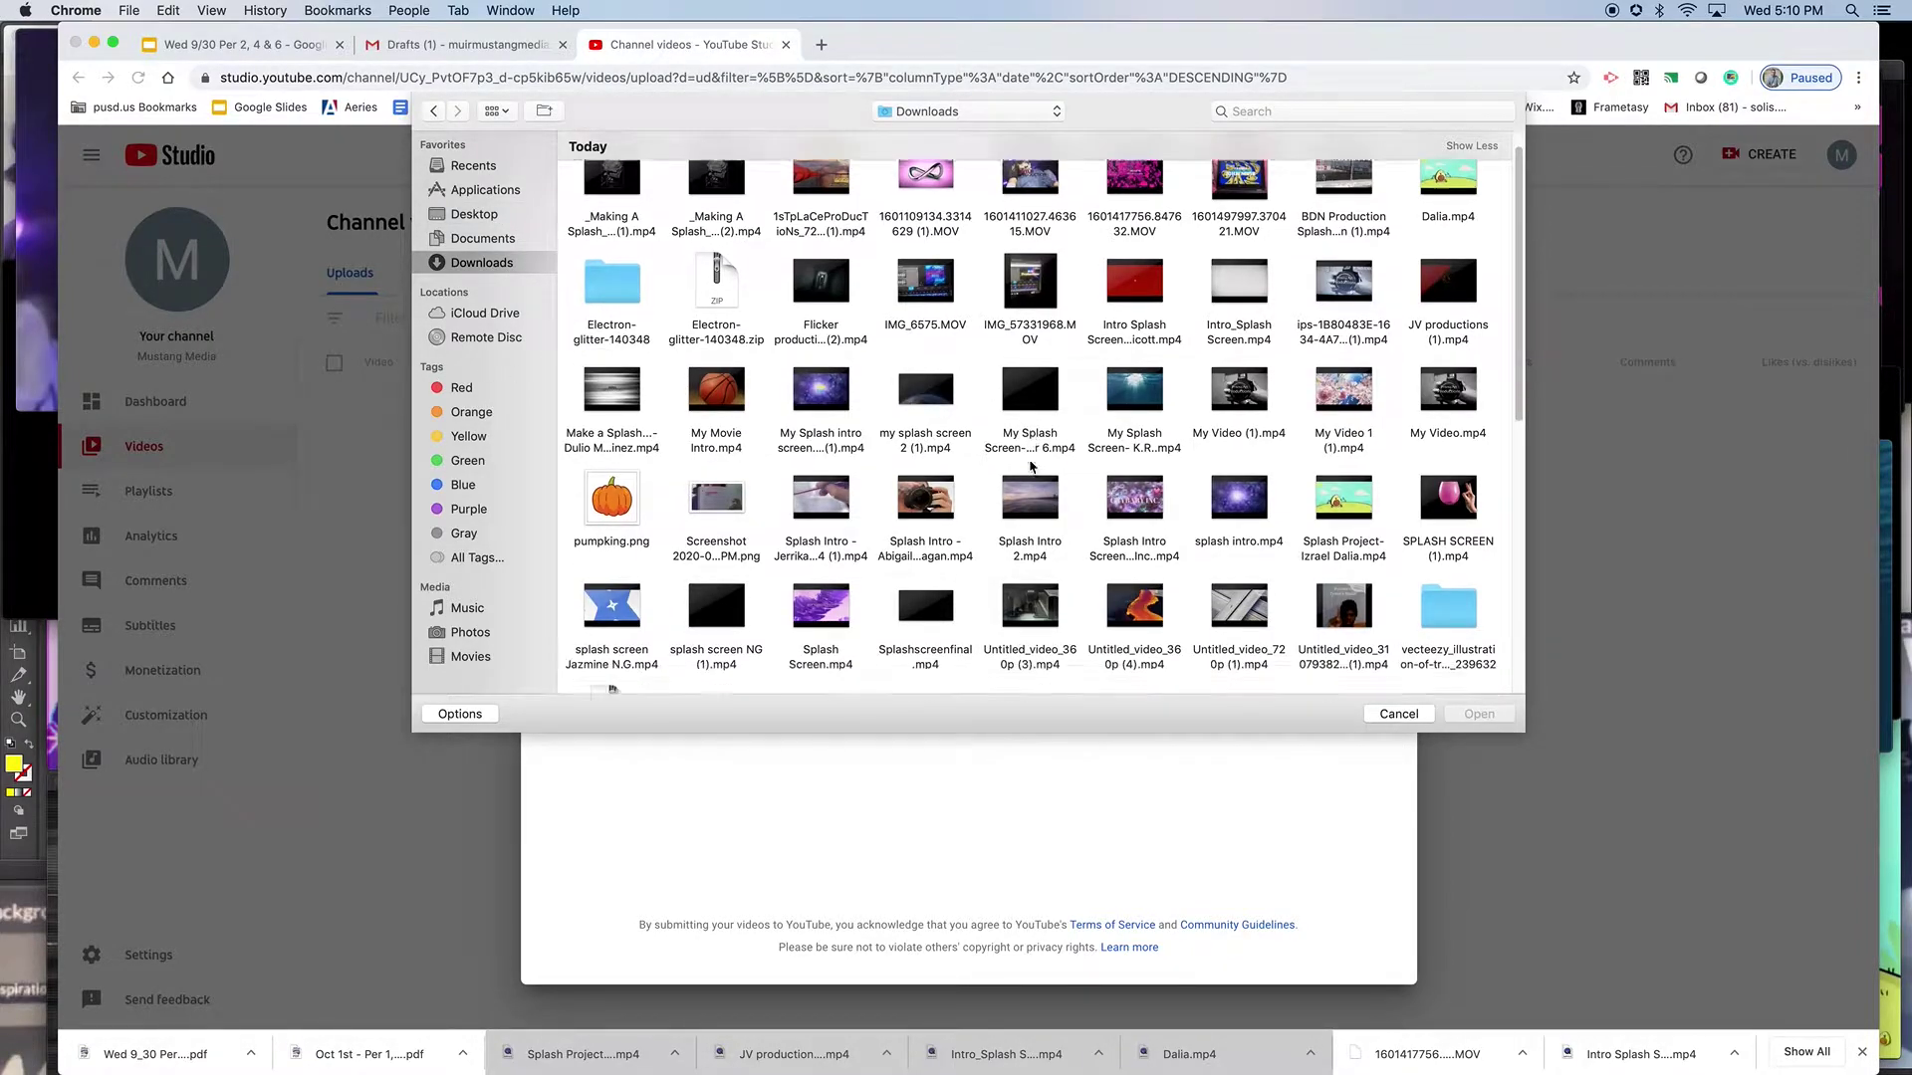
{"action": "scroll", "coordinate": [1029, 466], "scroll_direction": "down", "scroll_amount": 3}
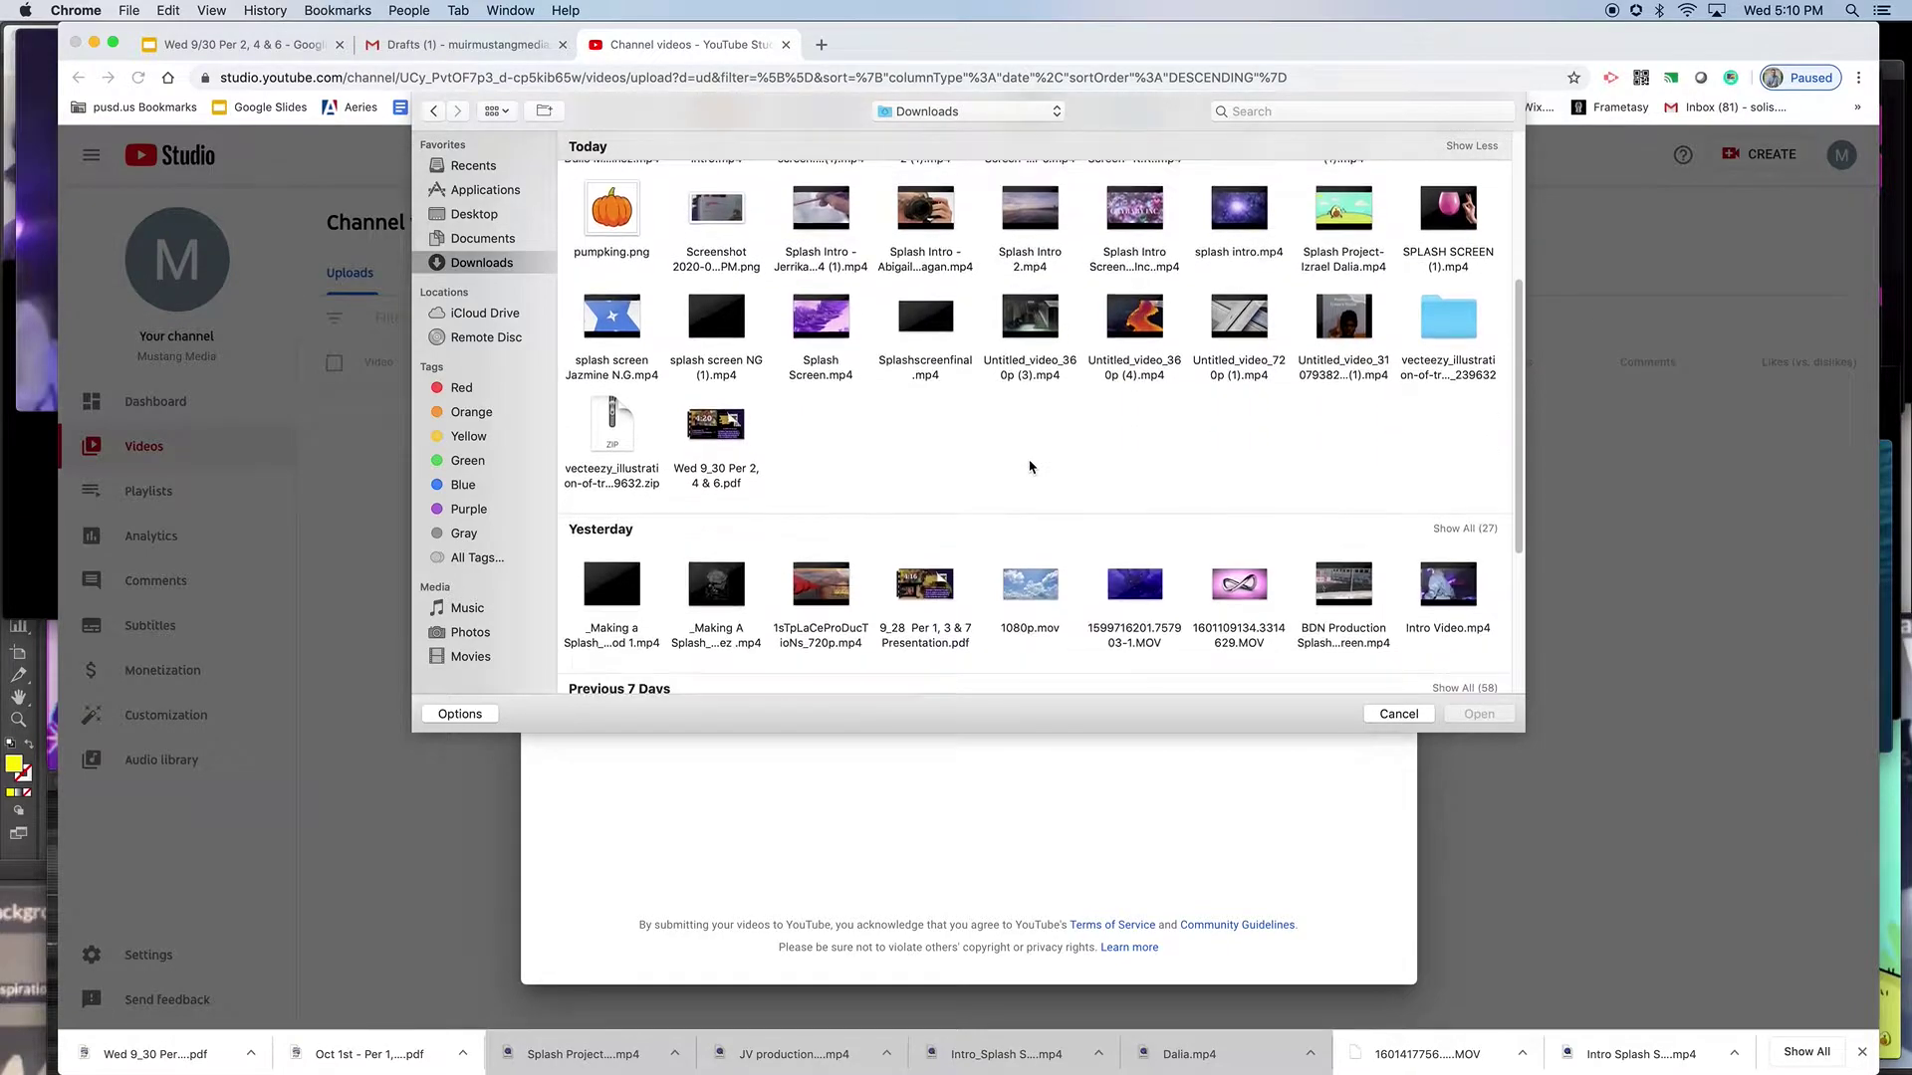
{"action": "scroll", "coordinate": [1030, 466], "scroll_direction": "down", "scroll_amount": 4}
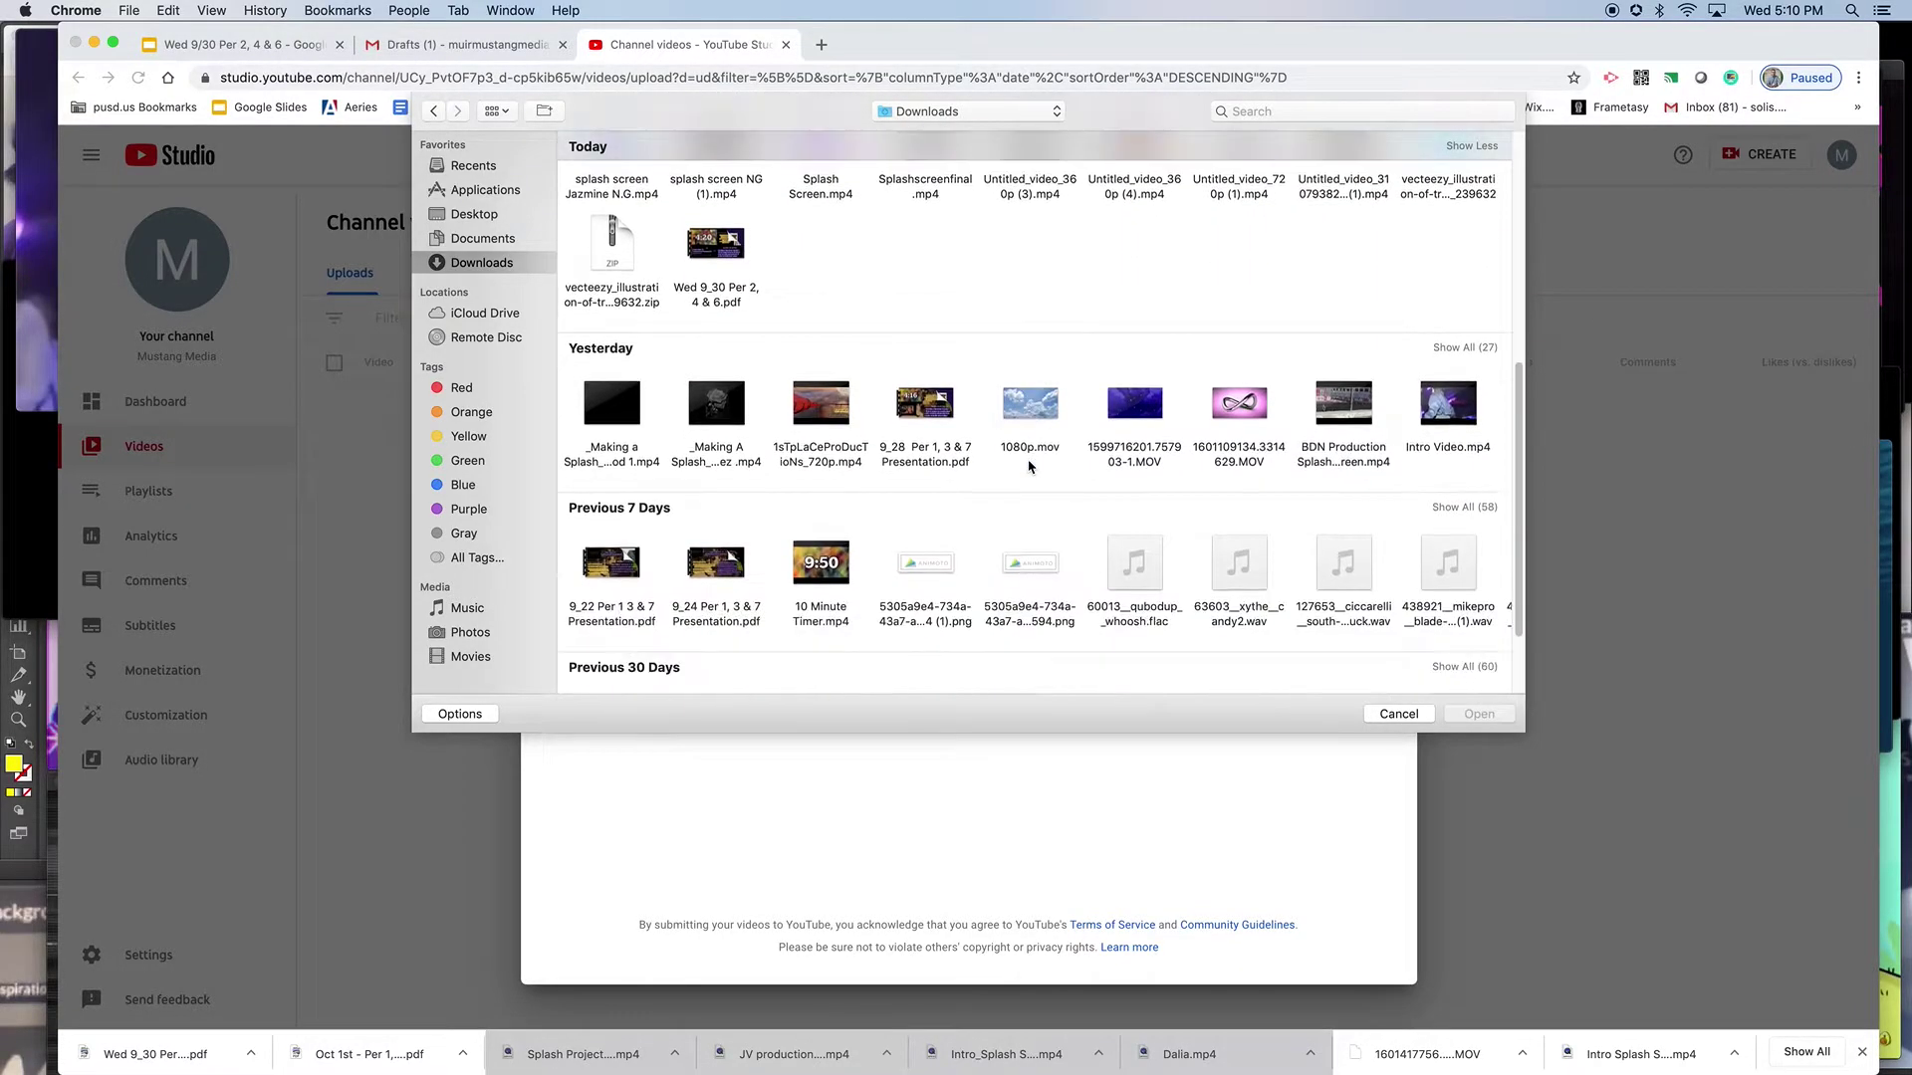
{"action": "scroll", "coordinate": [1029, 466], "scroll_direction": "down", "scroll_amount": 1}
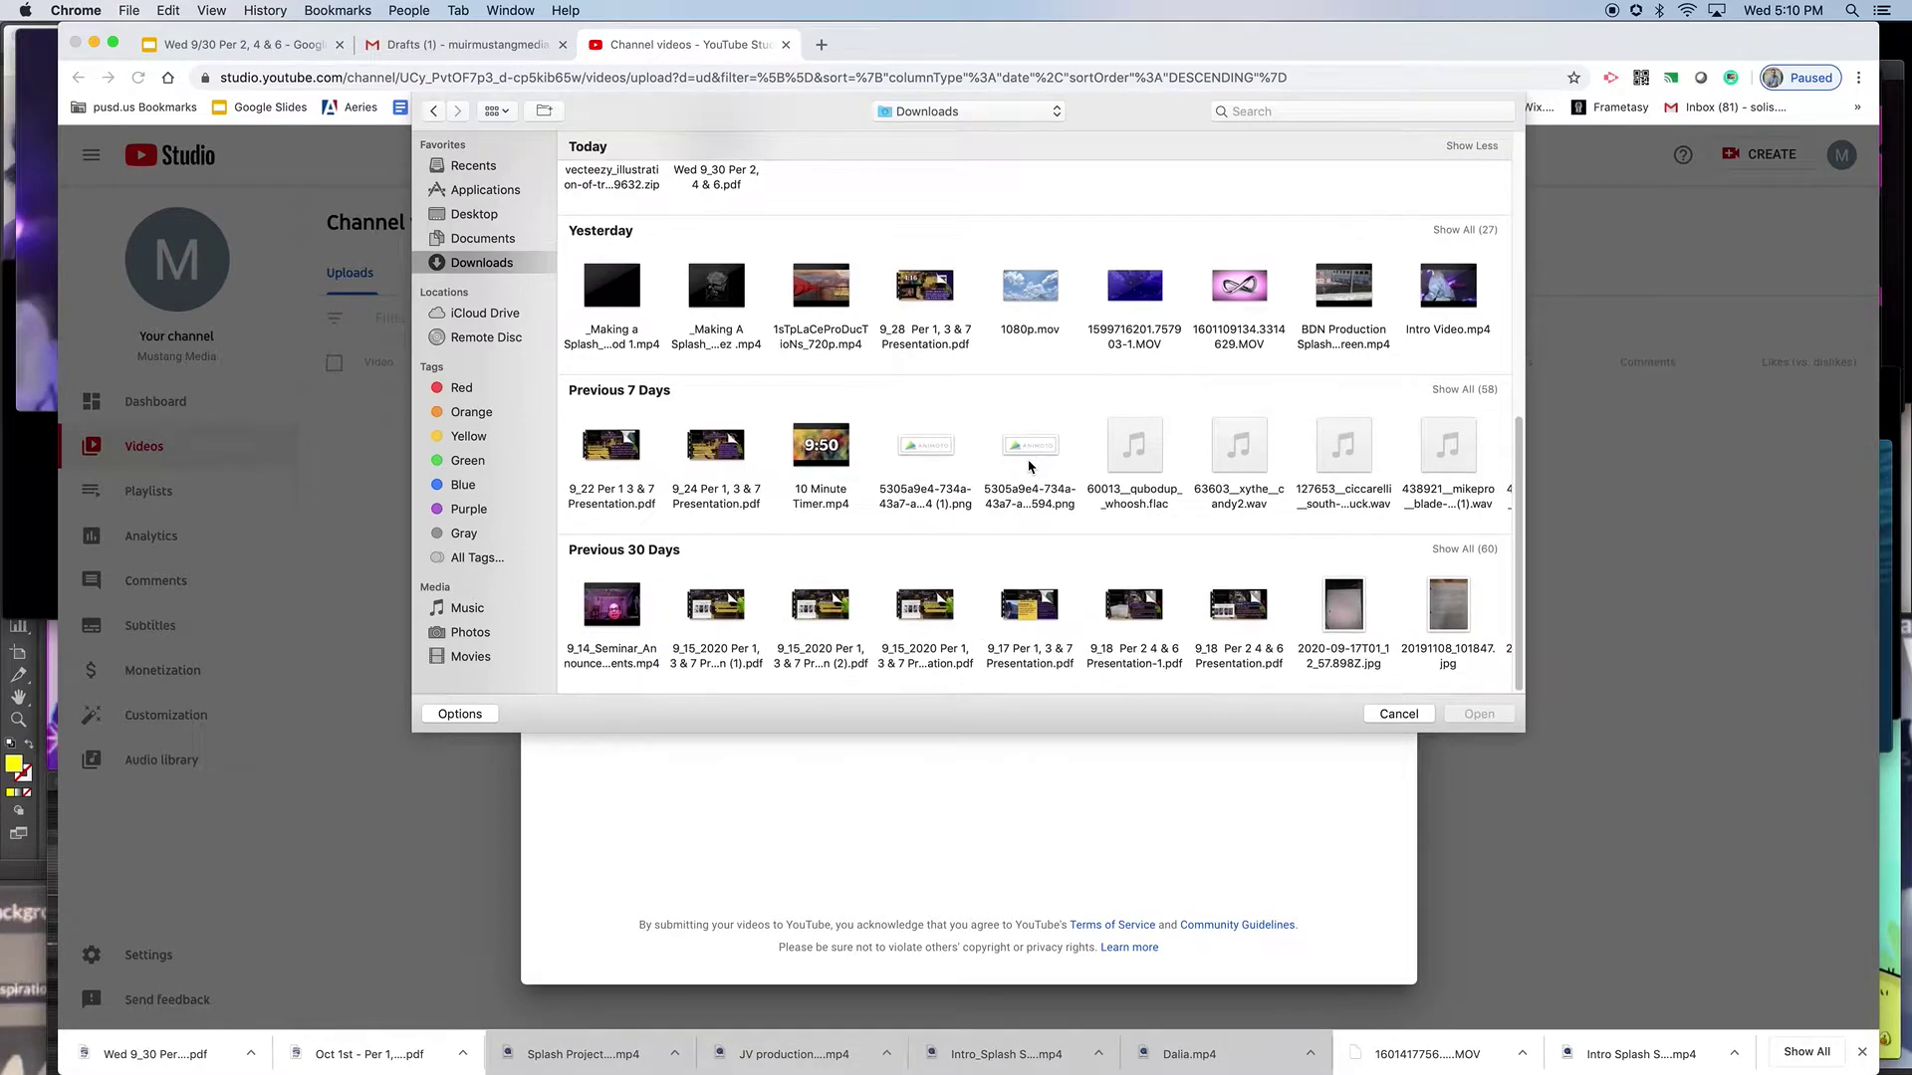
{"action": "scroll", "coordinate": [1029, 466], "scroll_direction": "up", "scroll_amount": 6}
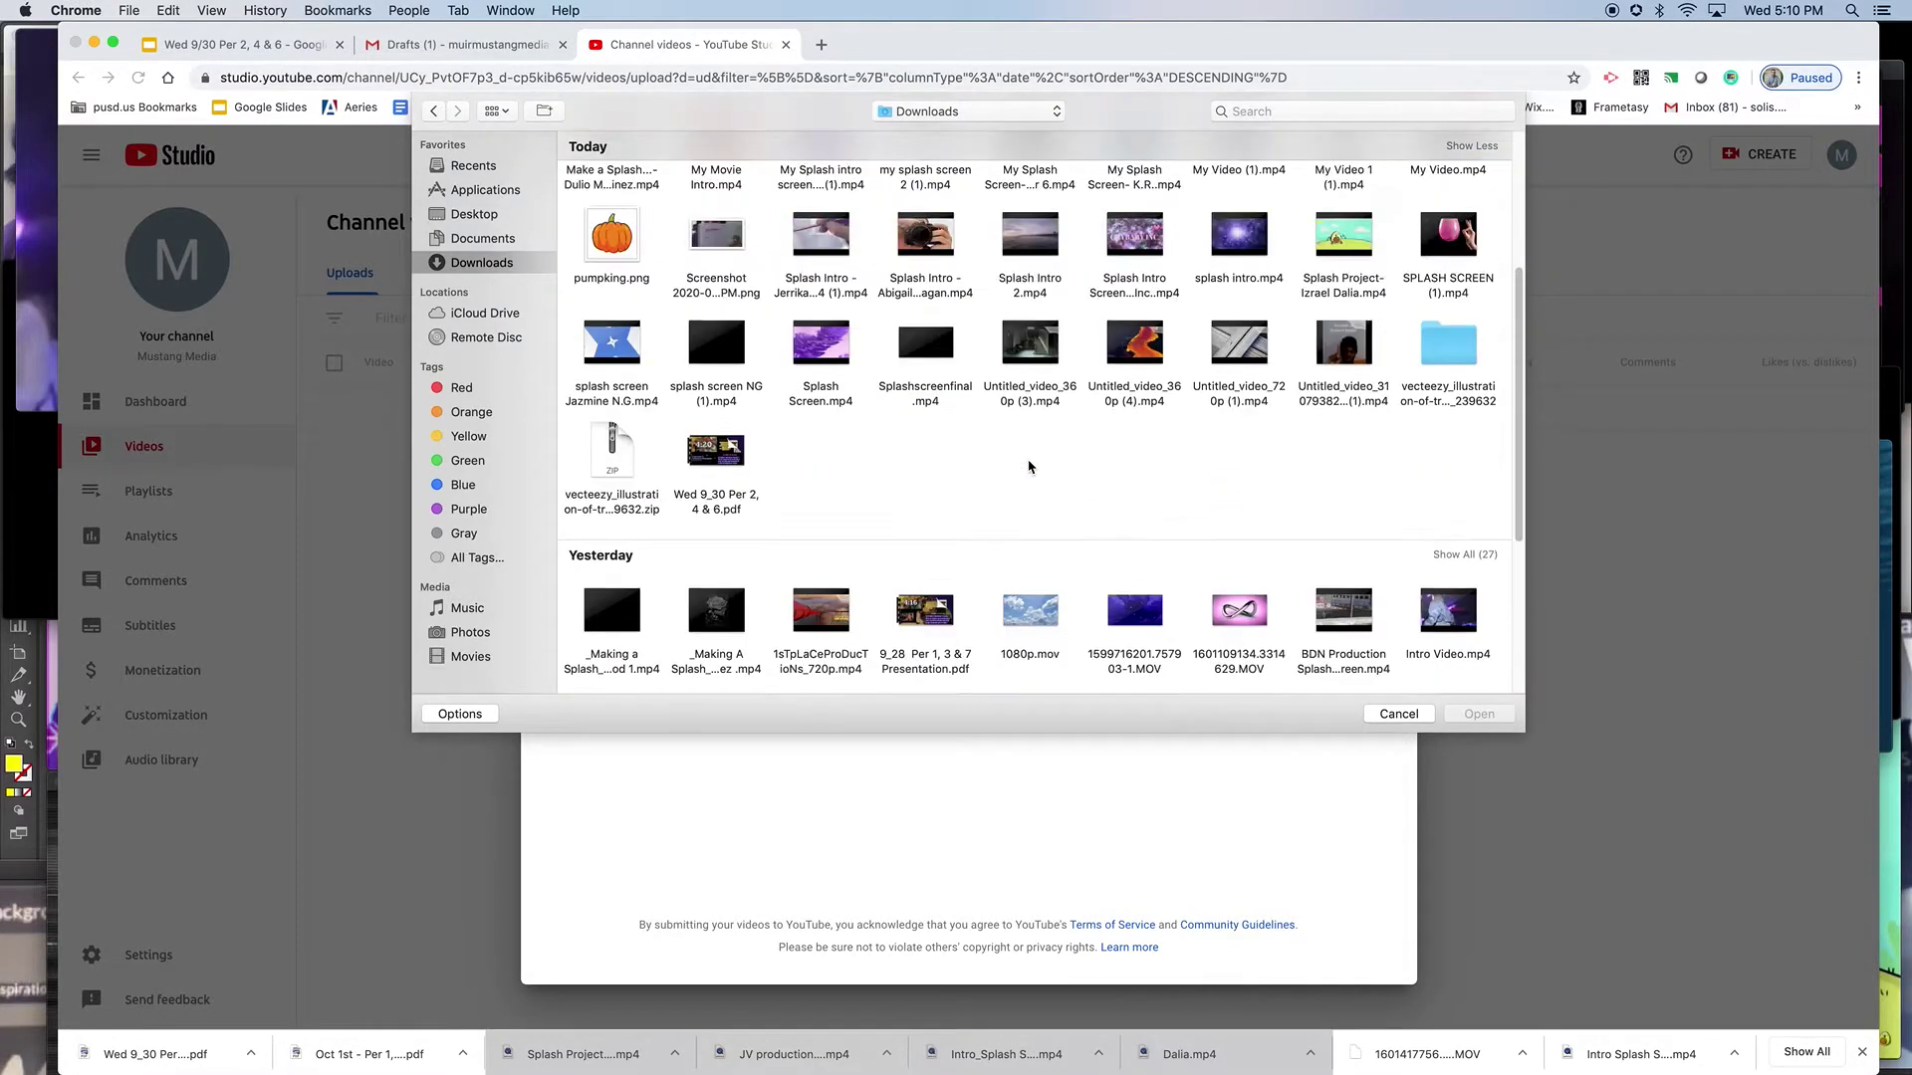
{"action": "scroll", "coordinate": [1030, 466], "scroll_direction": "down", "scroll_amount": 4}
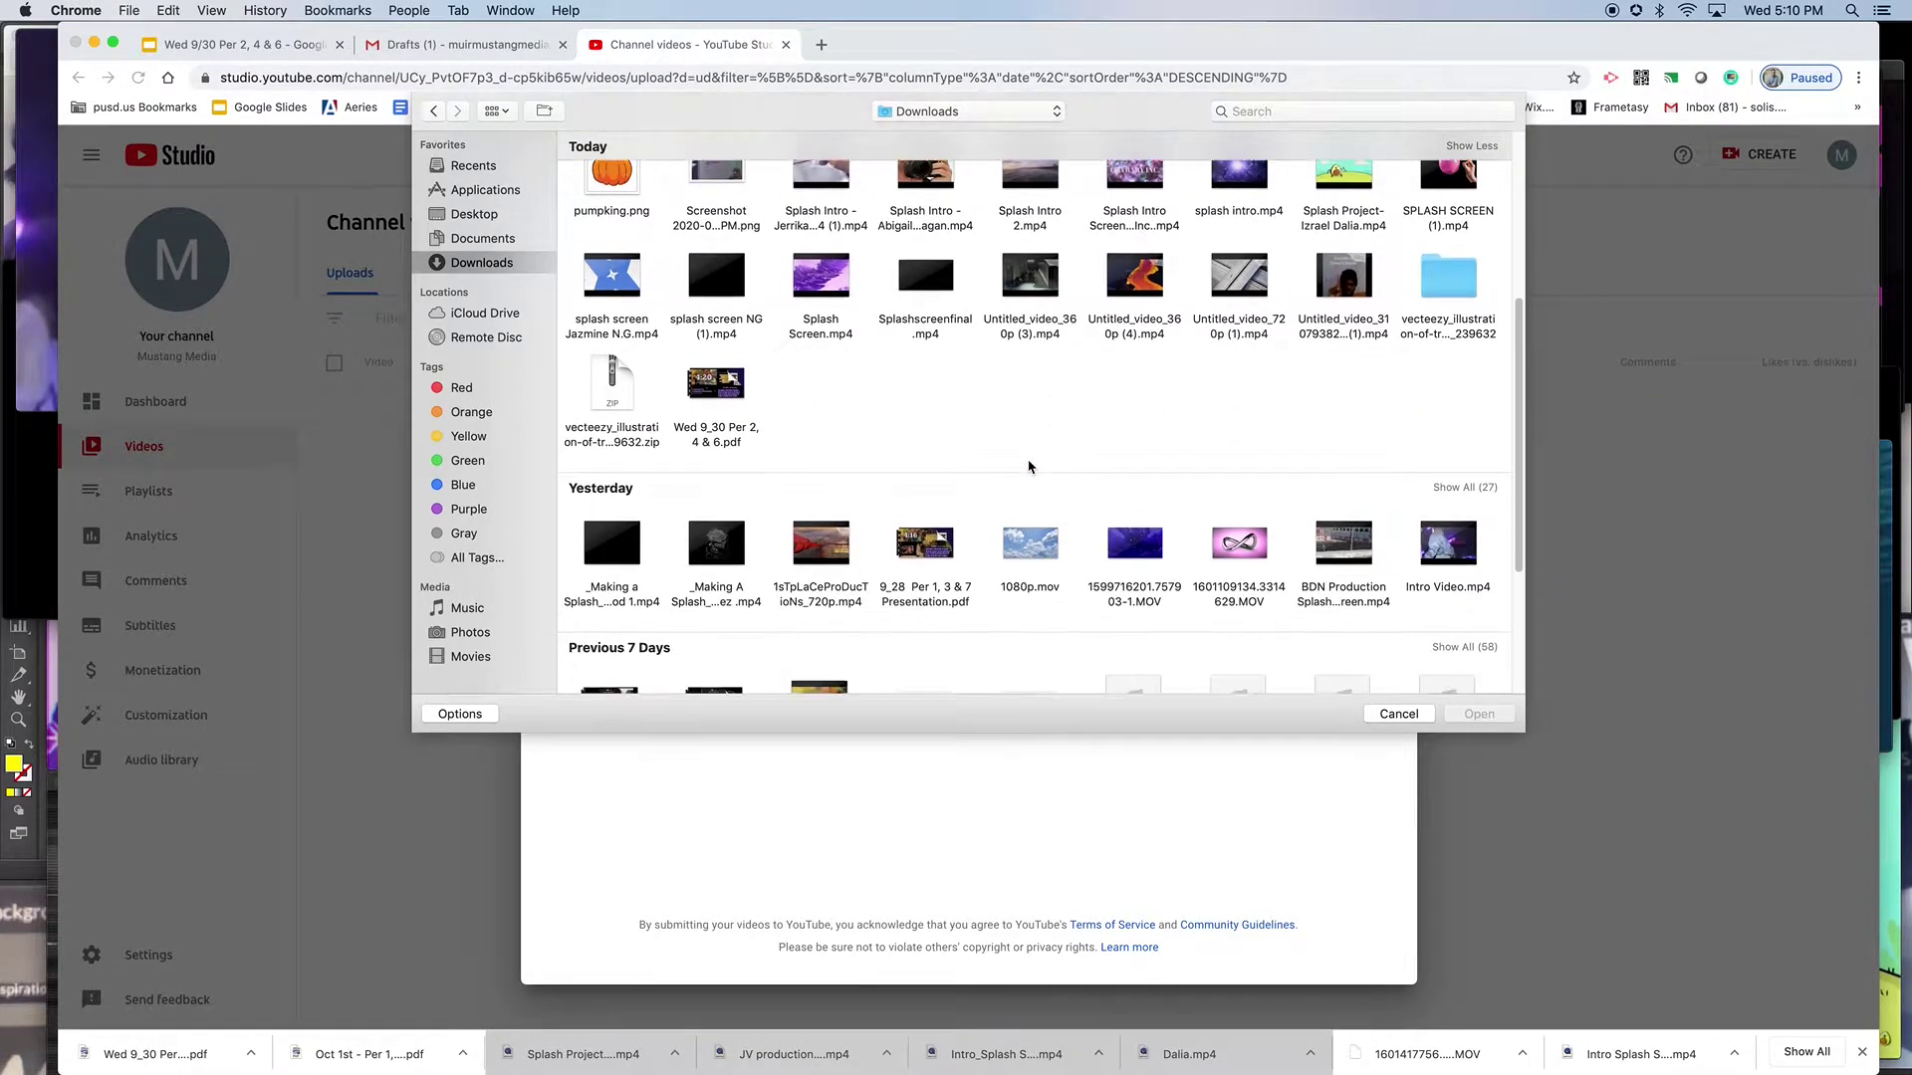
{"action": "scroll", "coordinate": [912, 495], "scroll_direction": "up", "scroll_amount": 1}
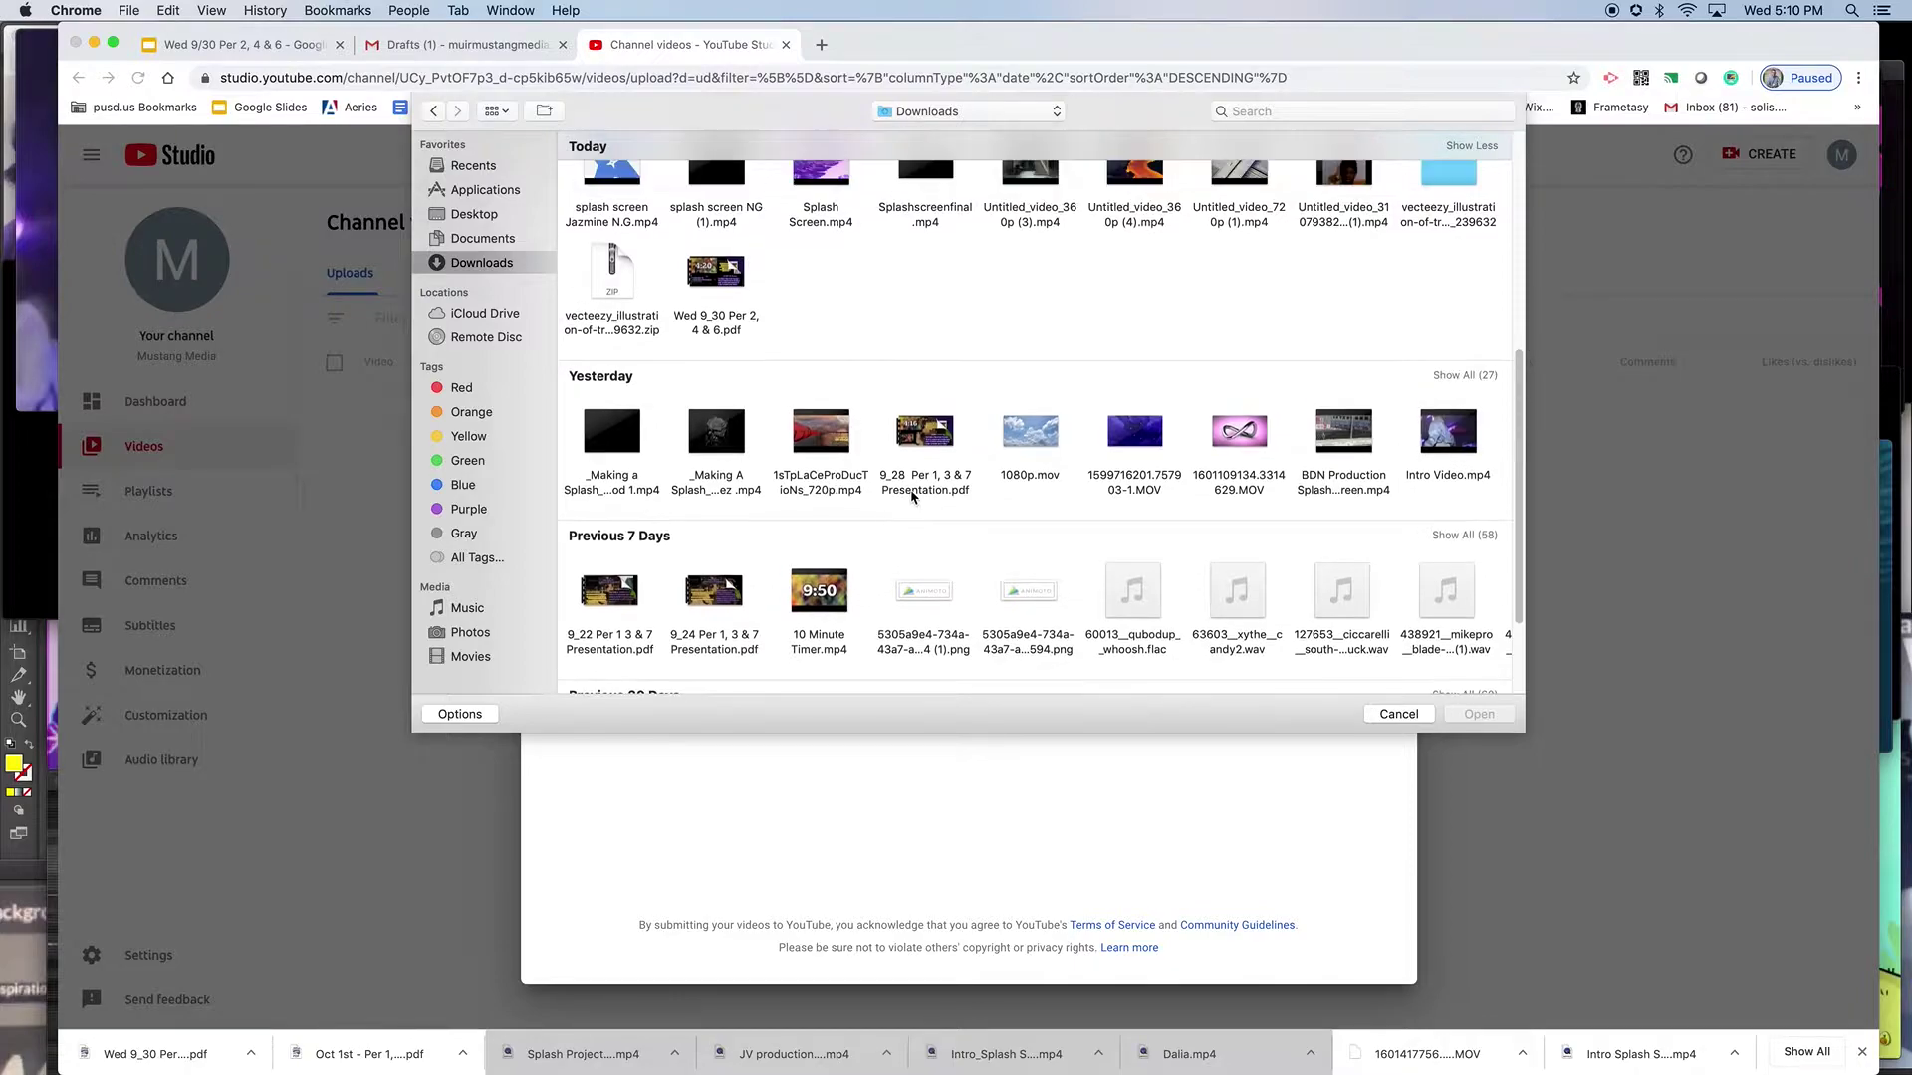
{"action": "scroll", "coordinate": [904, 501], "scroll_direction": "up", "scroll_amount": 3}
{"action": "left_click", "coordinate": [1134, 550]}
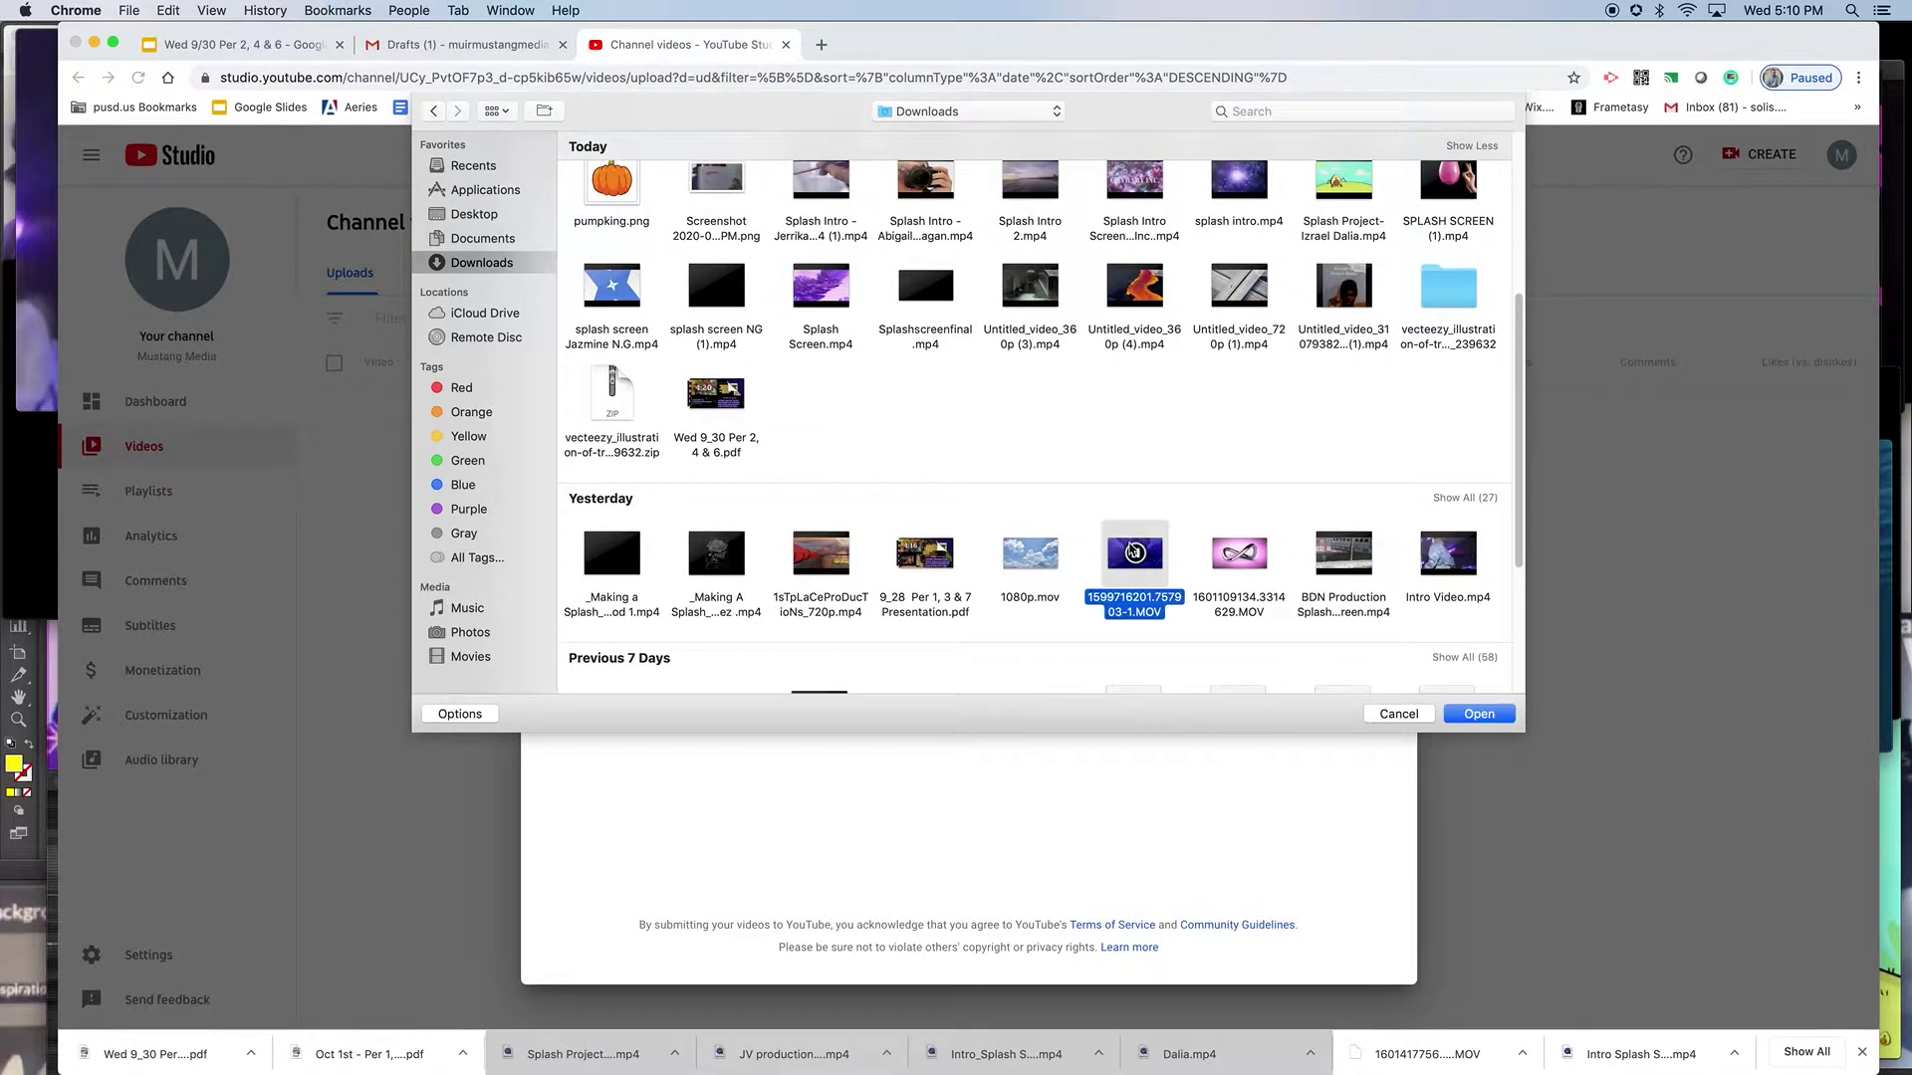
{"action": "left_click", "coordinate": [1478, 712]}
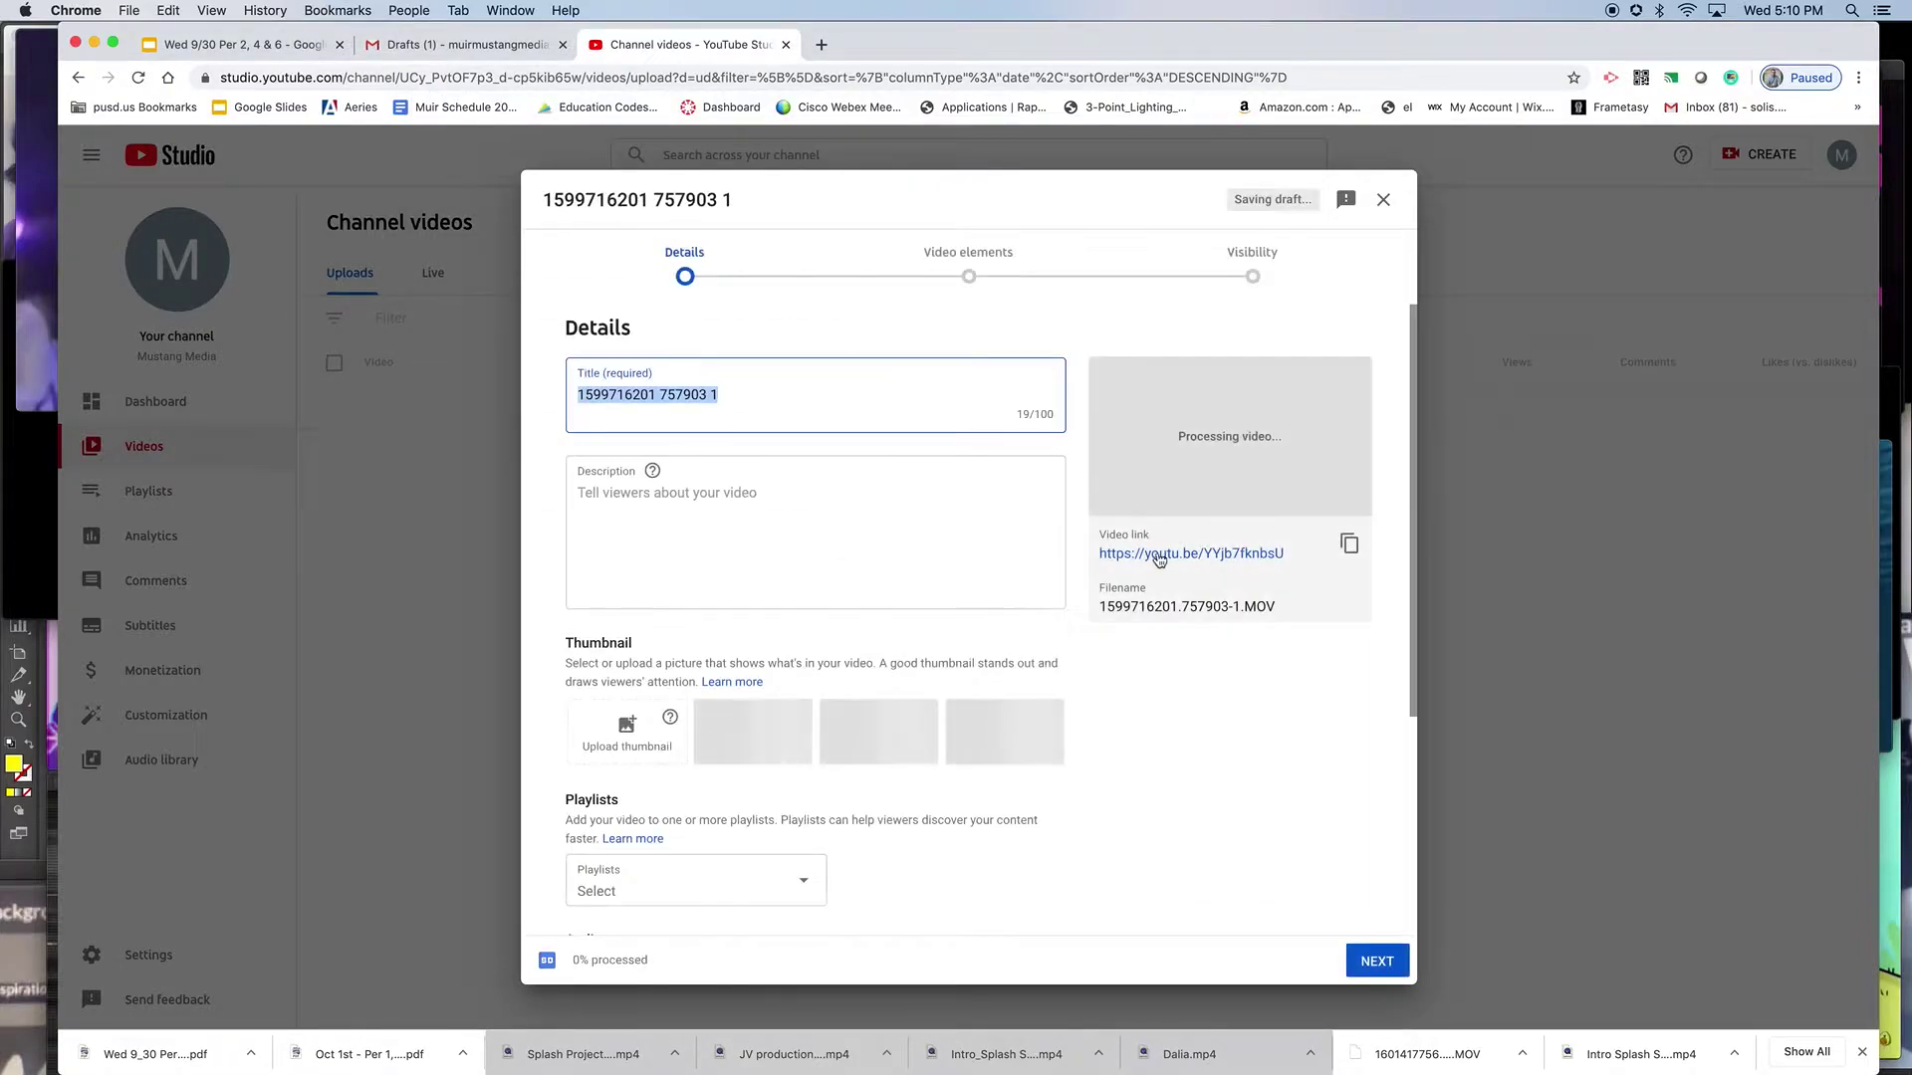
Step: Replace the video's default title with "Making A Splash"
{"action": "triple_click", "coordinate": [697, 395]}
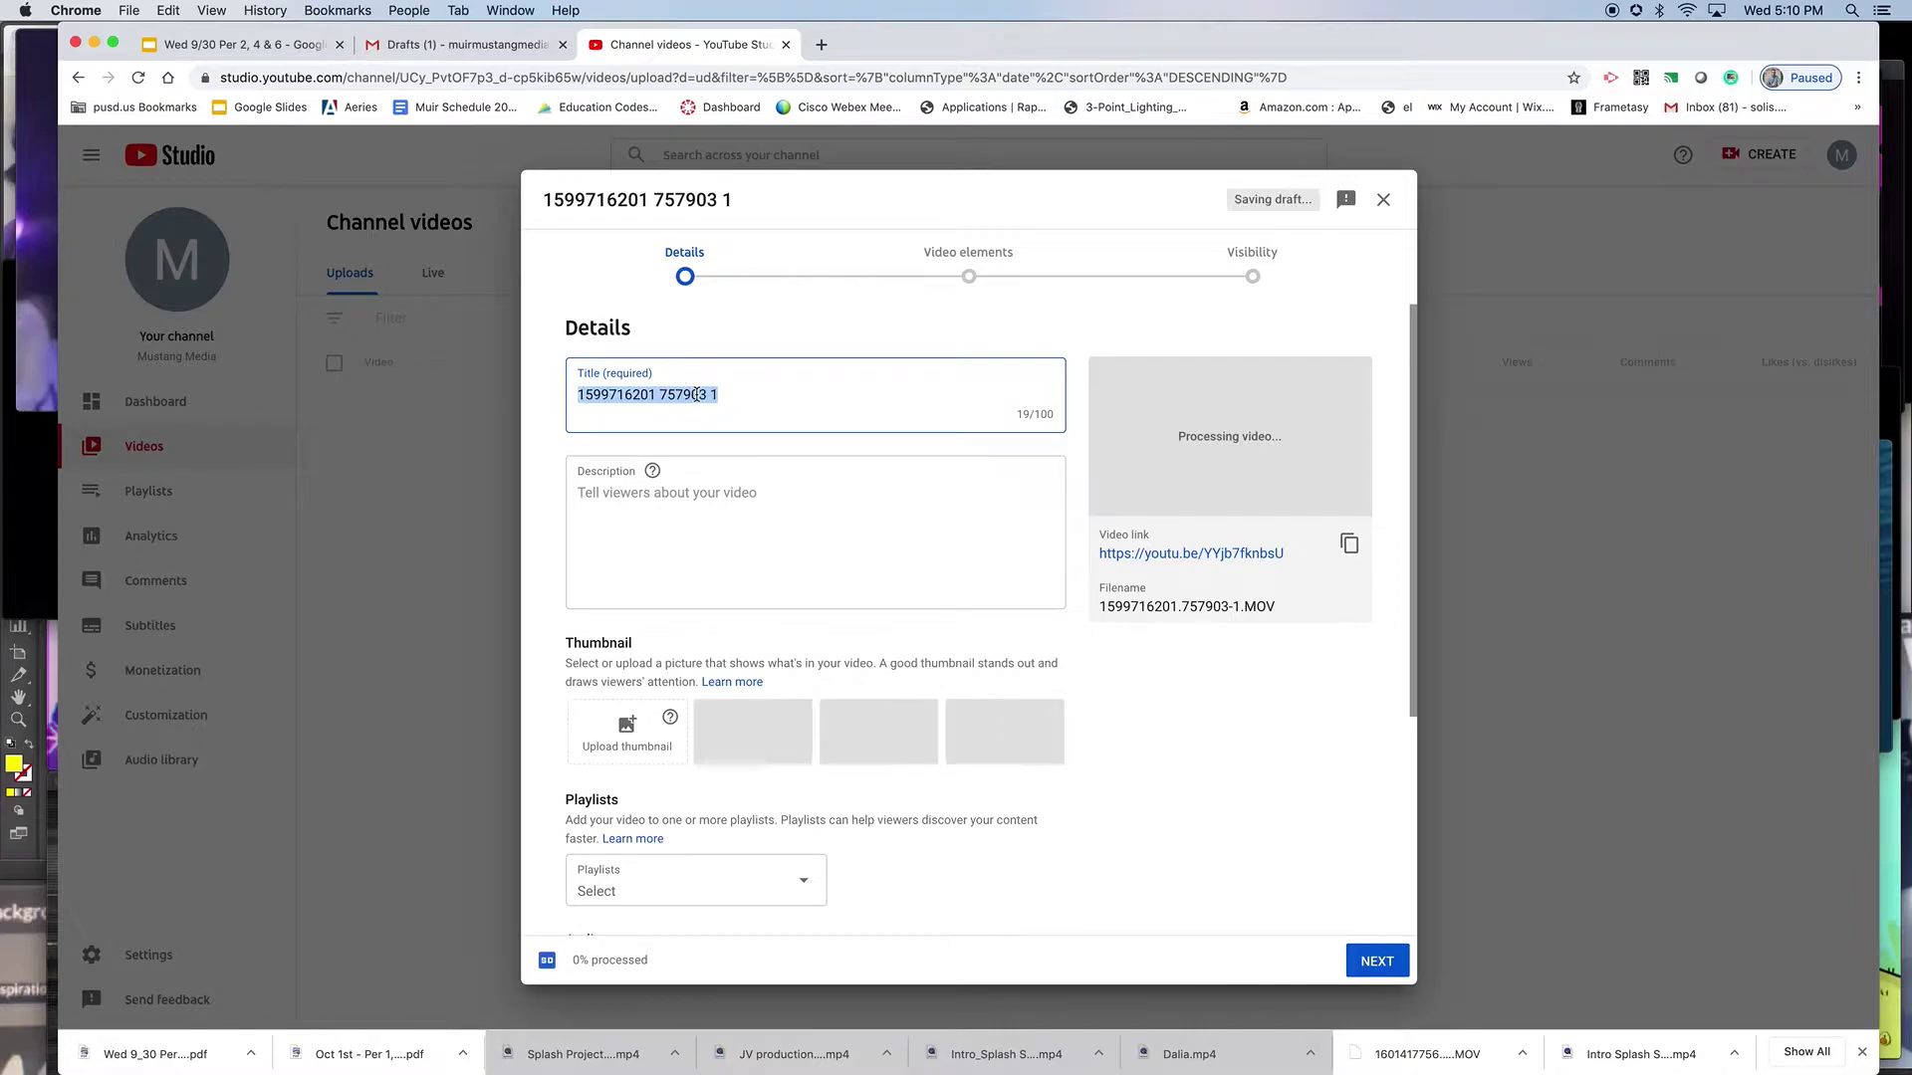
{"action": "type", "text": "Make"}
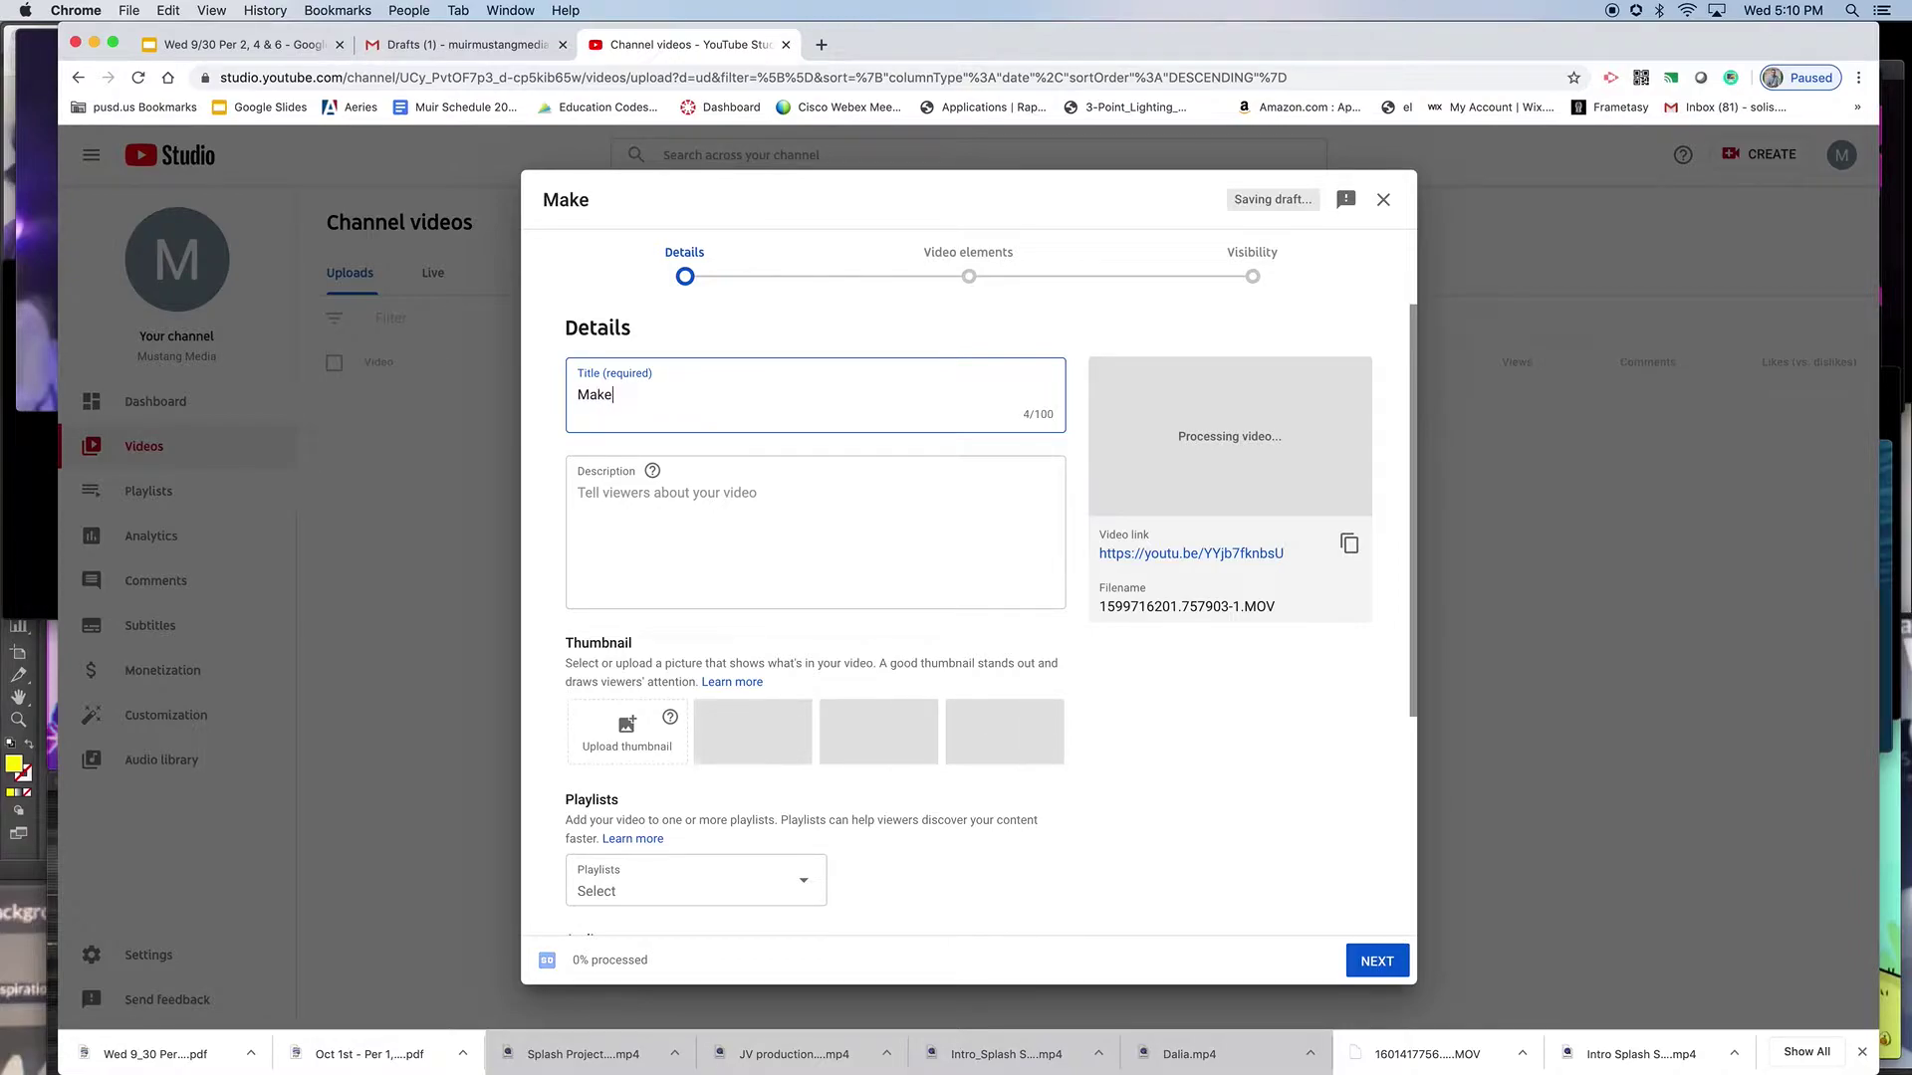
{"action": "key", "text": "BackSpace"}
{"action": "type", "text": "ing A"}
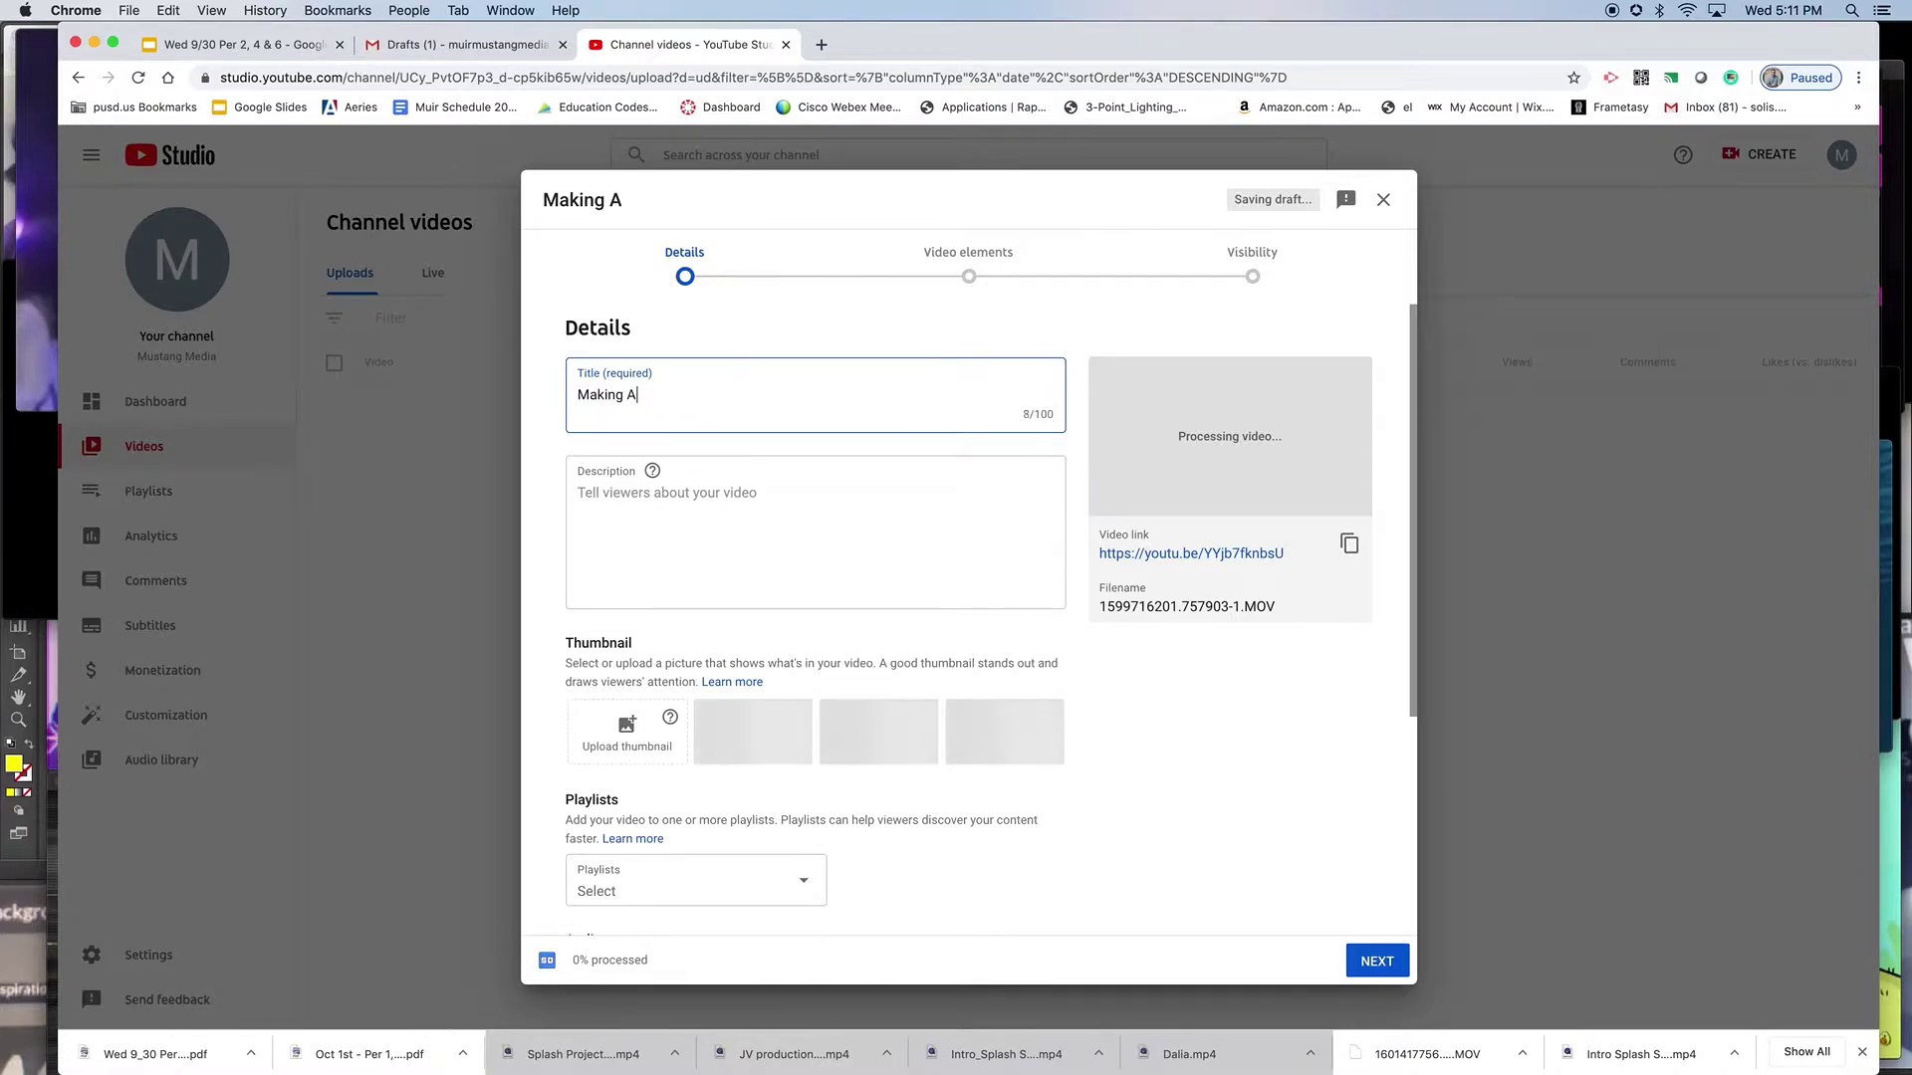
{"action": "type", "text": " Splash"}
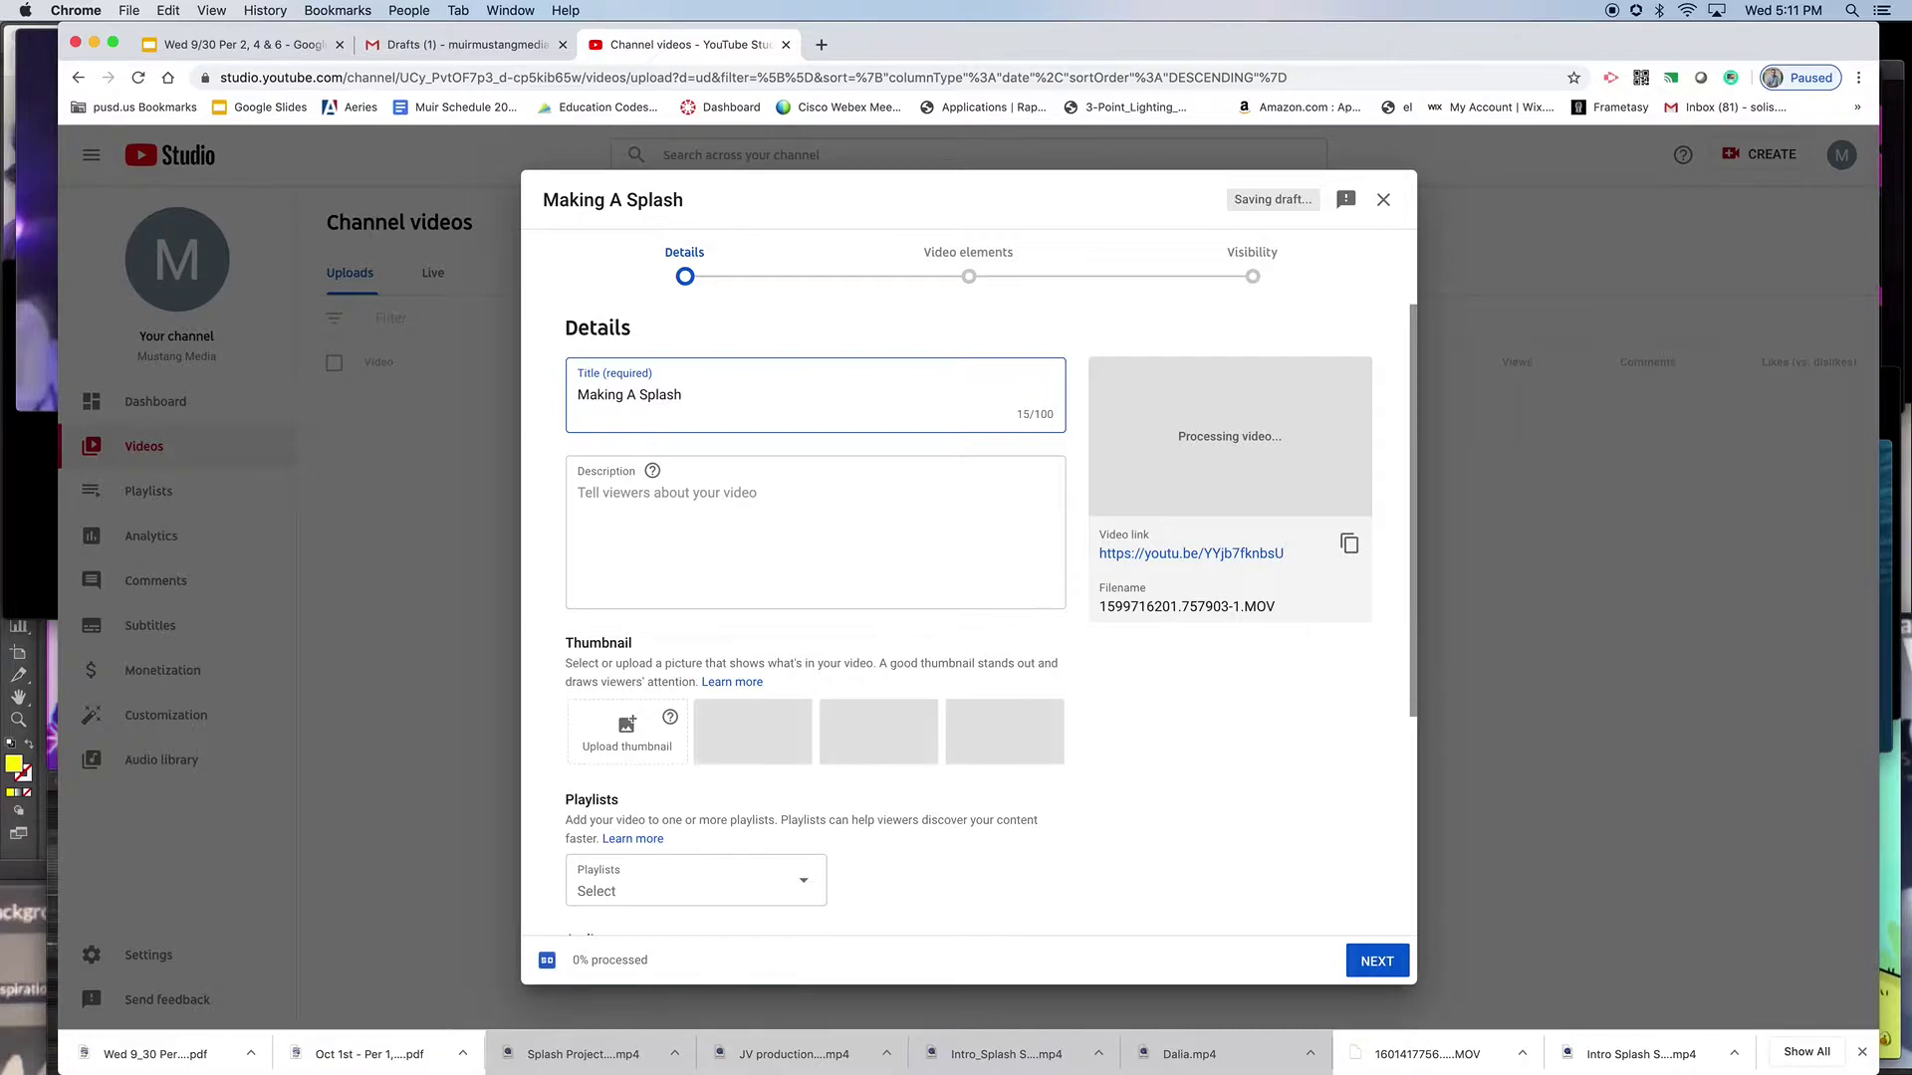
Step: Enter the video description "Here is my project for Film/Video of my Motion Graphic."
{"action": "left_click", "coordinate": [652, 470]}
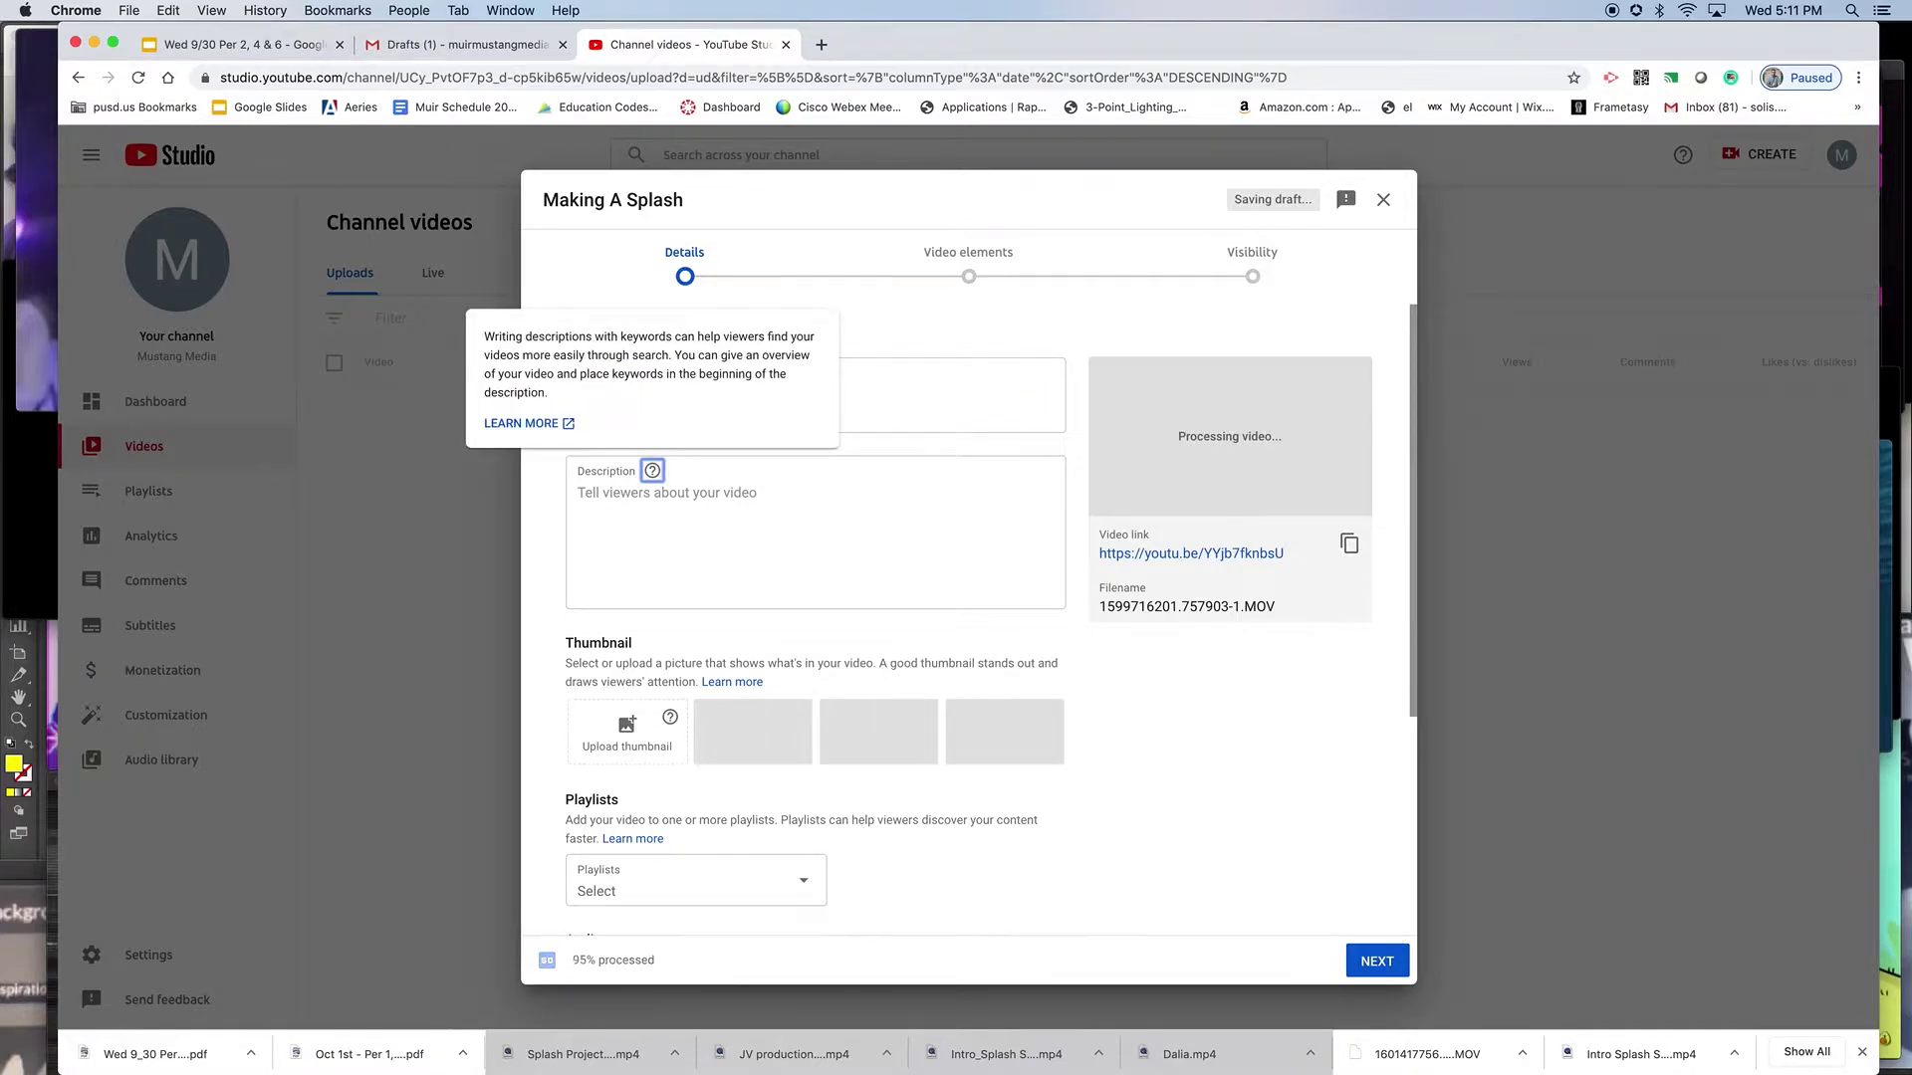
{"action": "left_click", "coordinate": [747, 496]}
{"action": "type", "text": "He"}
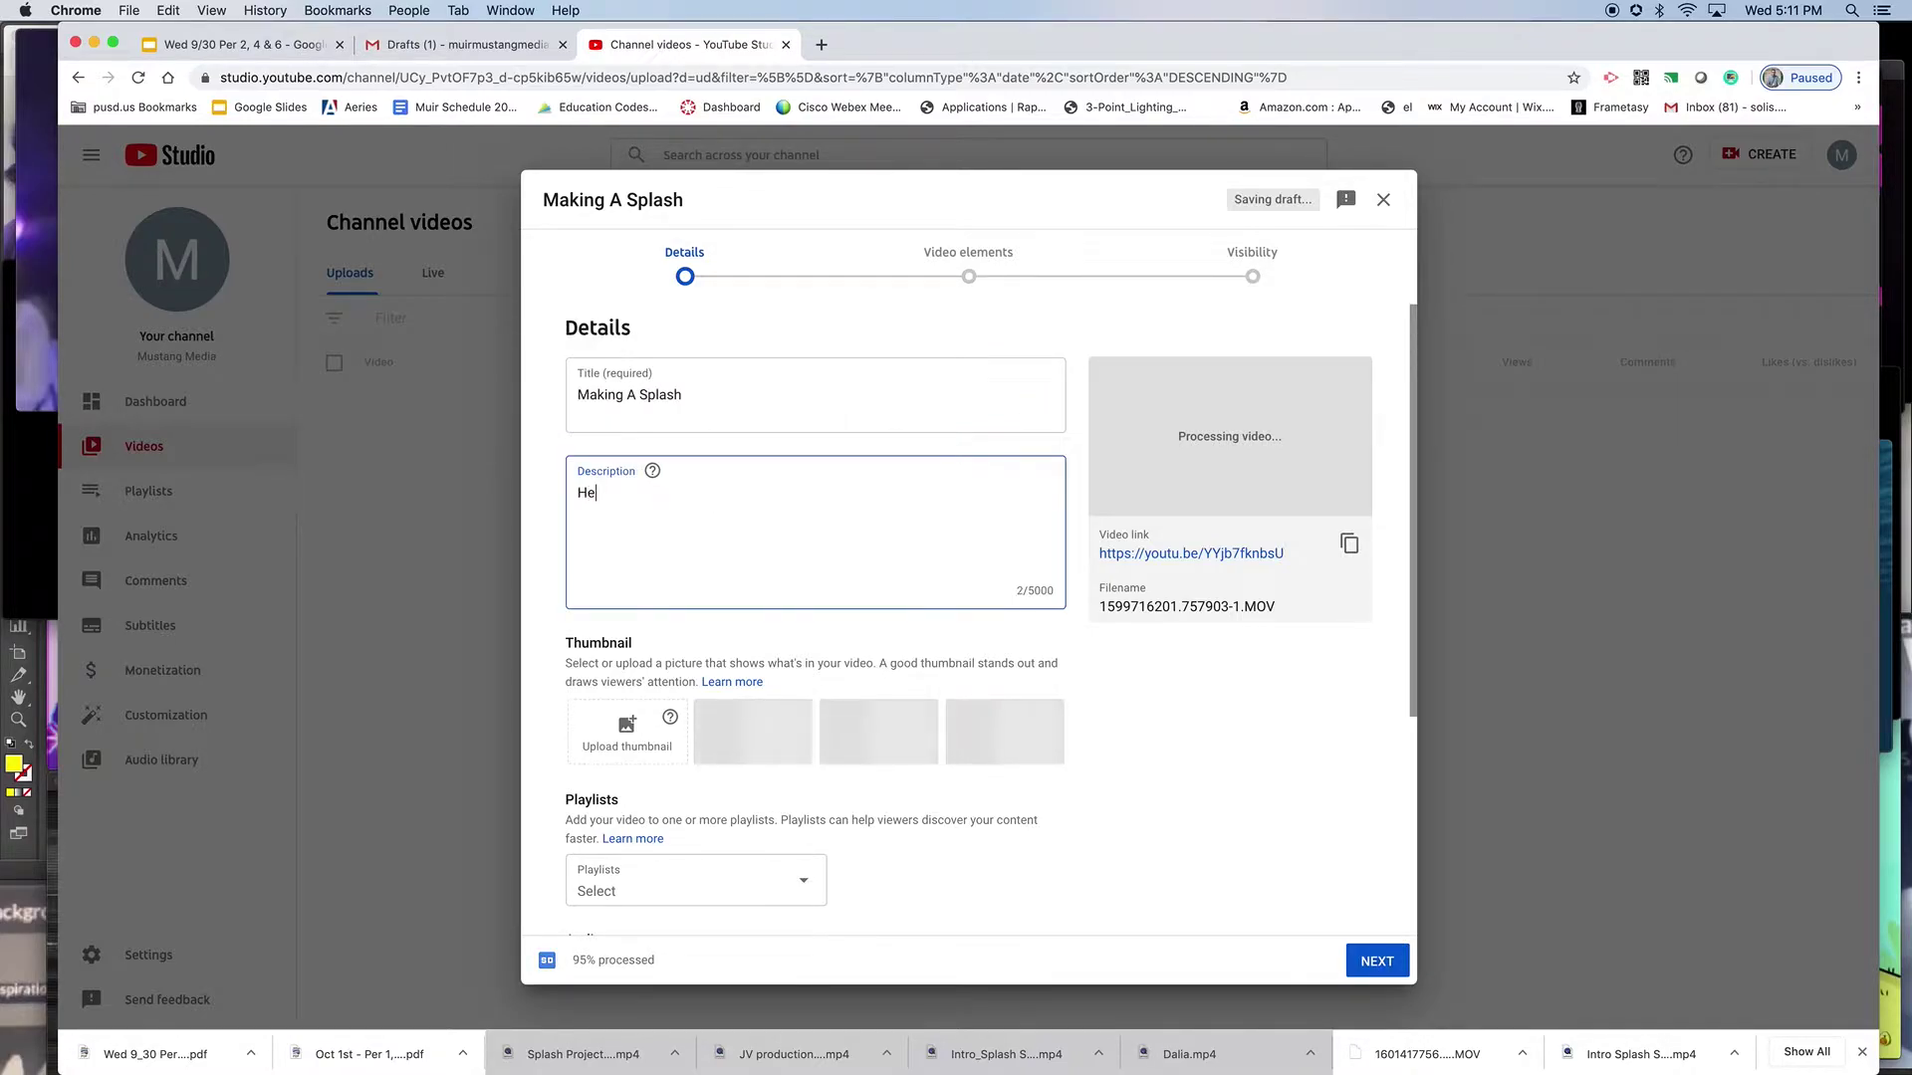
{"action": "type", "text": "re is my project f"}
{"action": "key", "text": "BackSpace"}
{"action": "type", "text": "t for Film/Video of my"}
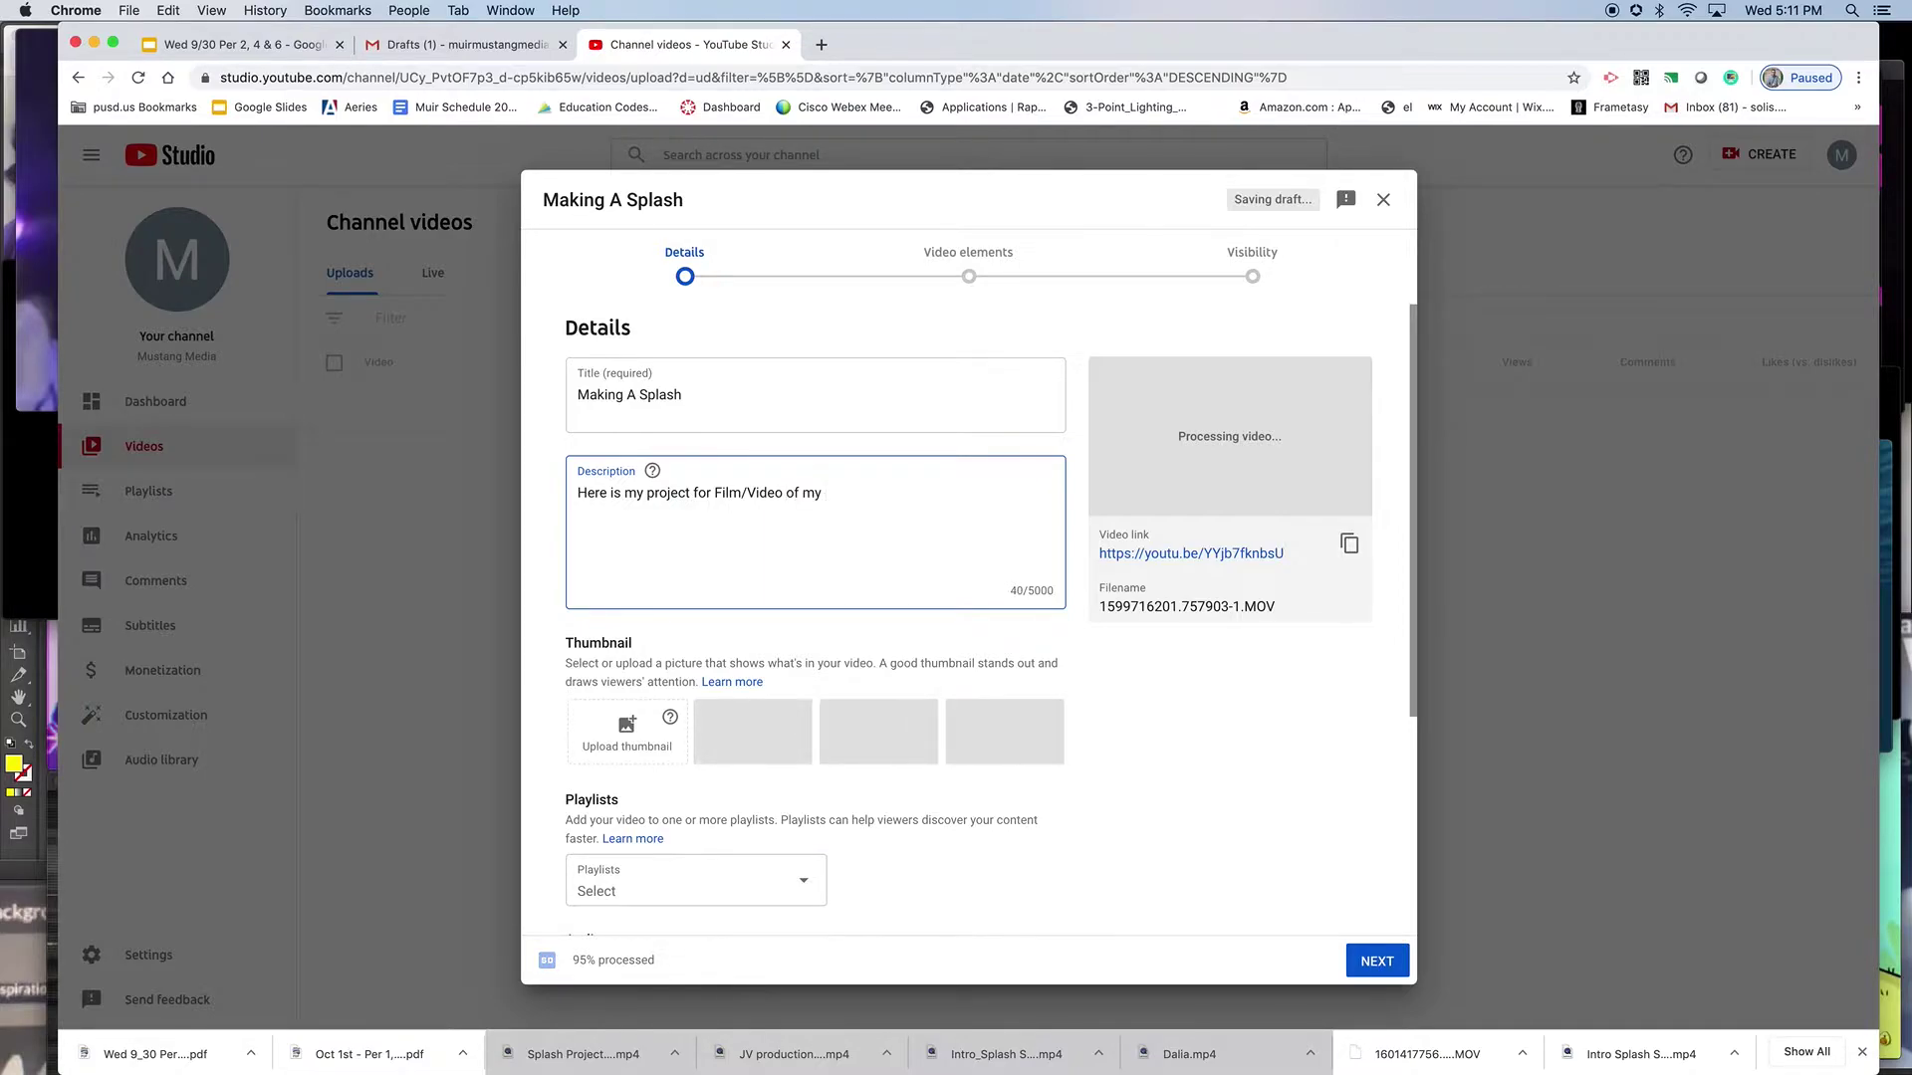
{"action": "type", "text": " Motion Graphic."}
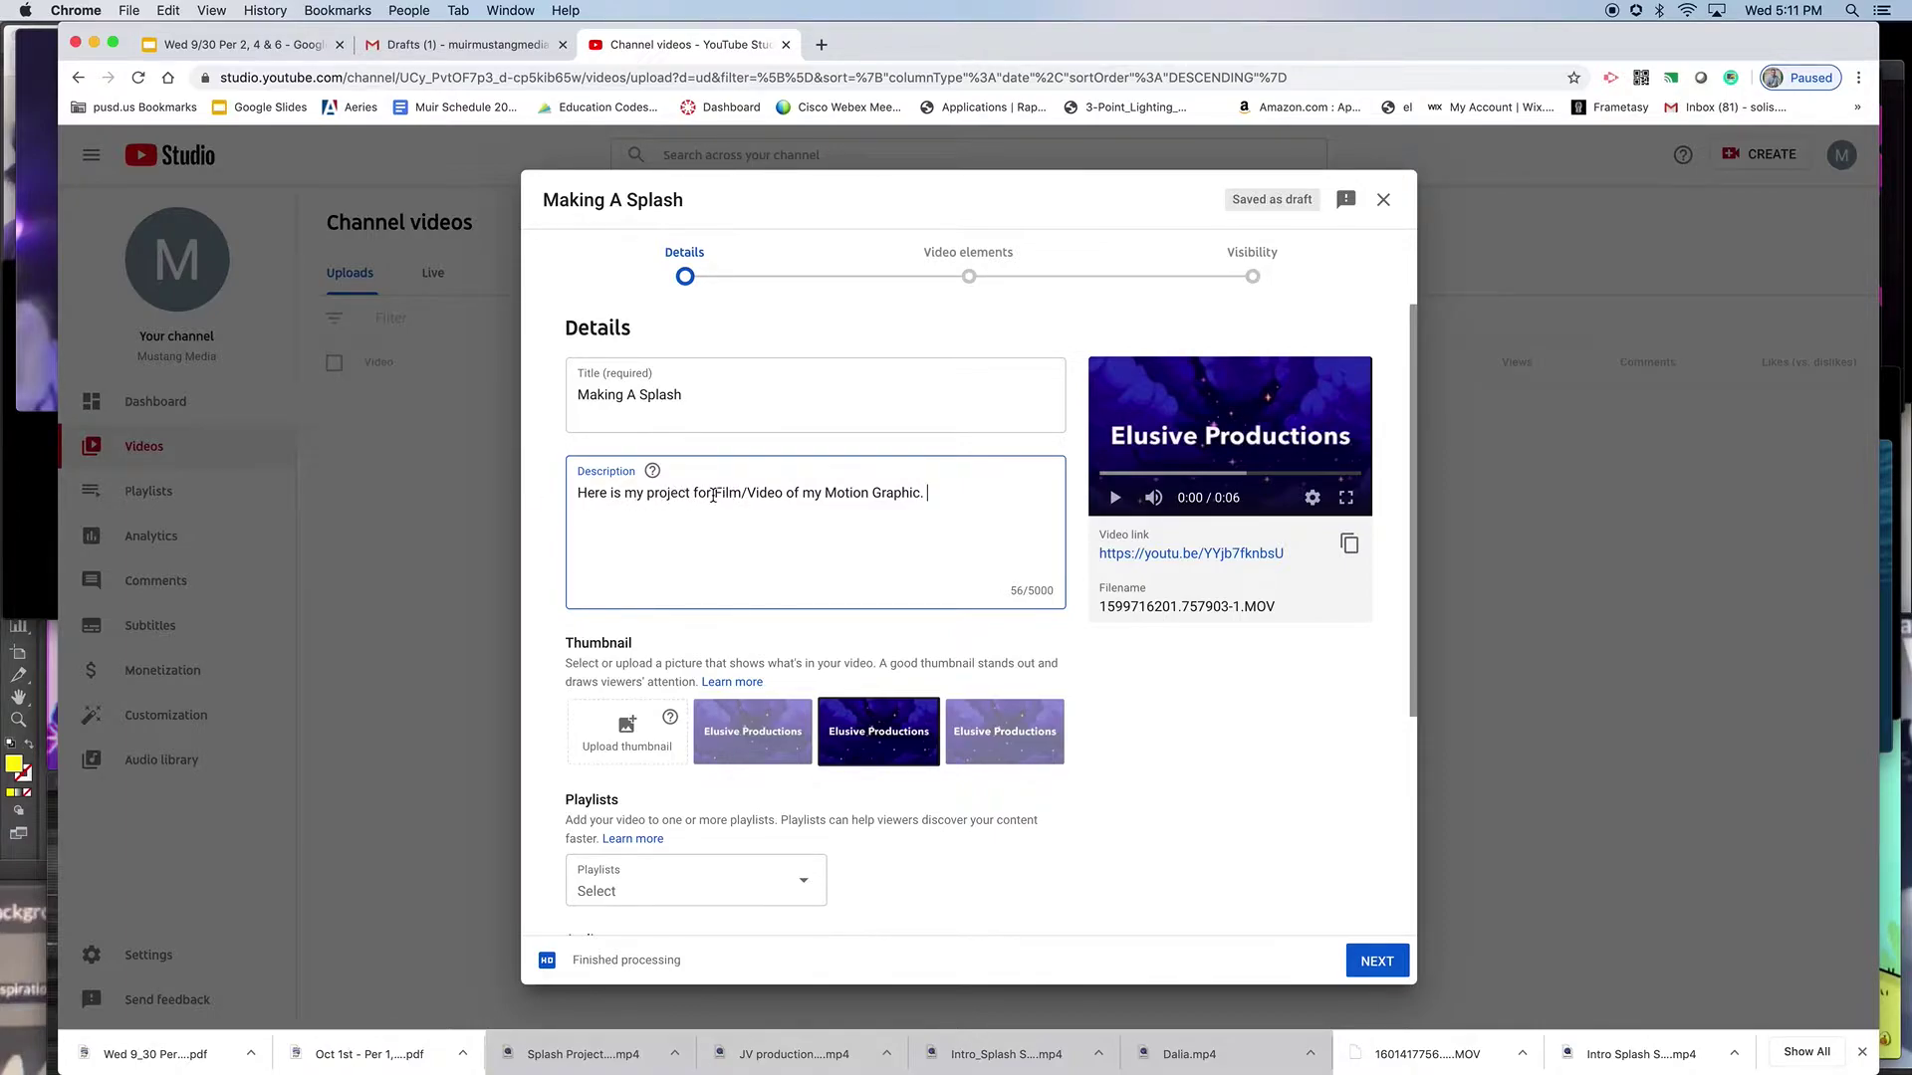
Step: Insert "my" before "Film/Video" and "class." after it in the video description
{"action": "left_click", "coordinate": [714, 494]}
{"action": "type", "text": "my"}
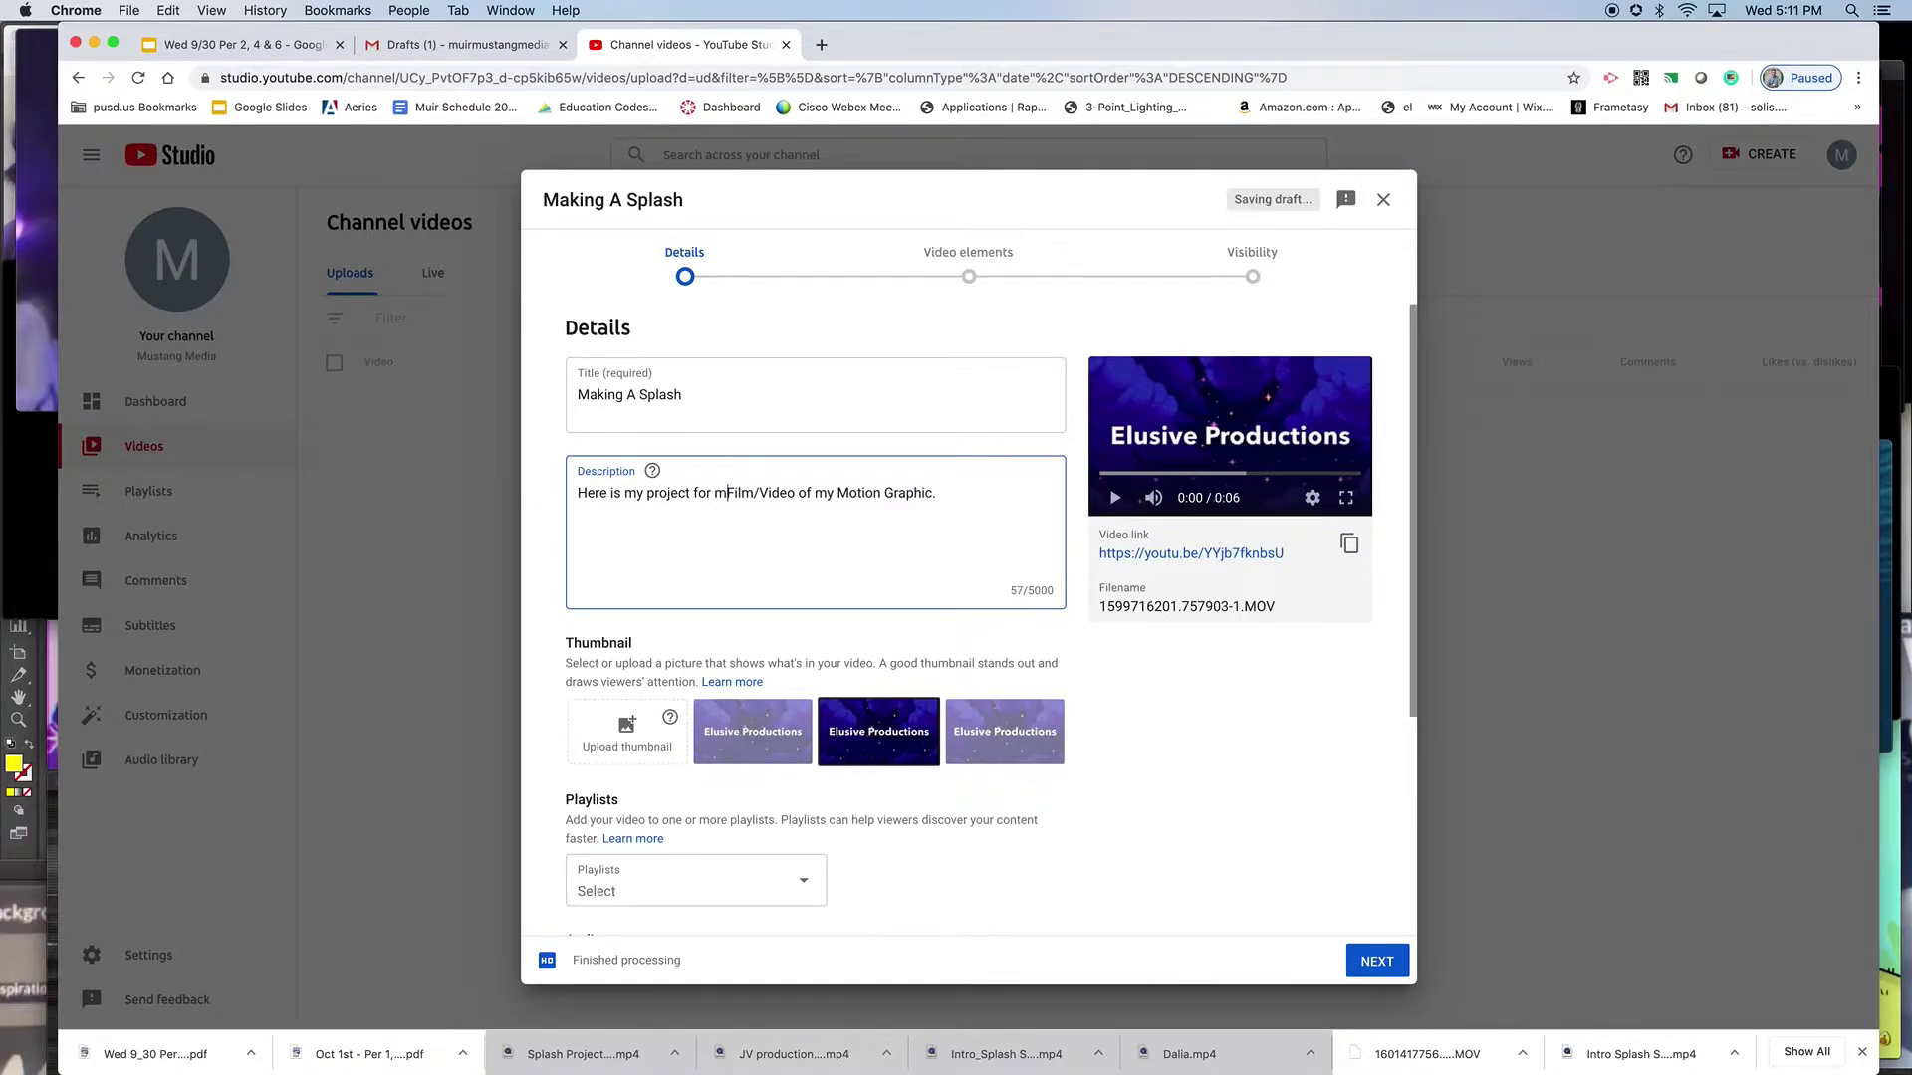
{"action": "left_click", "coordinate": [806, 494]}
{"action": "type", "text": "clas"}
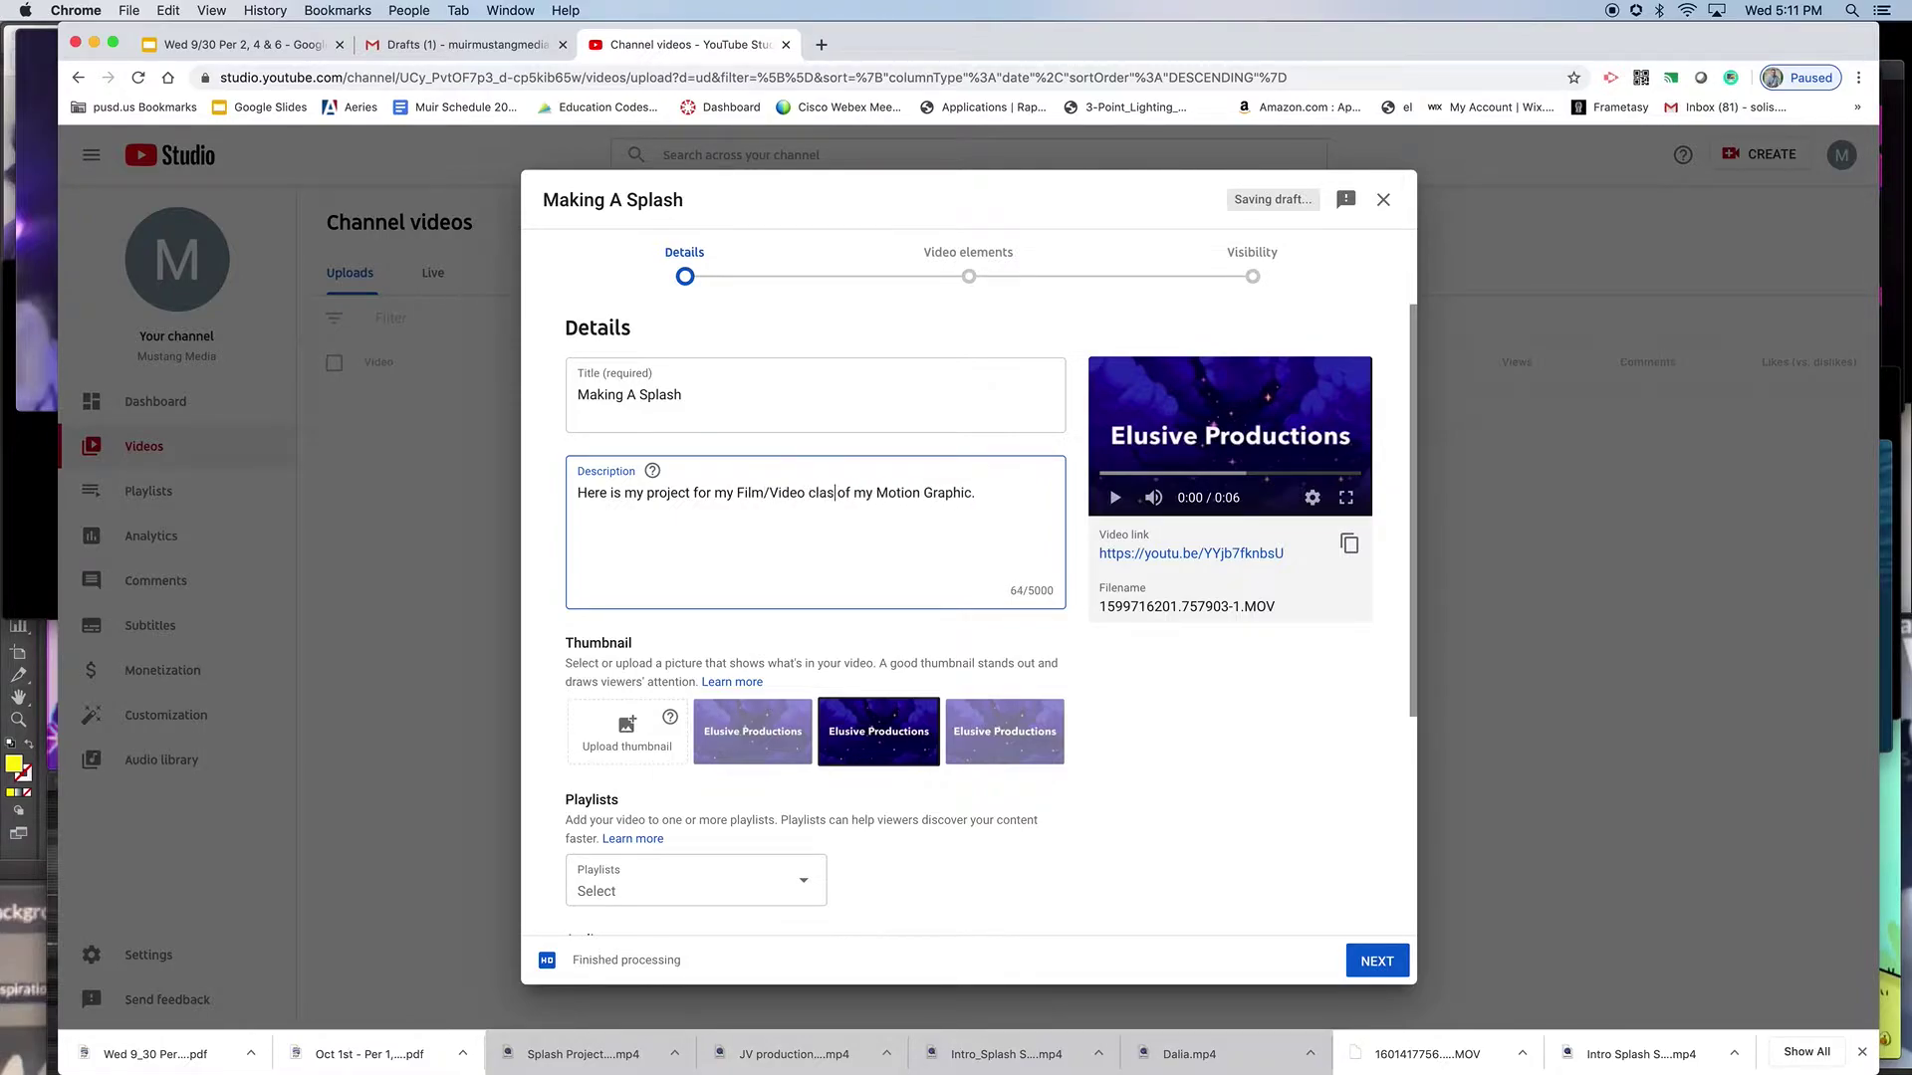
{"action": "type", "text": "s."}
Step: Move "Motion Graphic" before "project" and remove the trailing "of my", so the description reads "Here is my Motion Graphic project for my Film/Video class."
{"action": "left_click", "coordinate": [971, 493]}
{"action": "left_click_drag", "start_coordinate": [986, 495], "coordinate": [885, 494]}
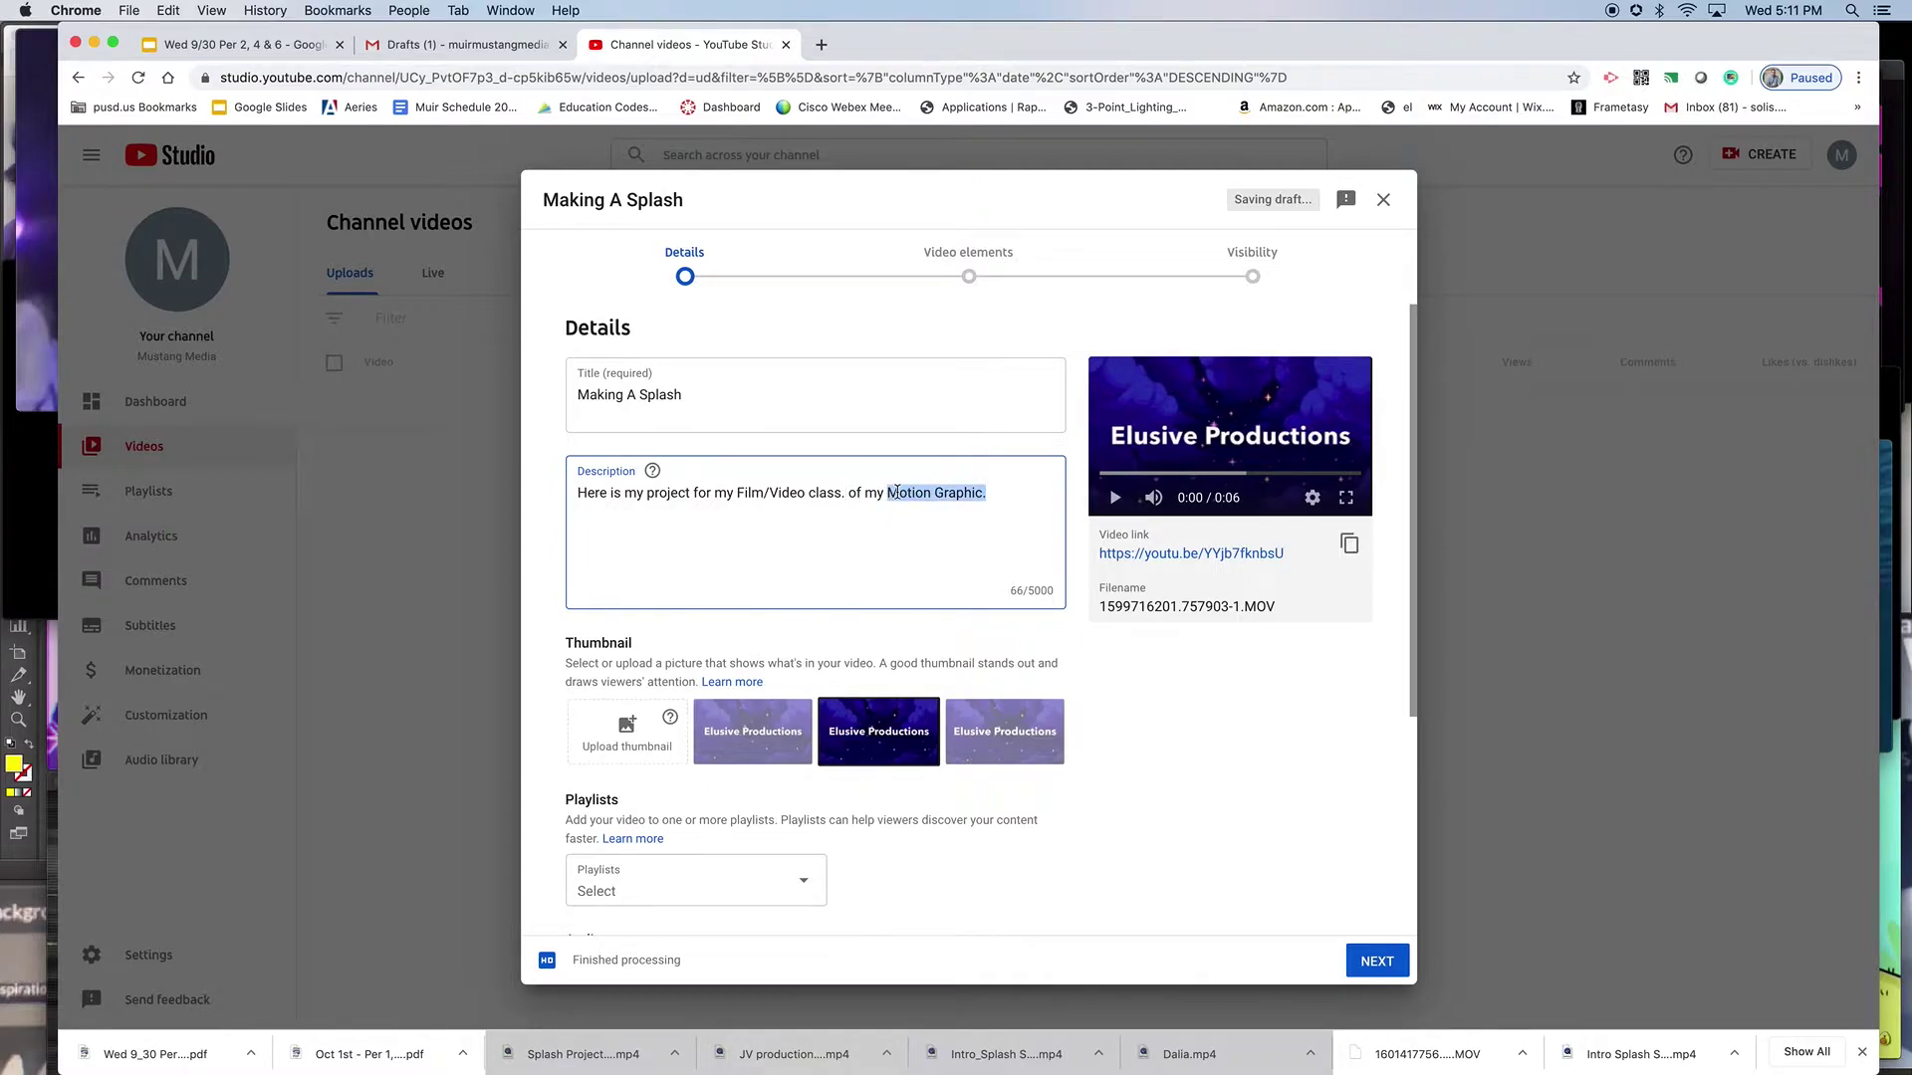
{"action": "key", "text": "BackSpace"}
{"action": "left_click", "coordinate": [645, 495]}
{"action": "type", "text": "Motion Graphic."}
{"action": "left_click", "coordinate": [644, 493]}
{"action": "left_click", "coordinate": [745, 495]}
{"action": "key", "text": "BackSpace"}
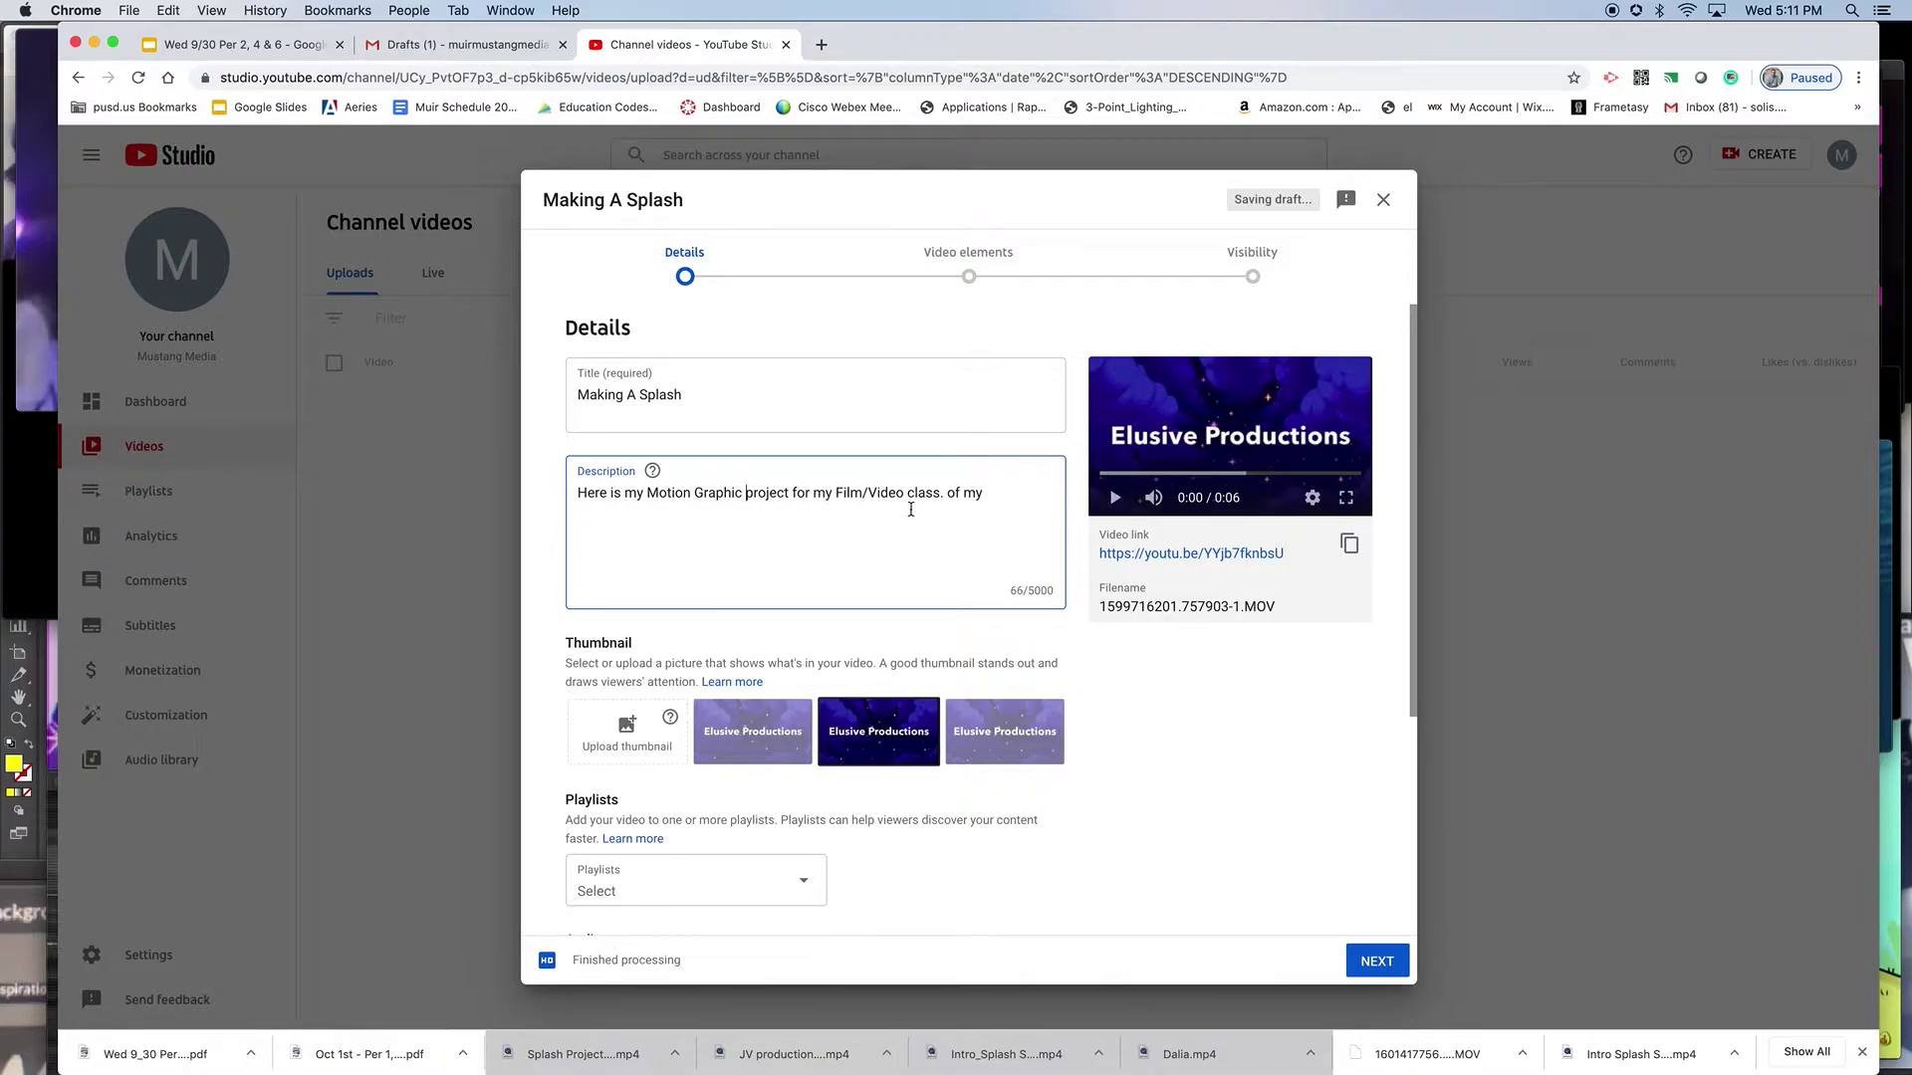
{"action": "left_click_drag", "start_coordinate": [946, 496], "coordinate": [1006, 496]}
{"action": "key", "text": "BackSpace"}
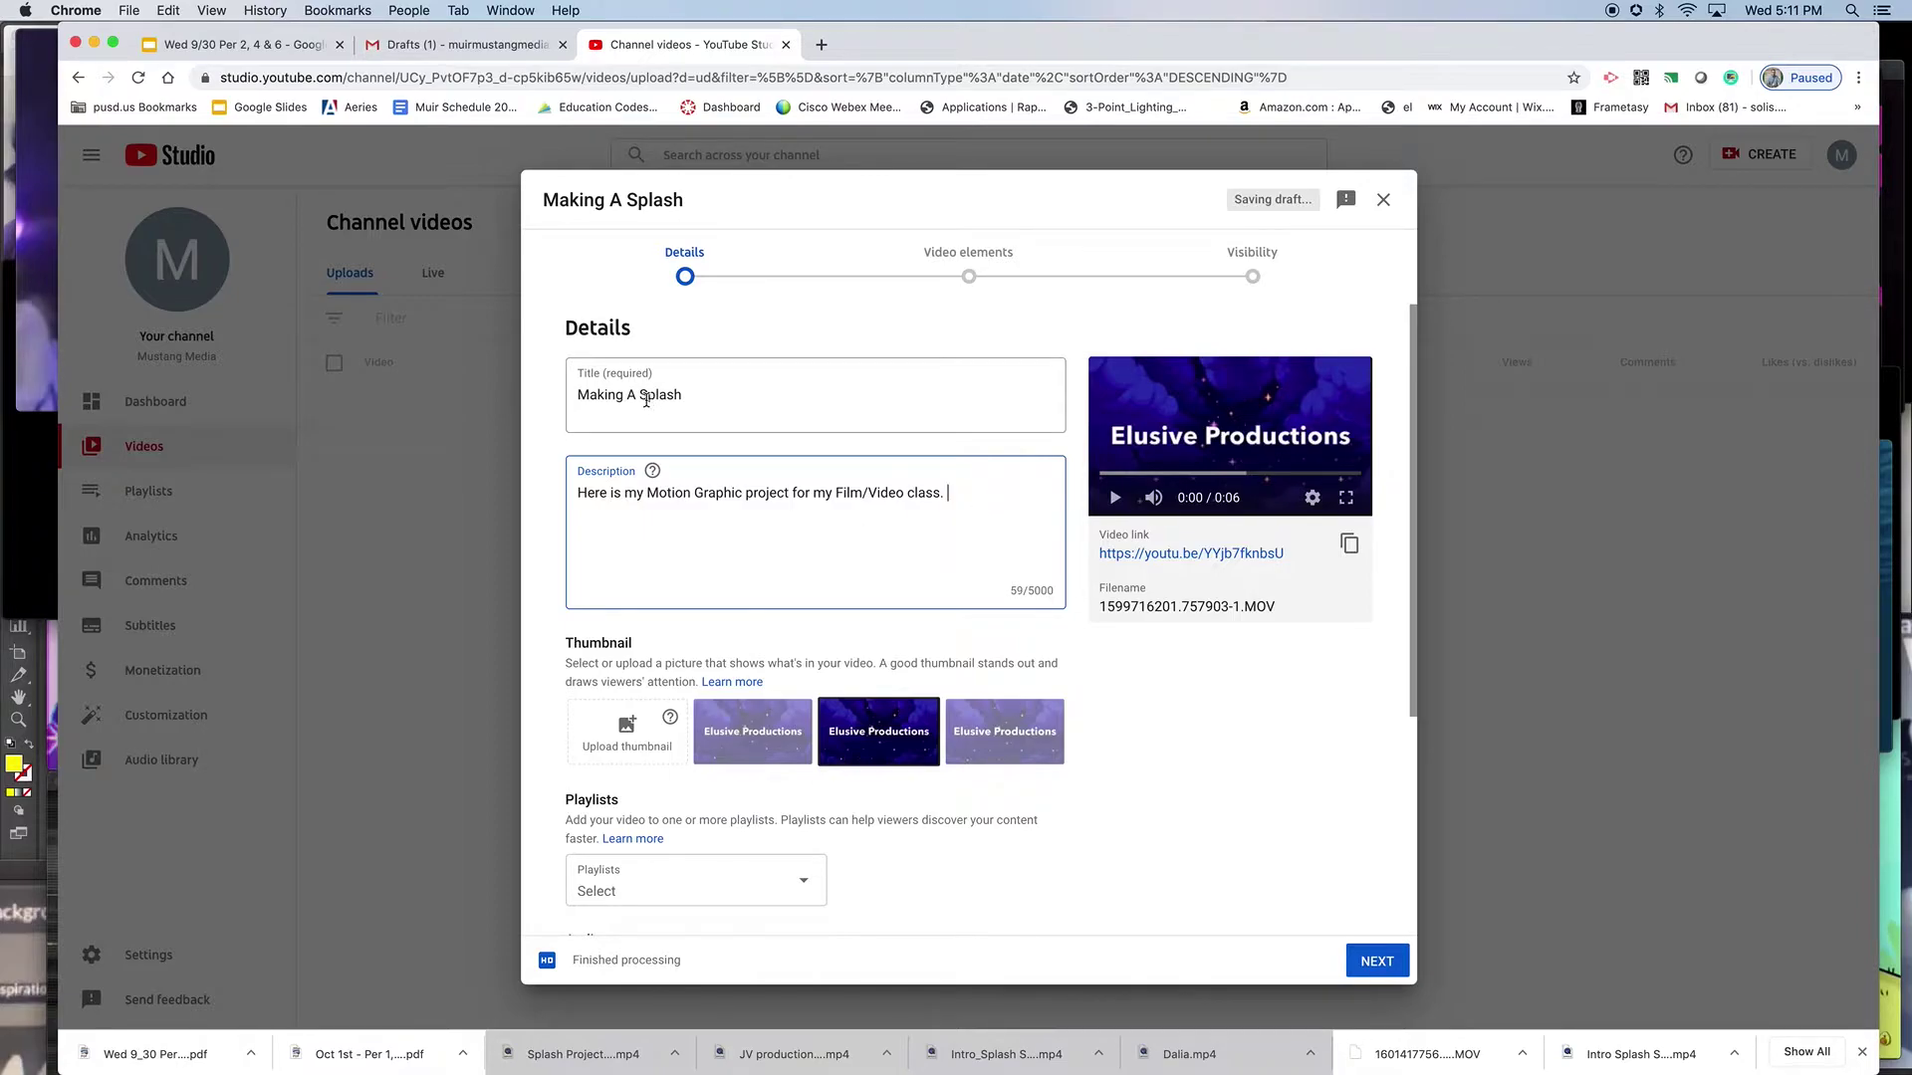
Step: Extend the video title to "Making A Splash Season 1 Ep 6" and choose the middle generated thumbnail
{"action": "left_click", "coordinate": [695, 401]}
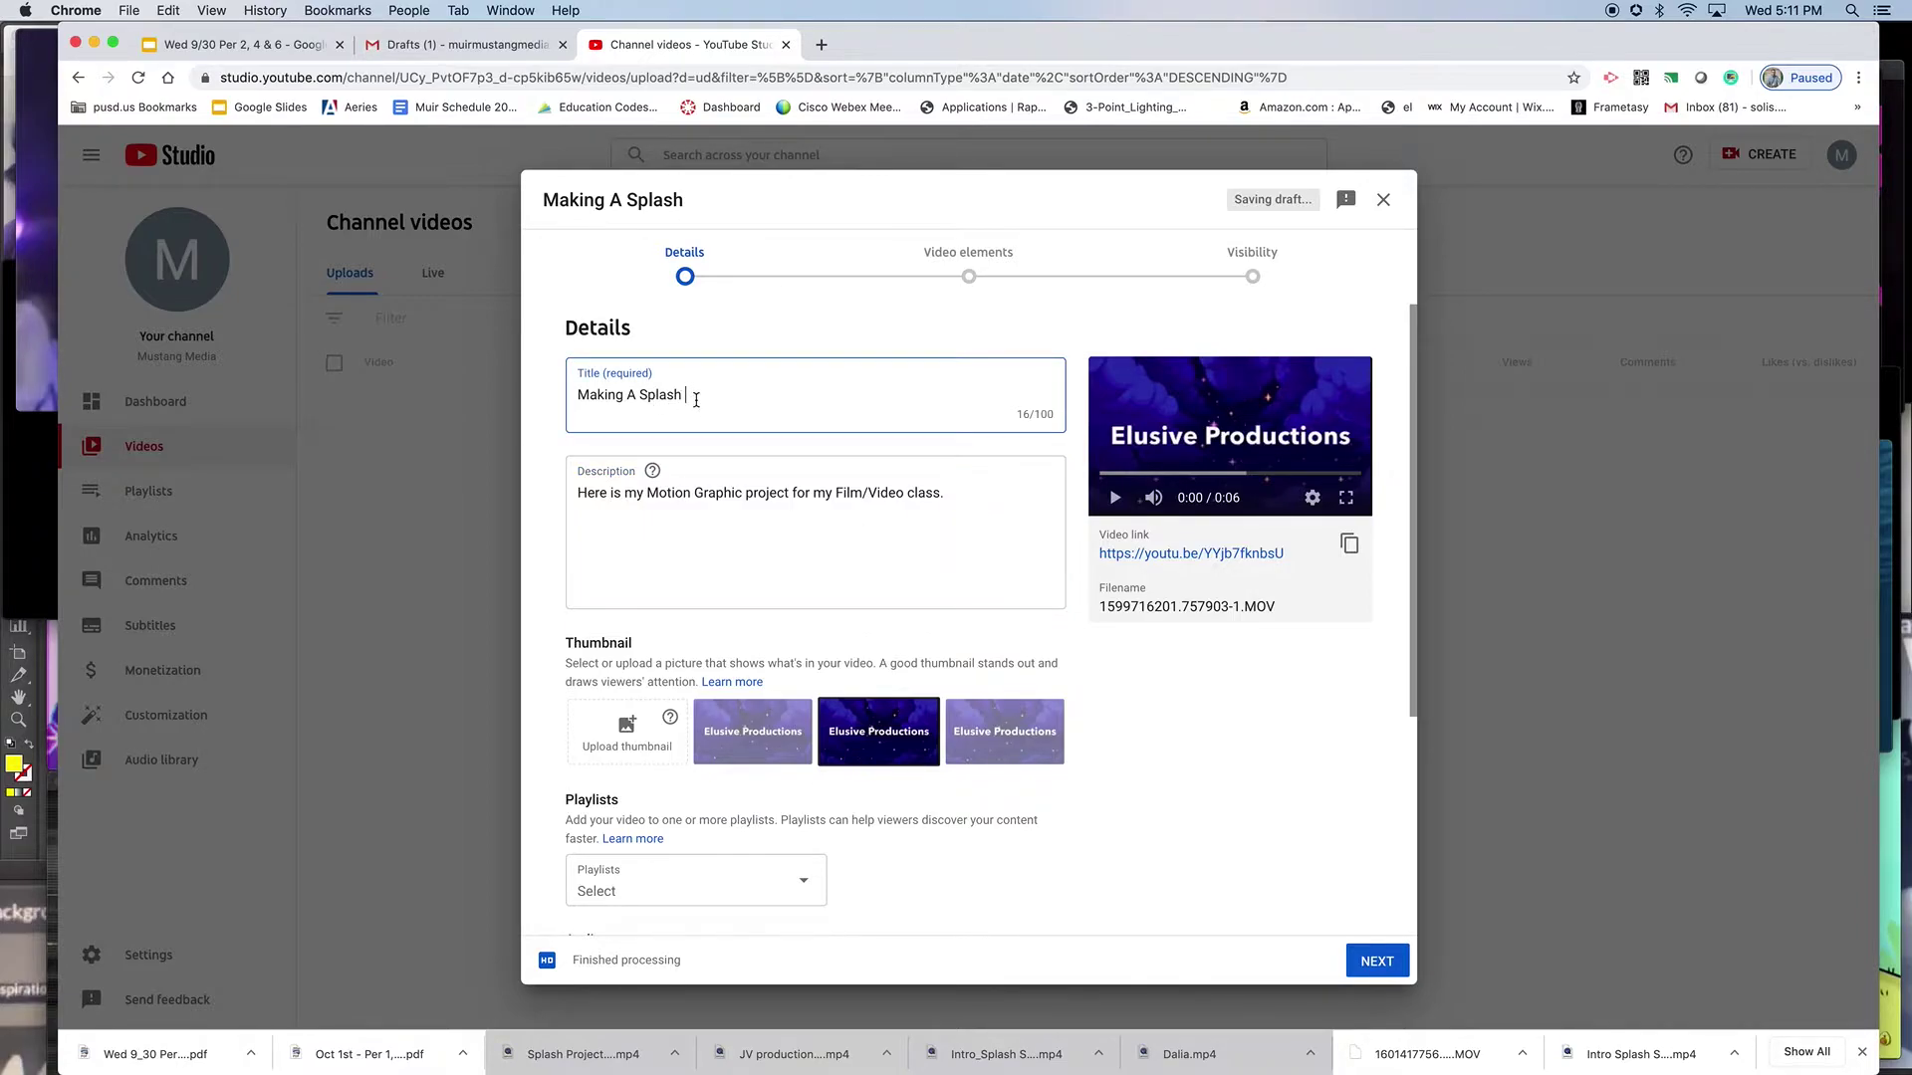
{"action": "type", "text": "Season 1 Ep 6"}
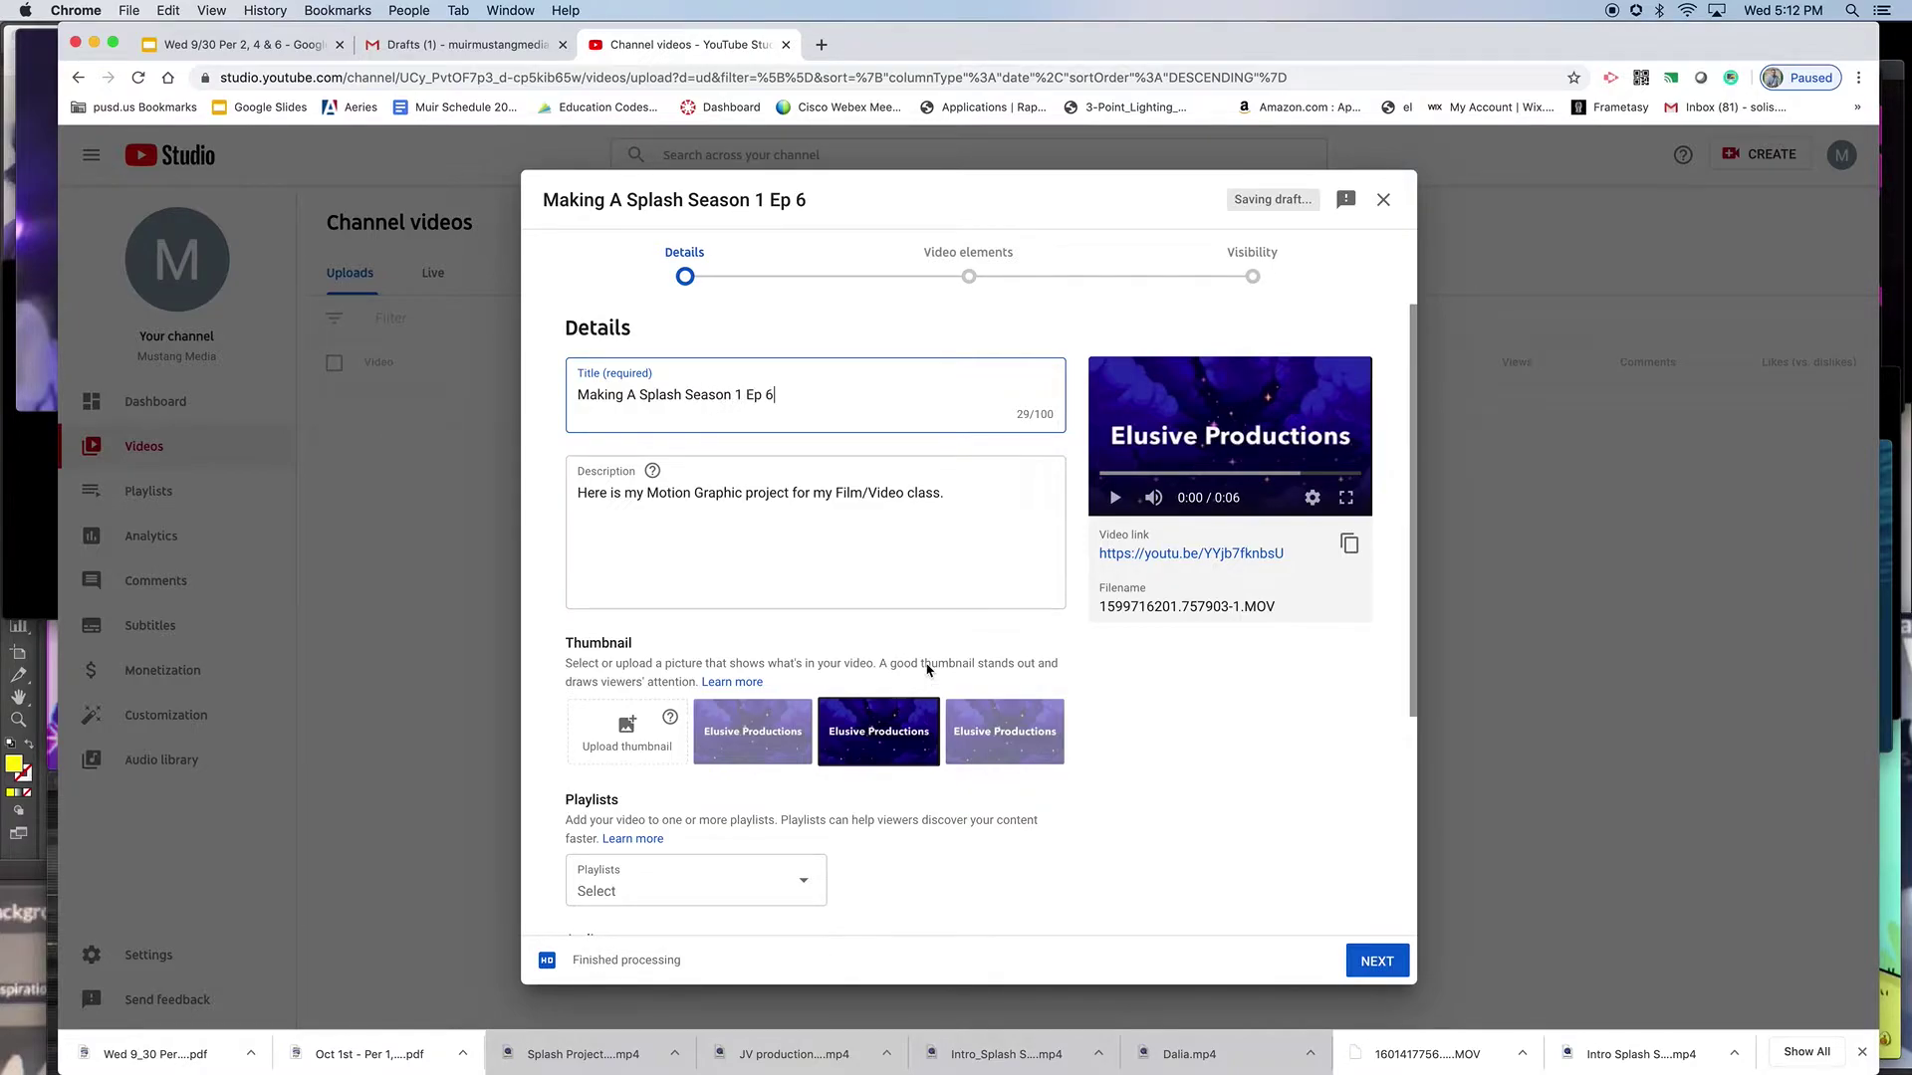
{"action": "left_click", "coordinate": [918, 739]}
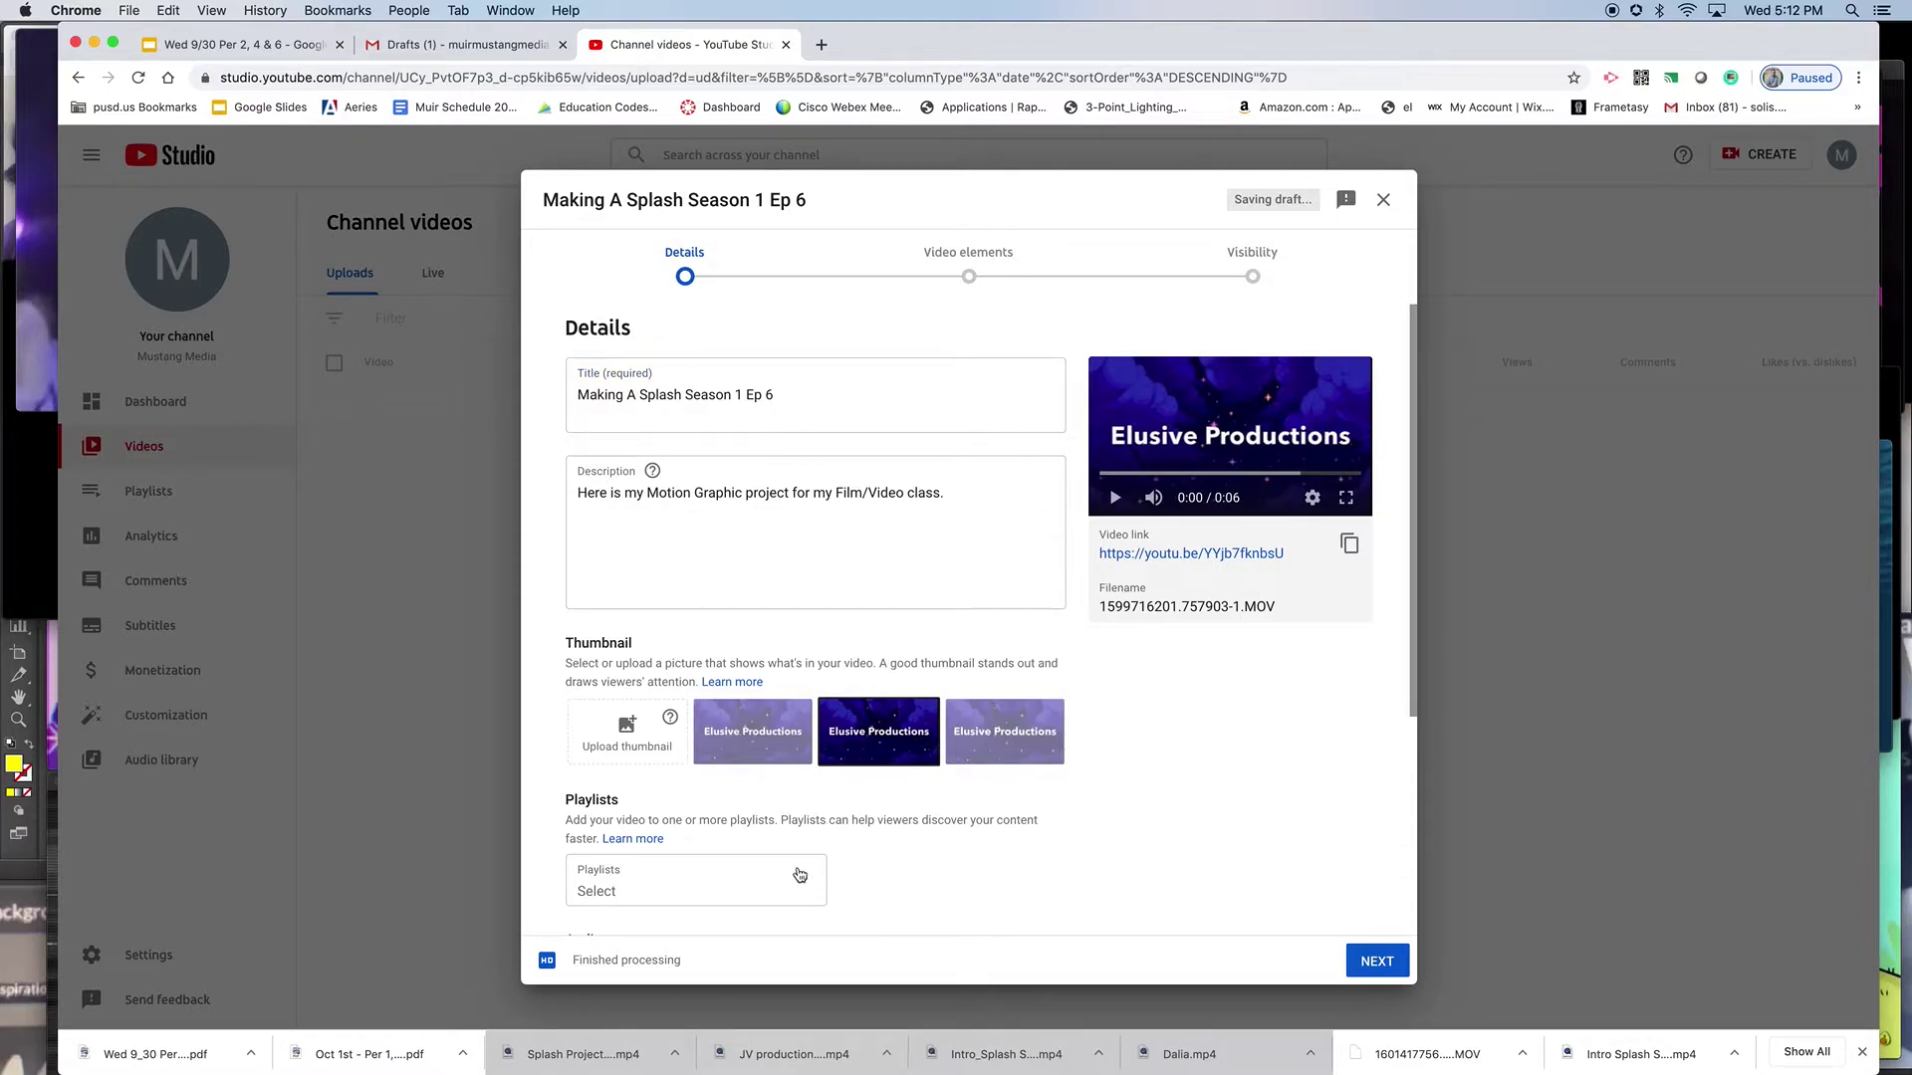
Step: Create a new playlist titled "Assignments" from the video's playlist options
{"action": "scroll", "coordinate": [809, 884], "scroll_direction": "down", "scroll_amount": 5}
{"action": "left_click", "coordinate": [798, 638]}
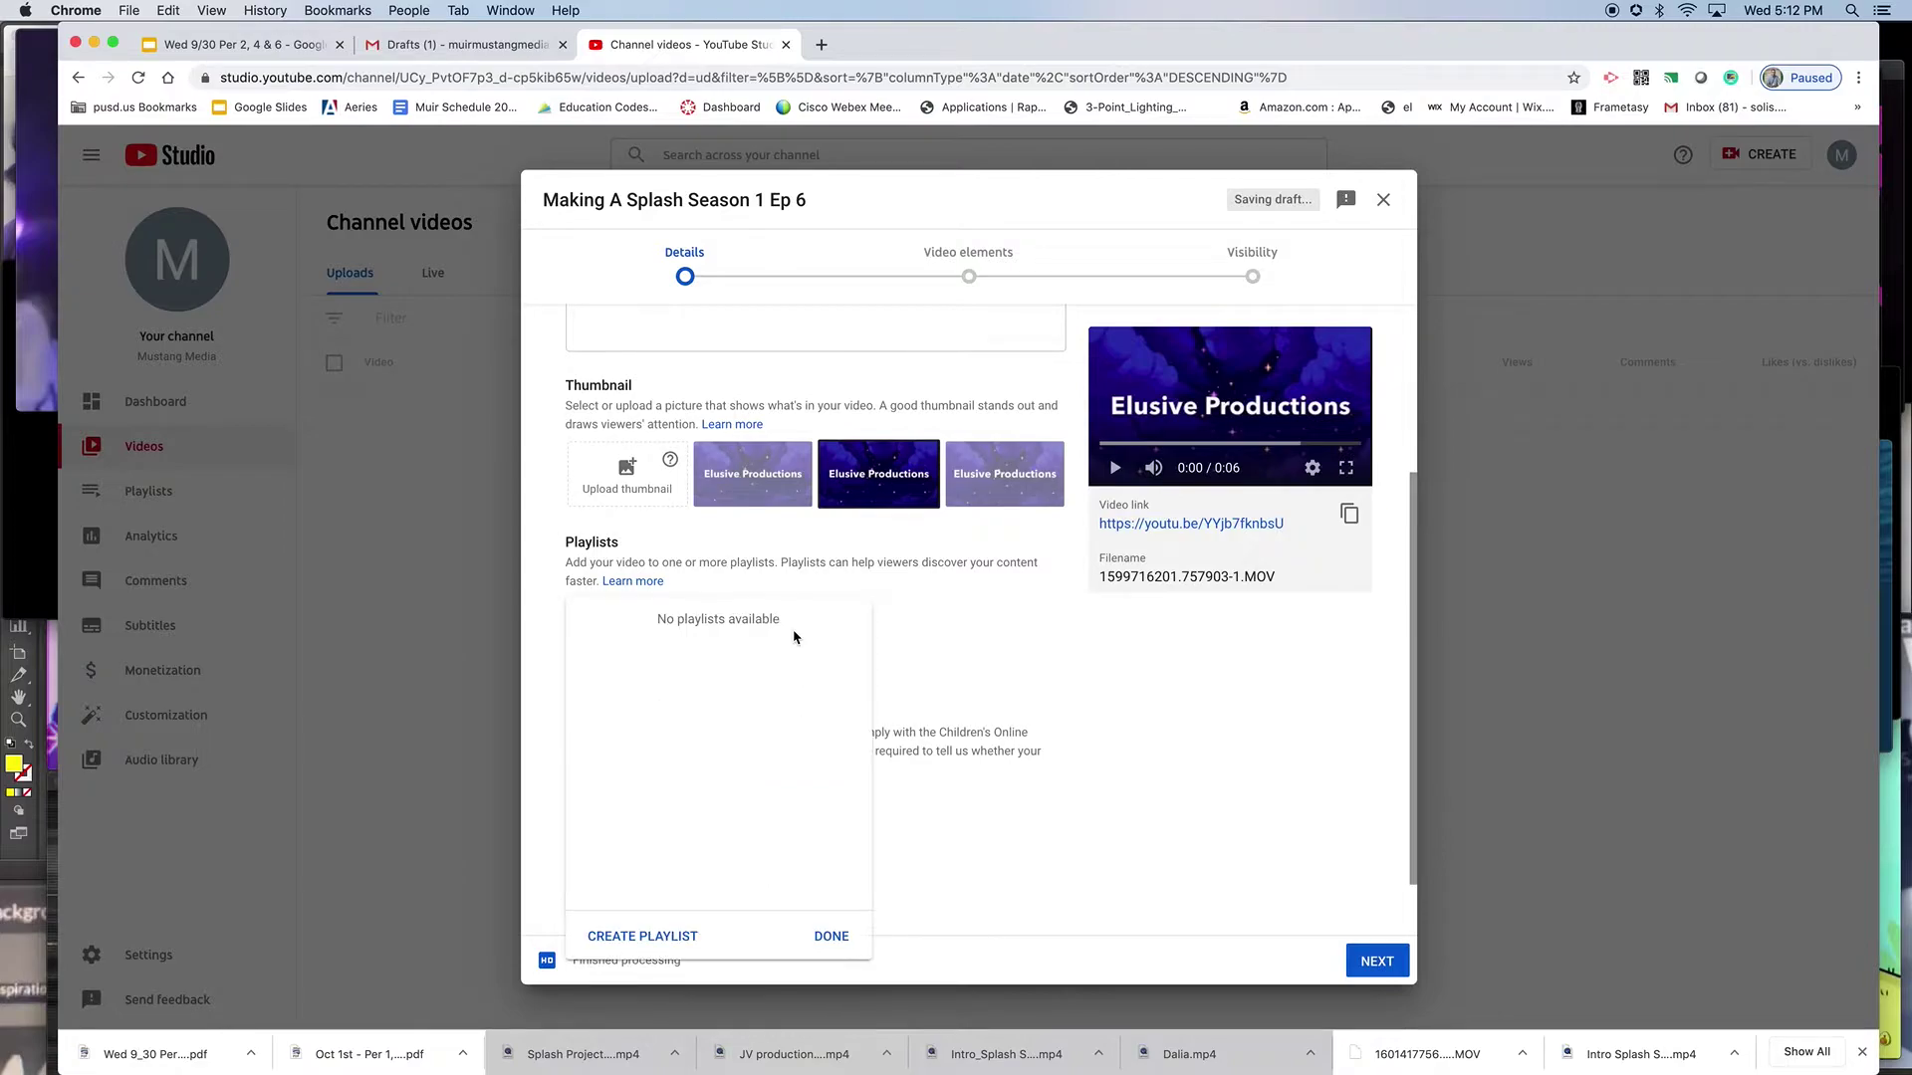
{"action": "left_click", "coordinate": [673, 932]}
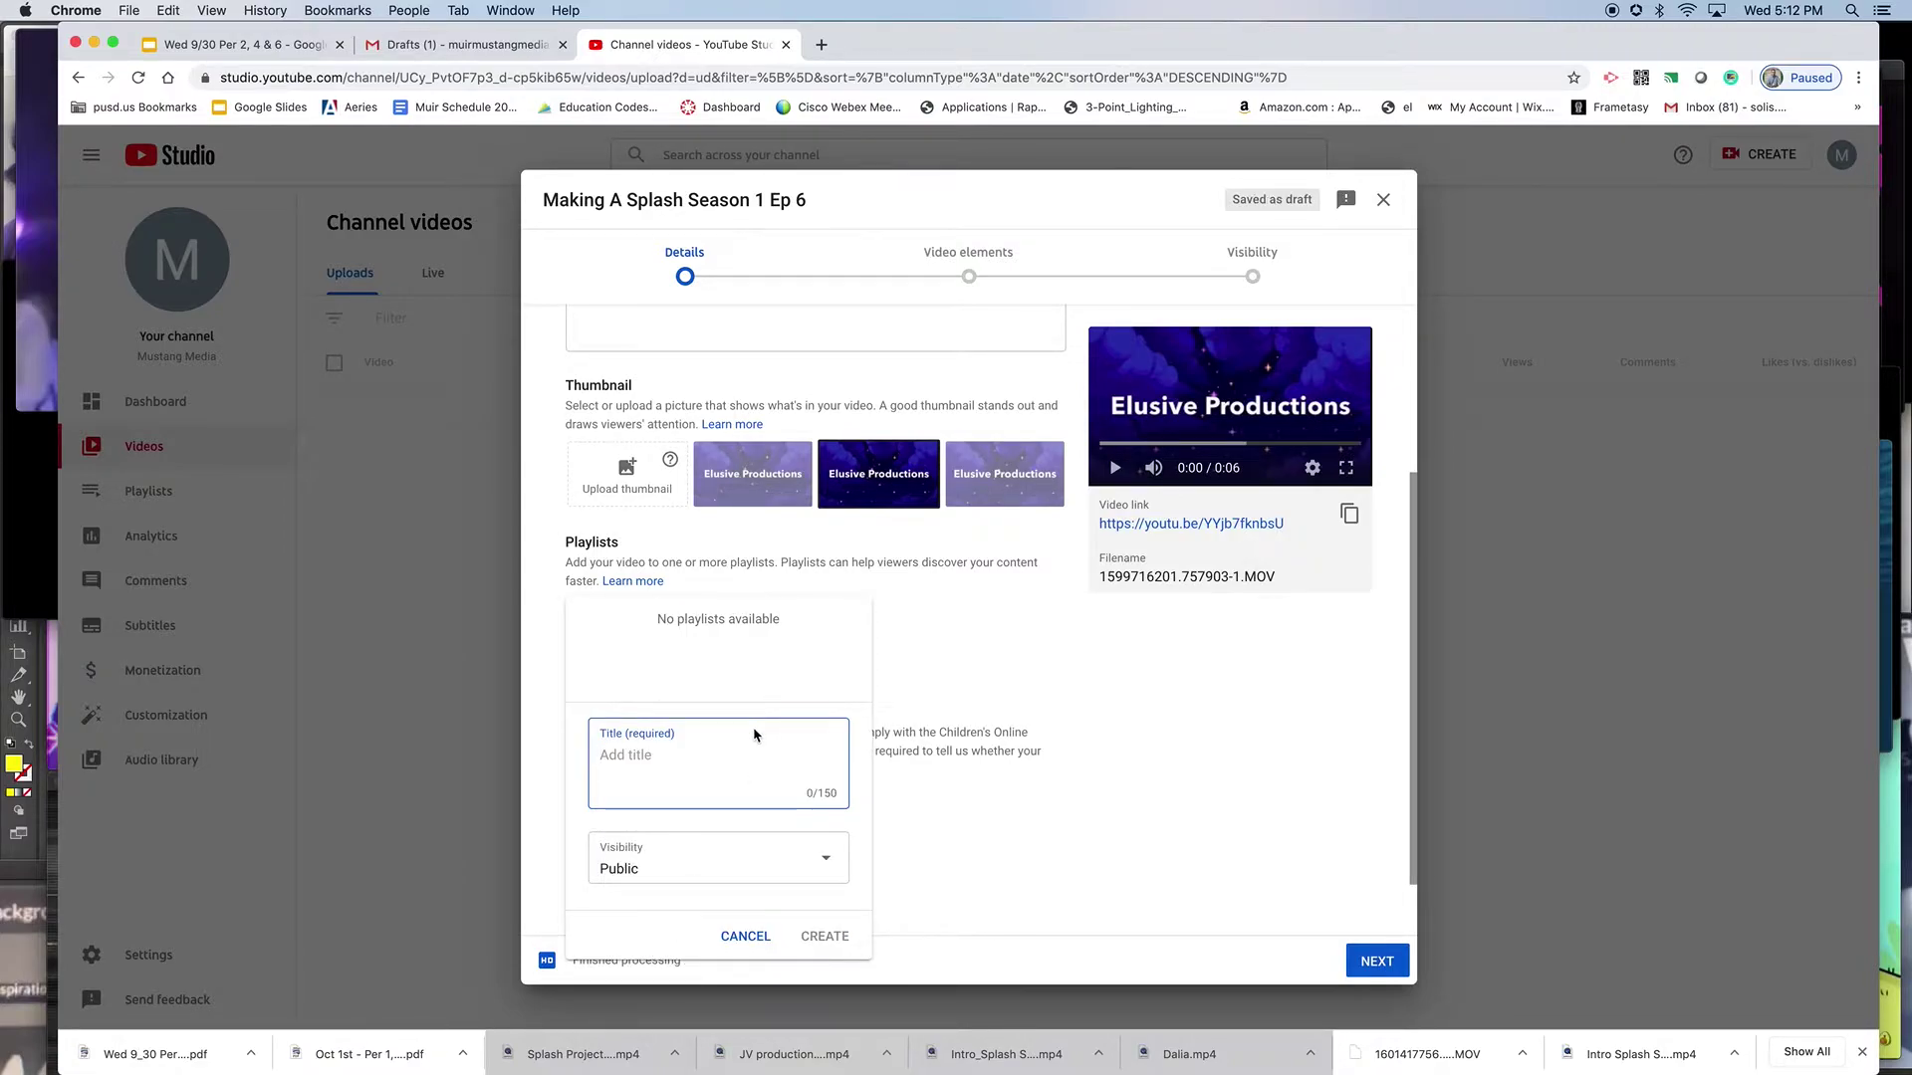
{"action": "type", "text": "Assignments"}
{"action": "left_click", "coordinate": [828, 936]}
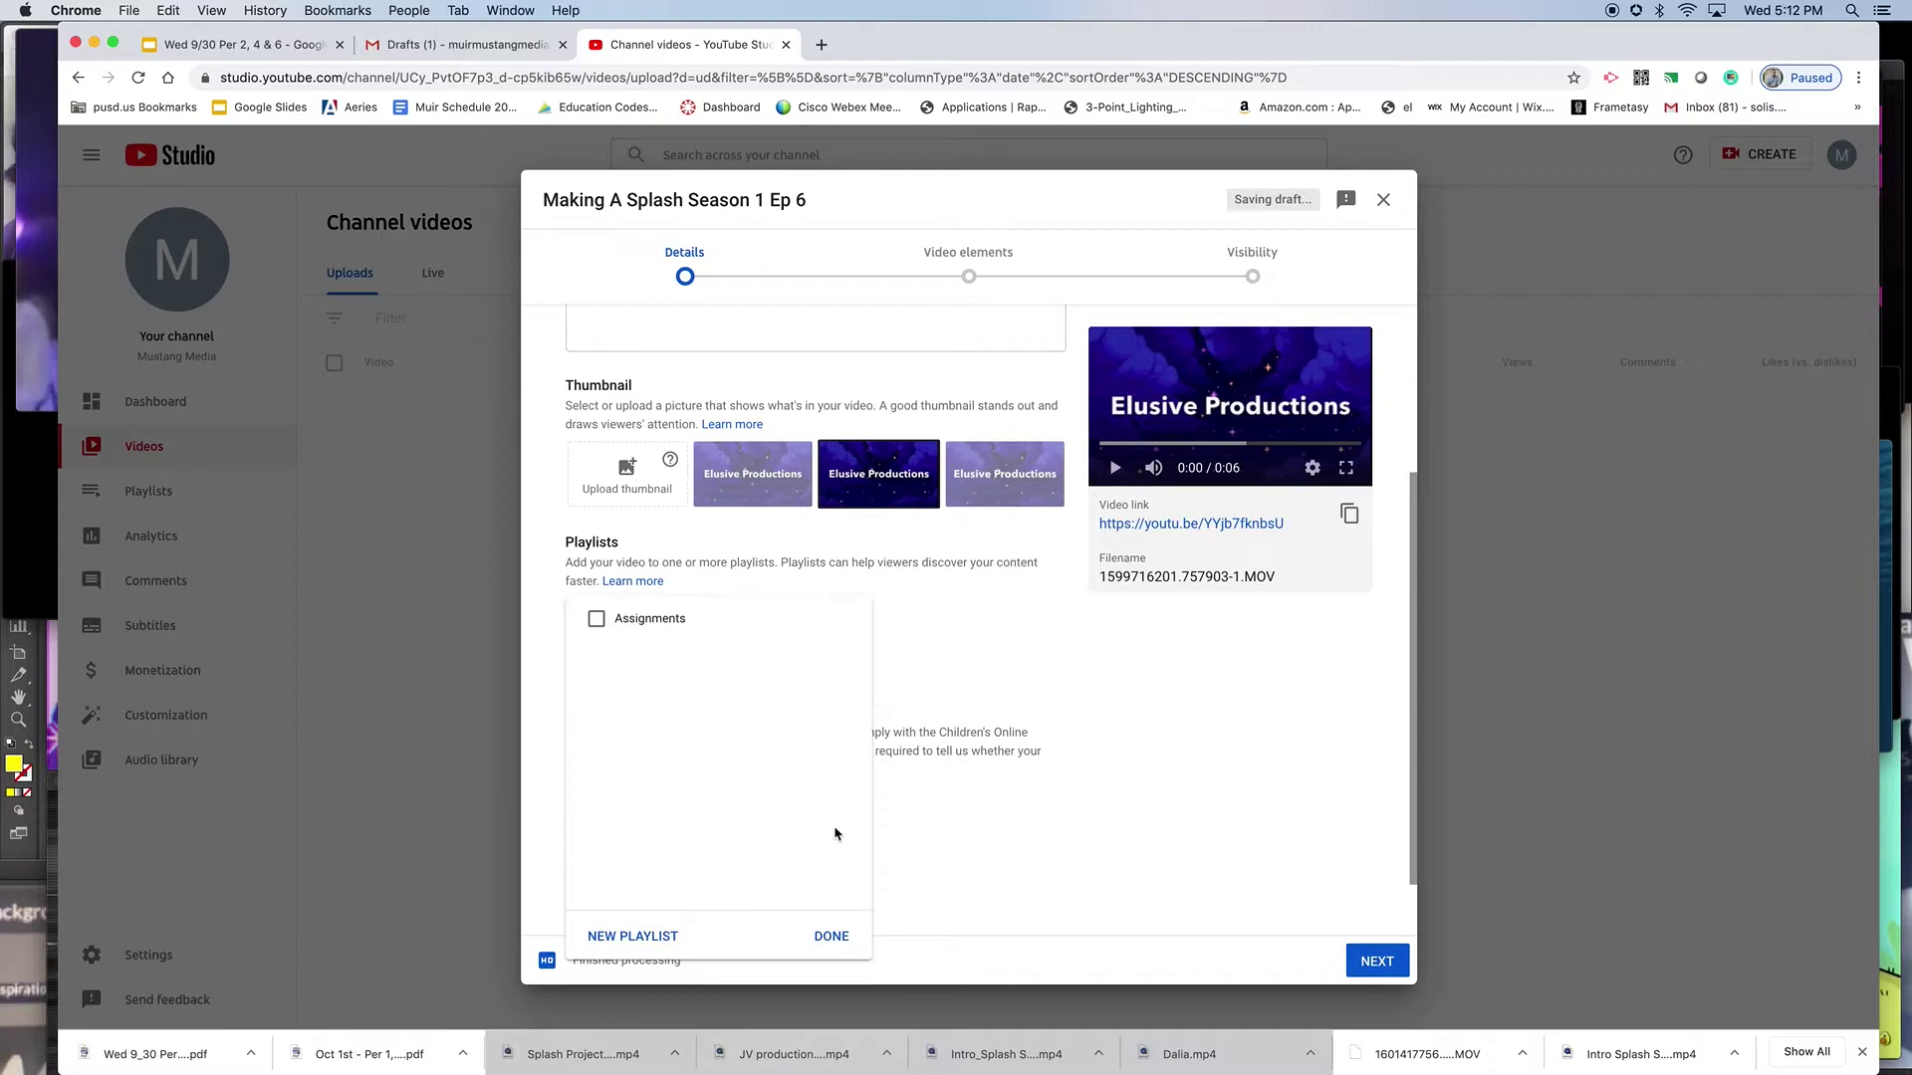
Step: Add the video to the Assignments playlist and mark it as made for kids
{"action": "left_click", "coordinate": [640, 622]}
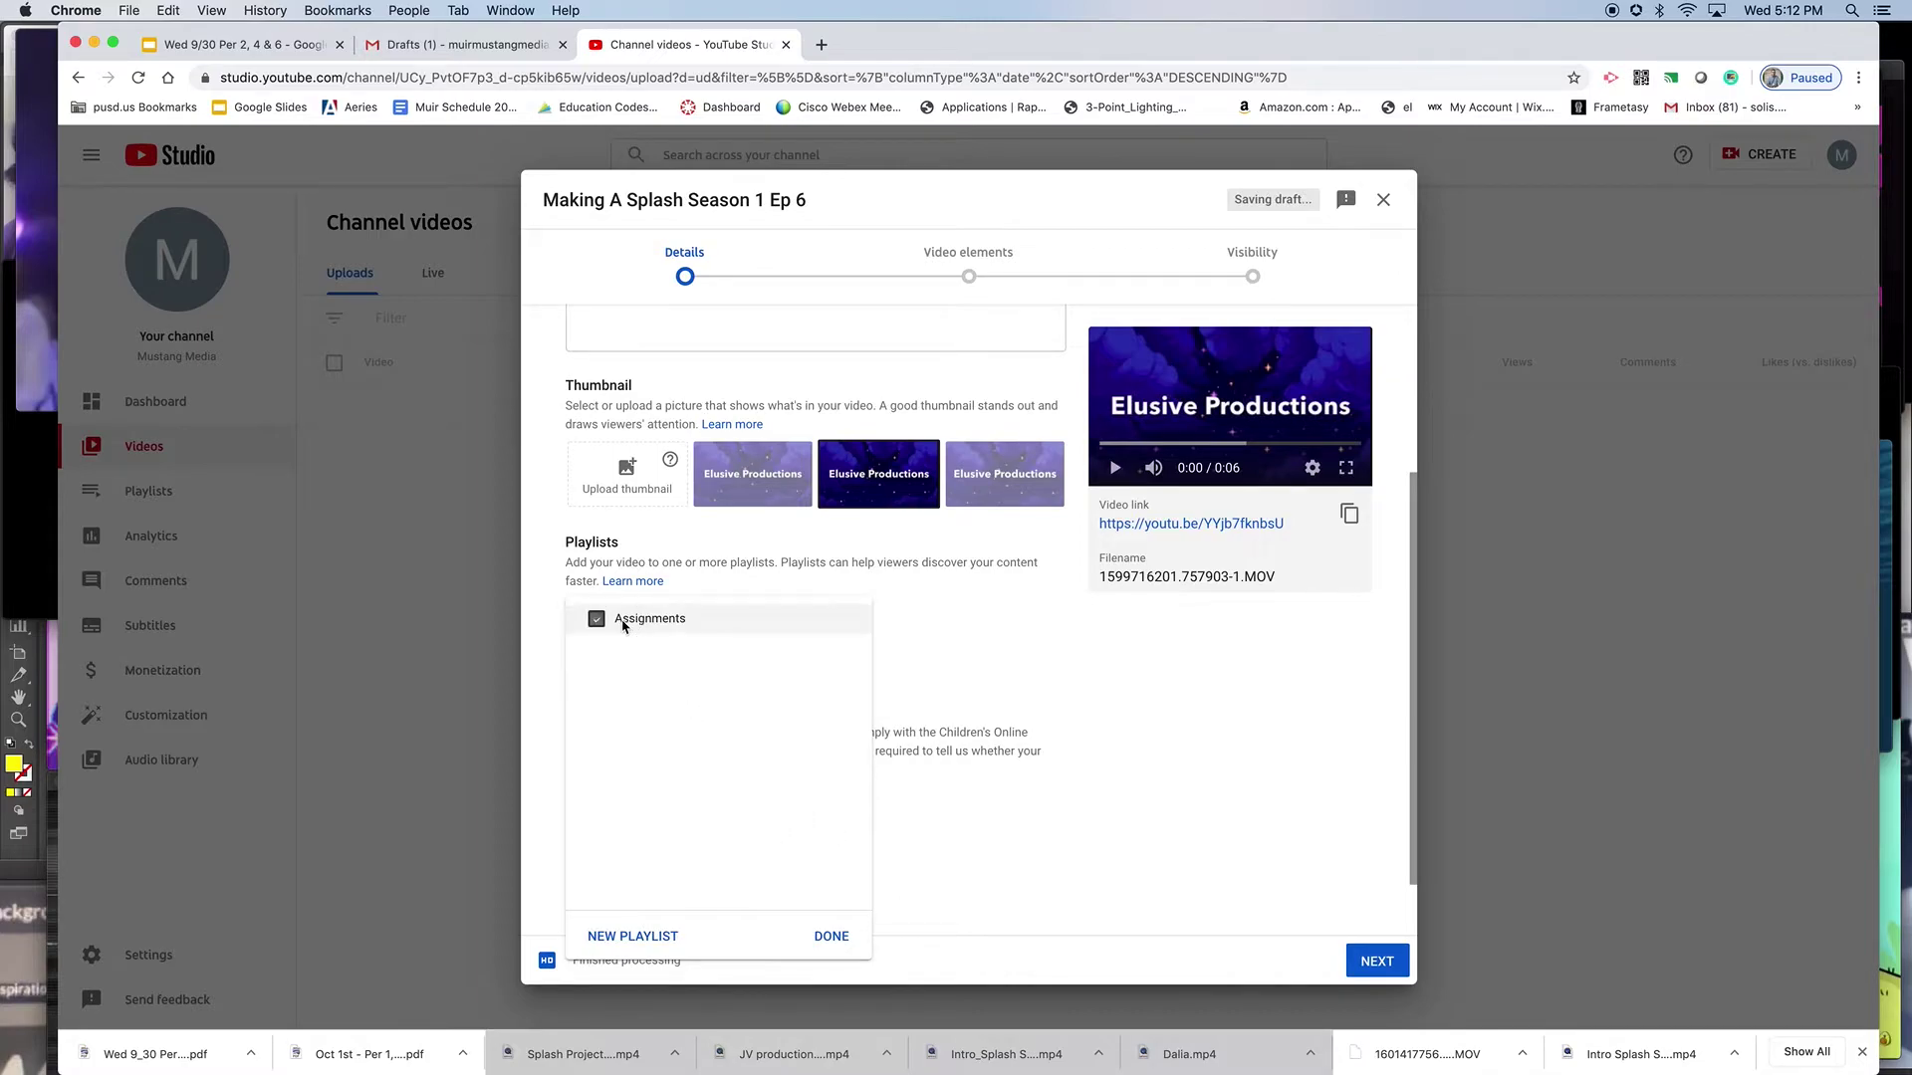
{"action": "left_click", "coordinate": [836, 941]}
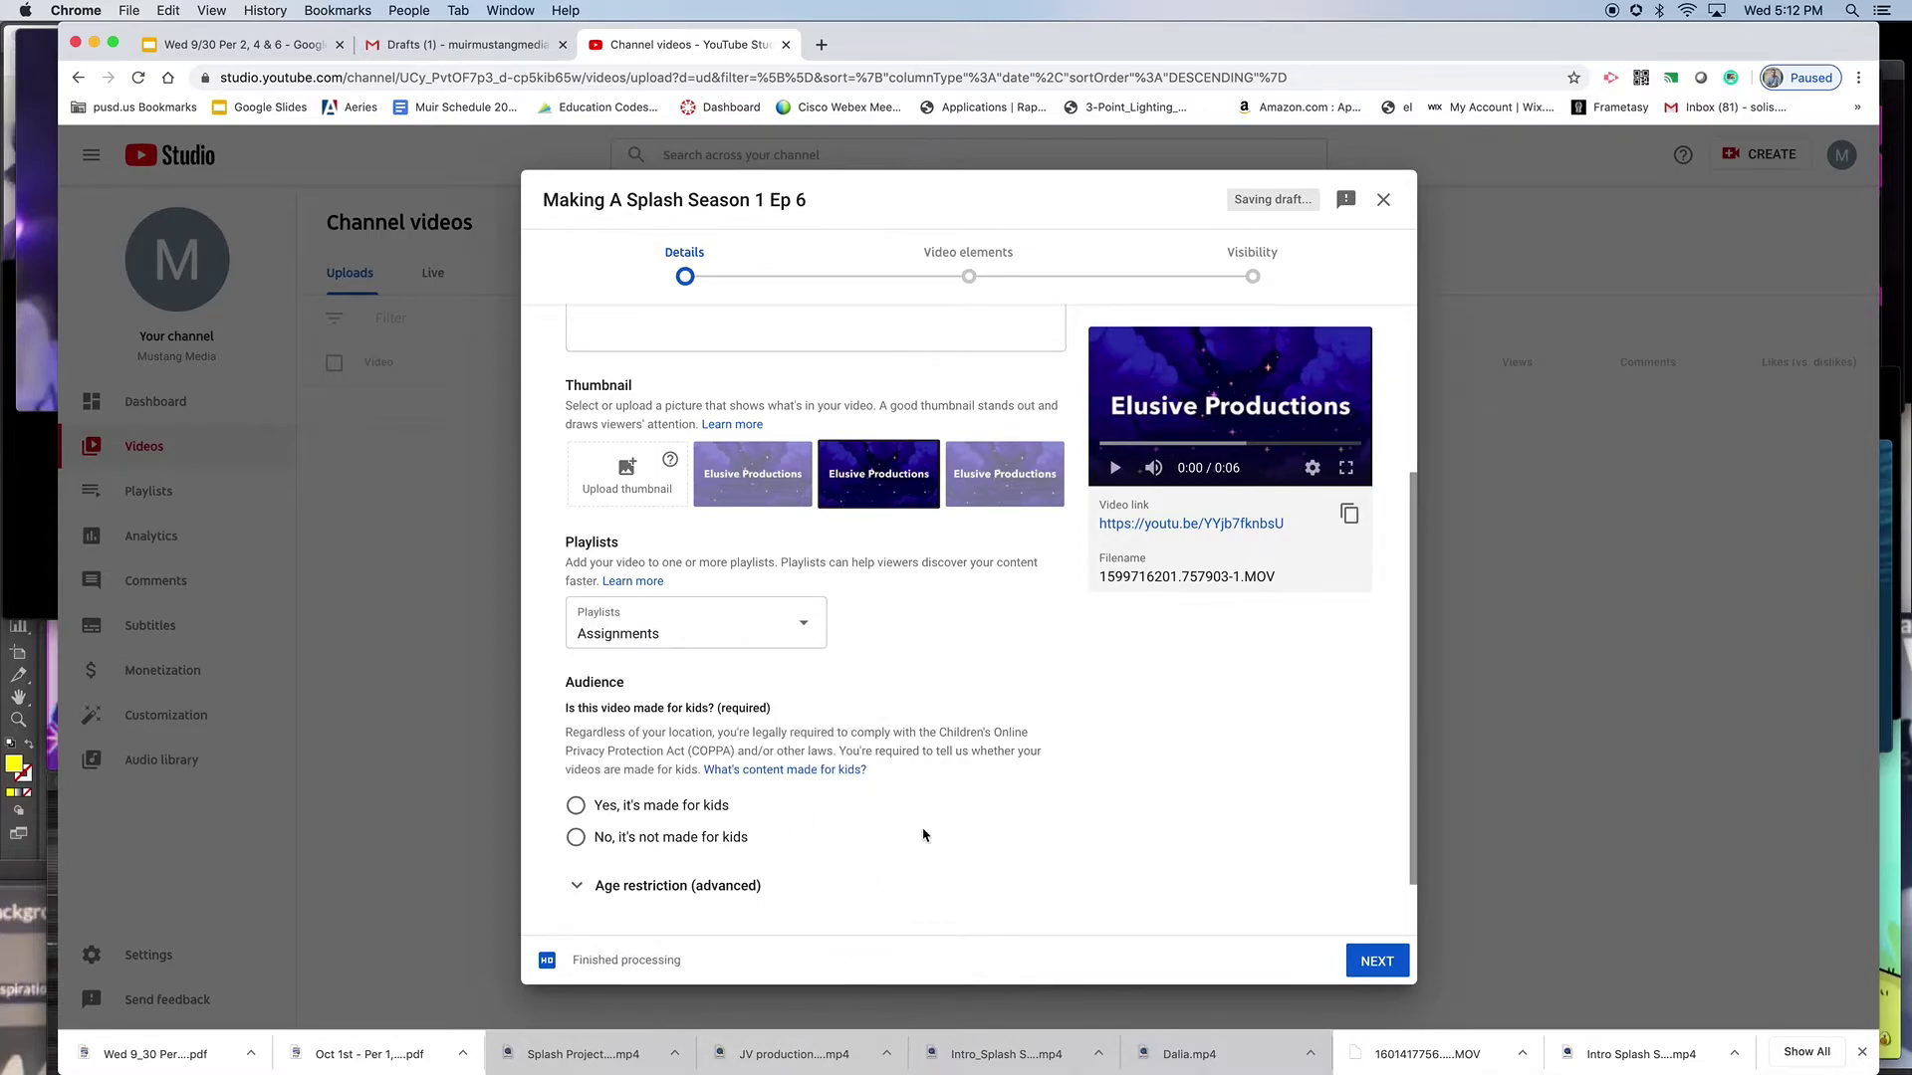
{"action": "left_click", "coordinate": [634, 814]}
Step: Expand the additional video details and add the tags "splash screen", "intro screen", "vanity plate" and "wevideo"
{"action": "scroll", "coordinate": [972, 846], "scroll_direction": "down", "scroll_amount": 3}
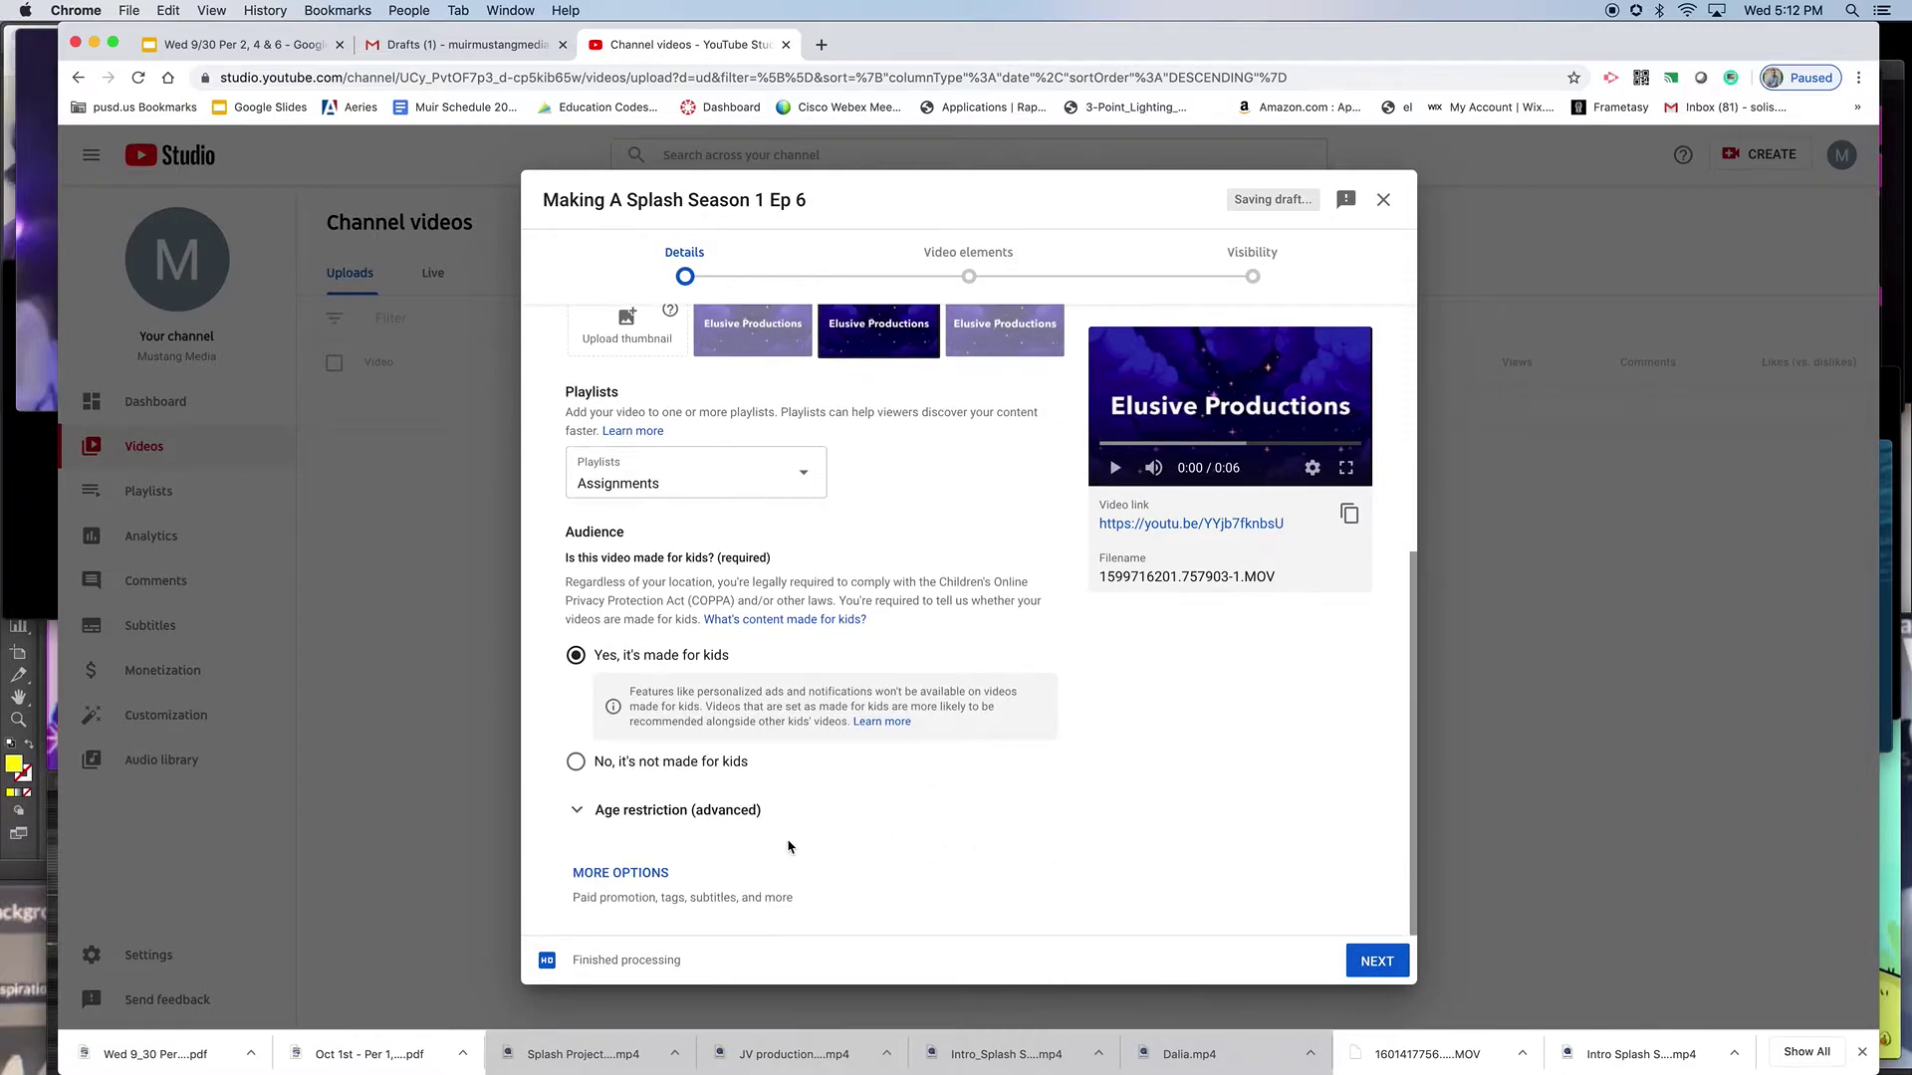
{"action": "left_click", "coordinate": [631, 873]}
{"action": "scroll", "coordinate": [726, 874], "scroll_direction": "down", "scroll_amount": 5}
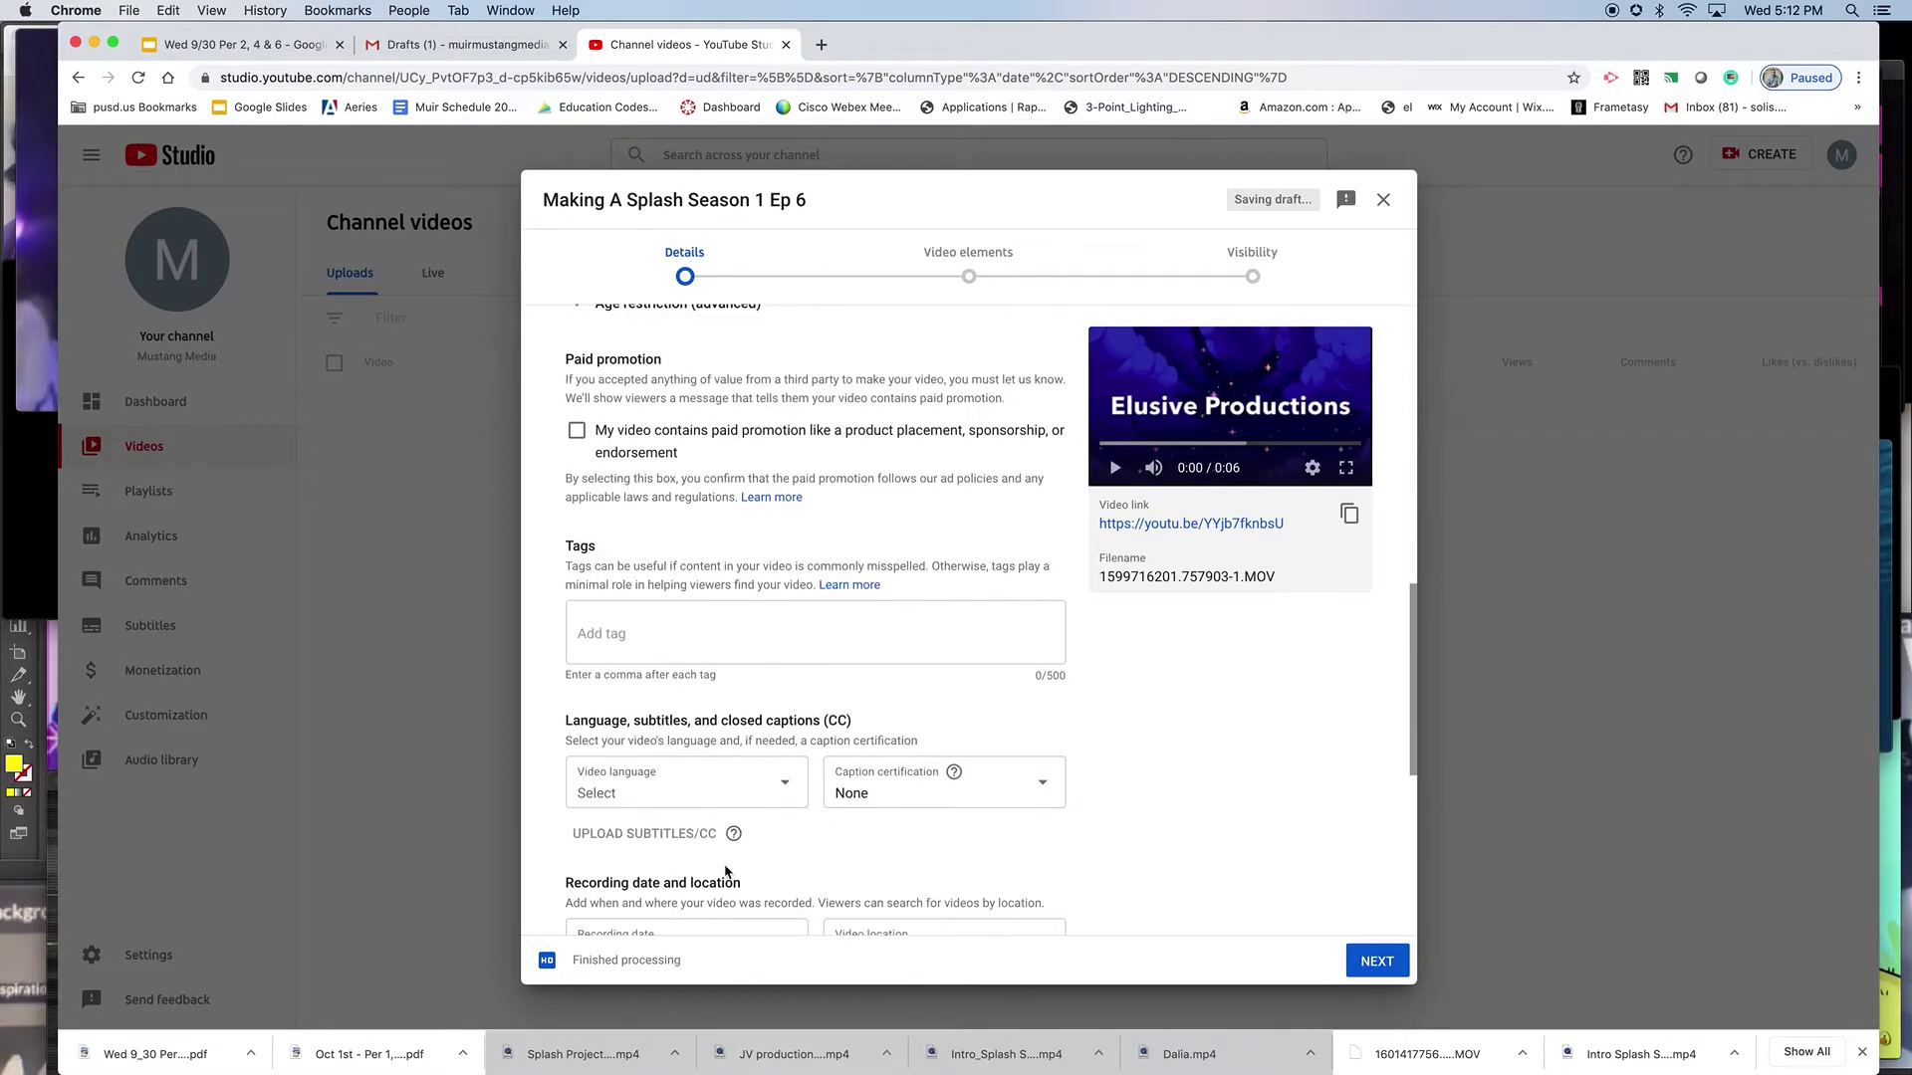
{"action": "left_click", "coordinate": [648, 642]}
{"action": "type", "text": "splash "}
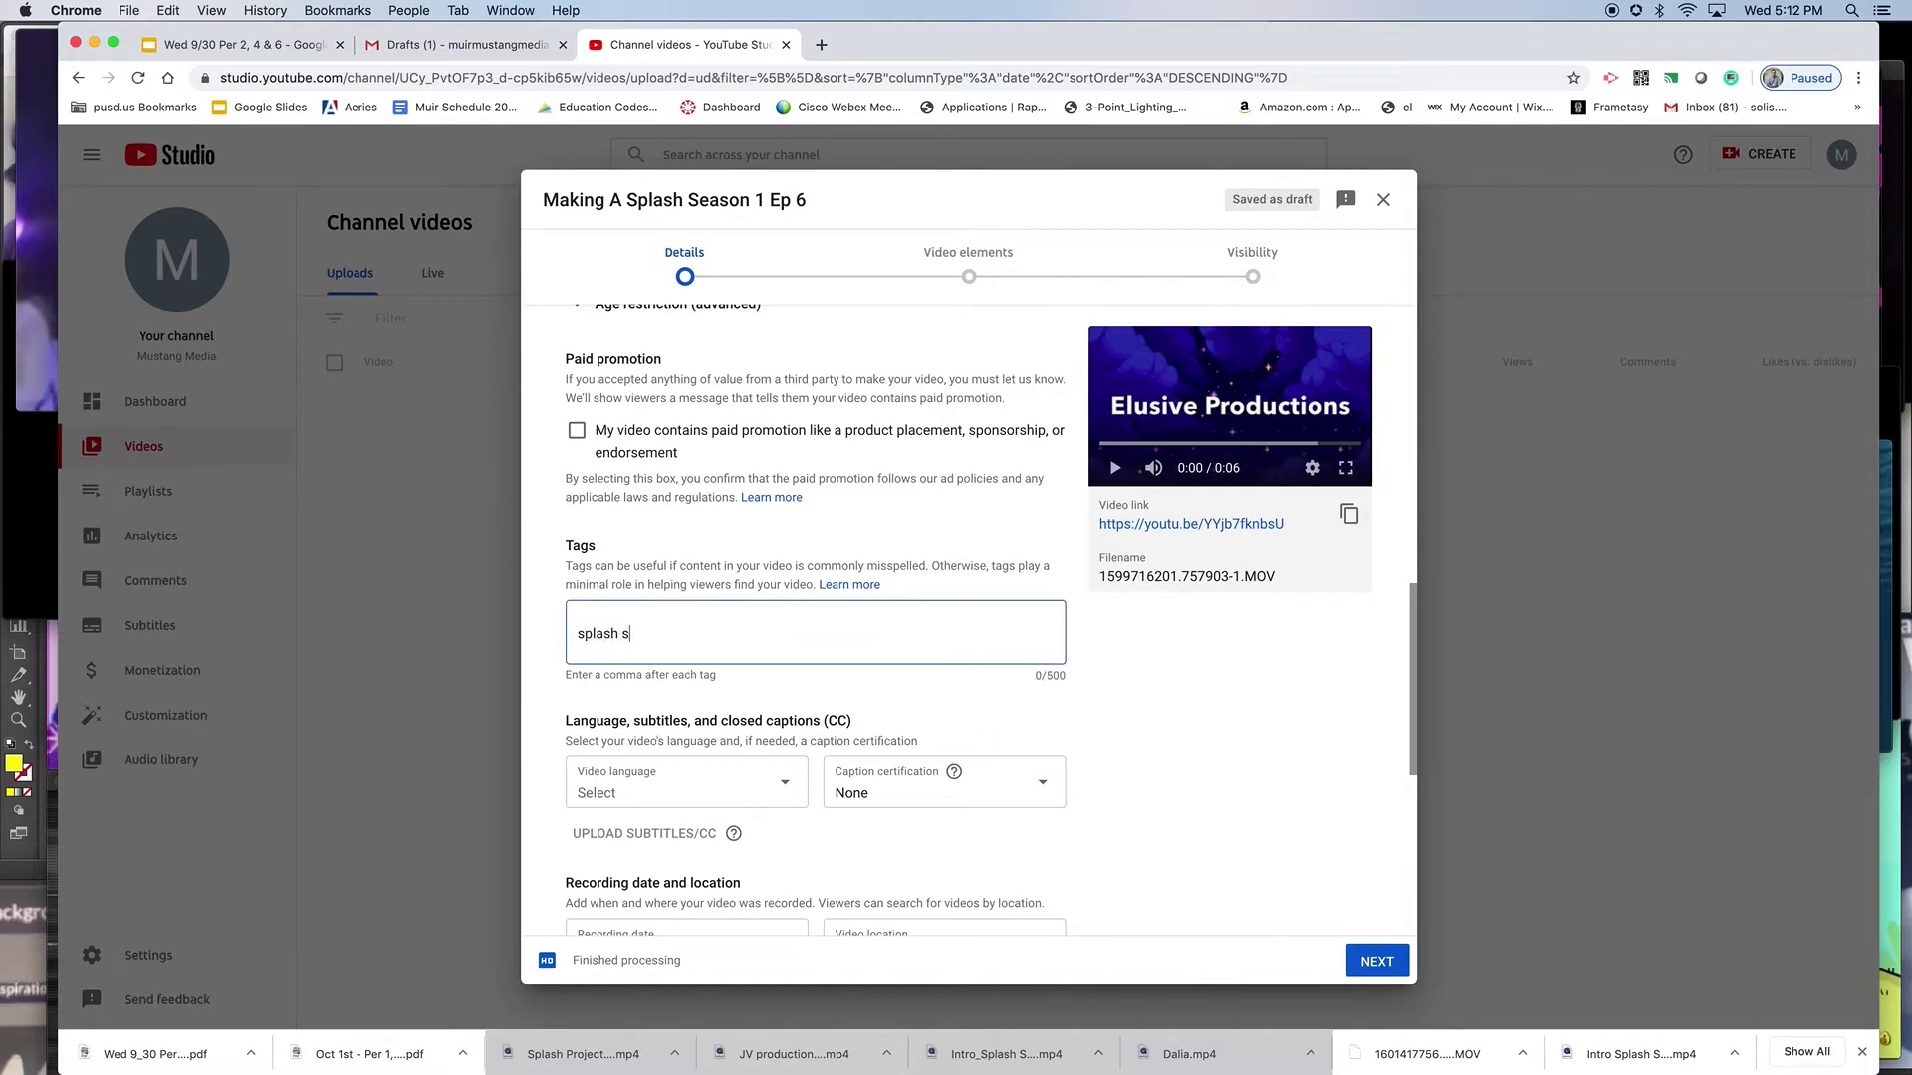
{"action": "type", "text": "screen"}
{"action": "key", "text": "Return"}
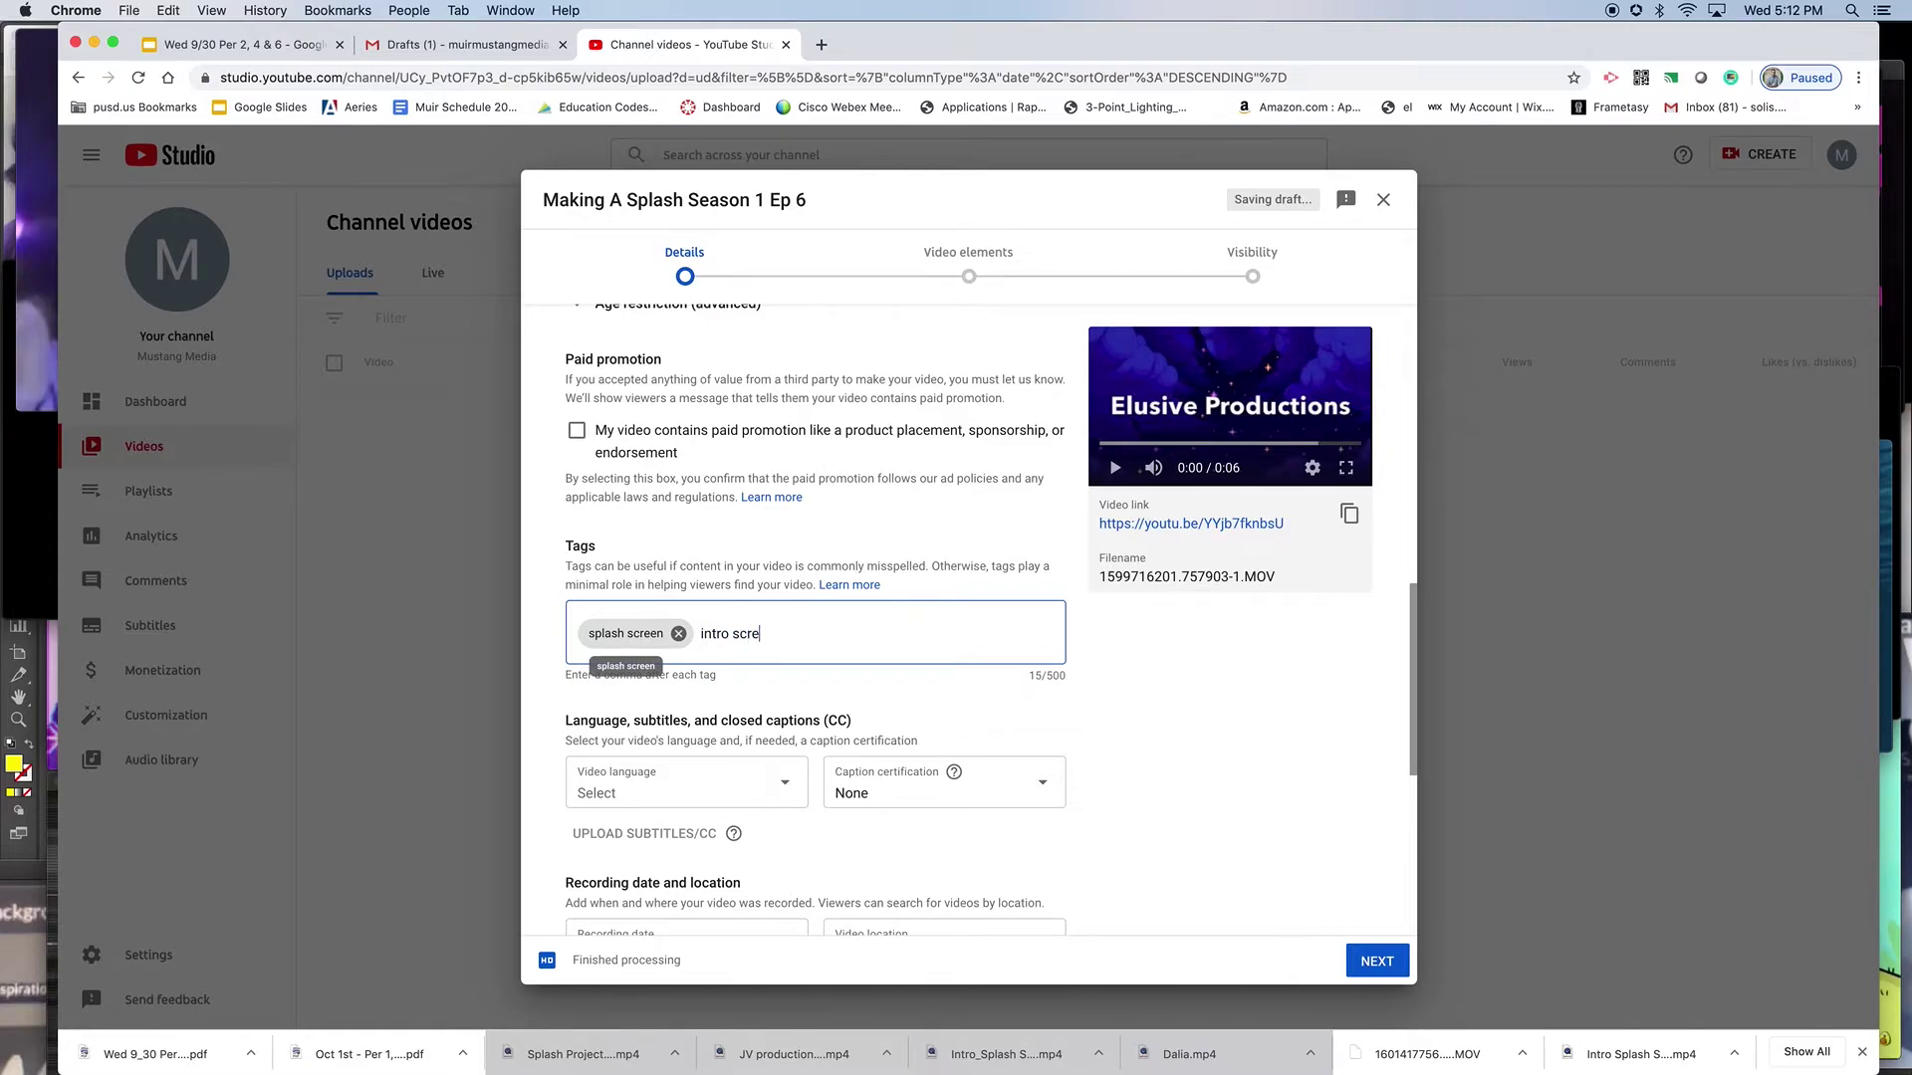
{"action": "type", "text": "intro screen"}
{"action": "key", "text": "Return"}
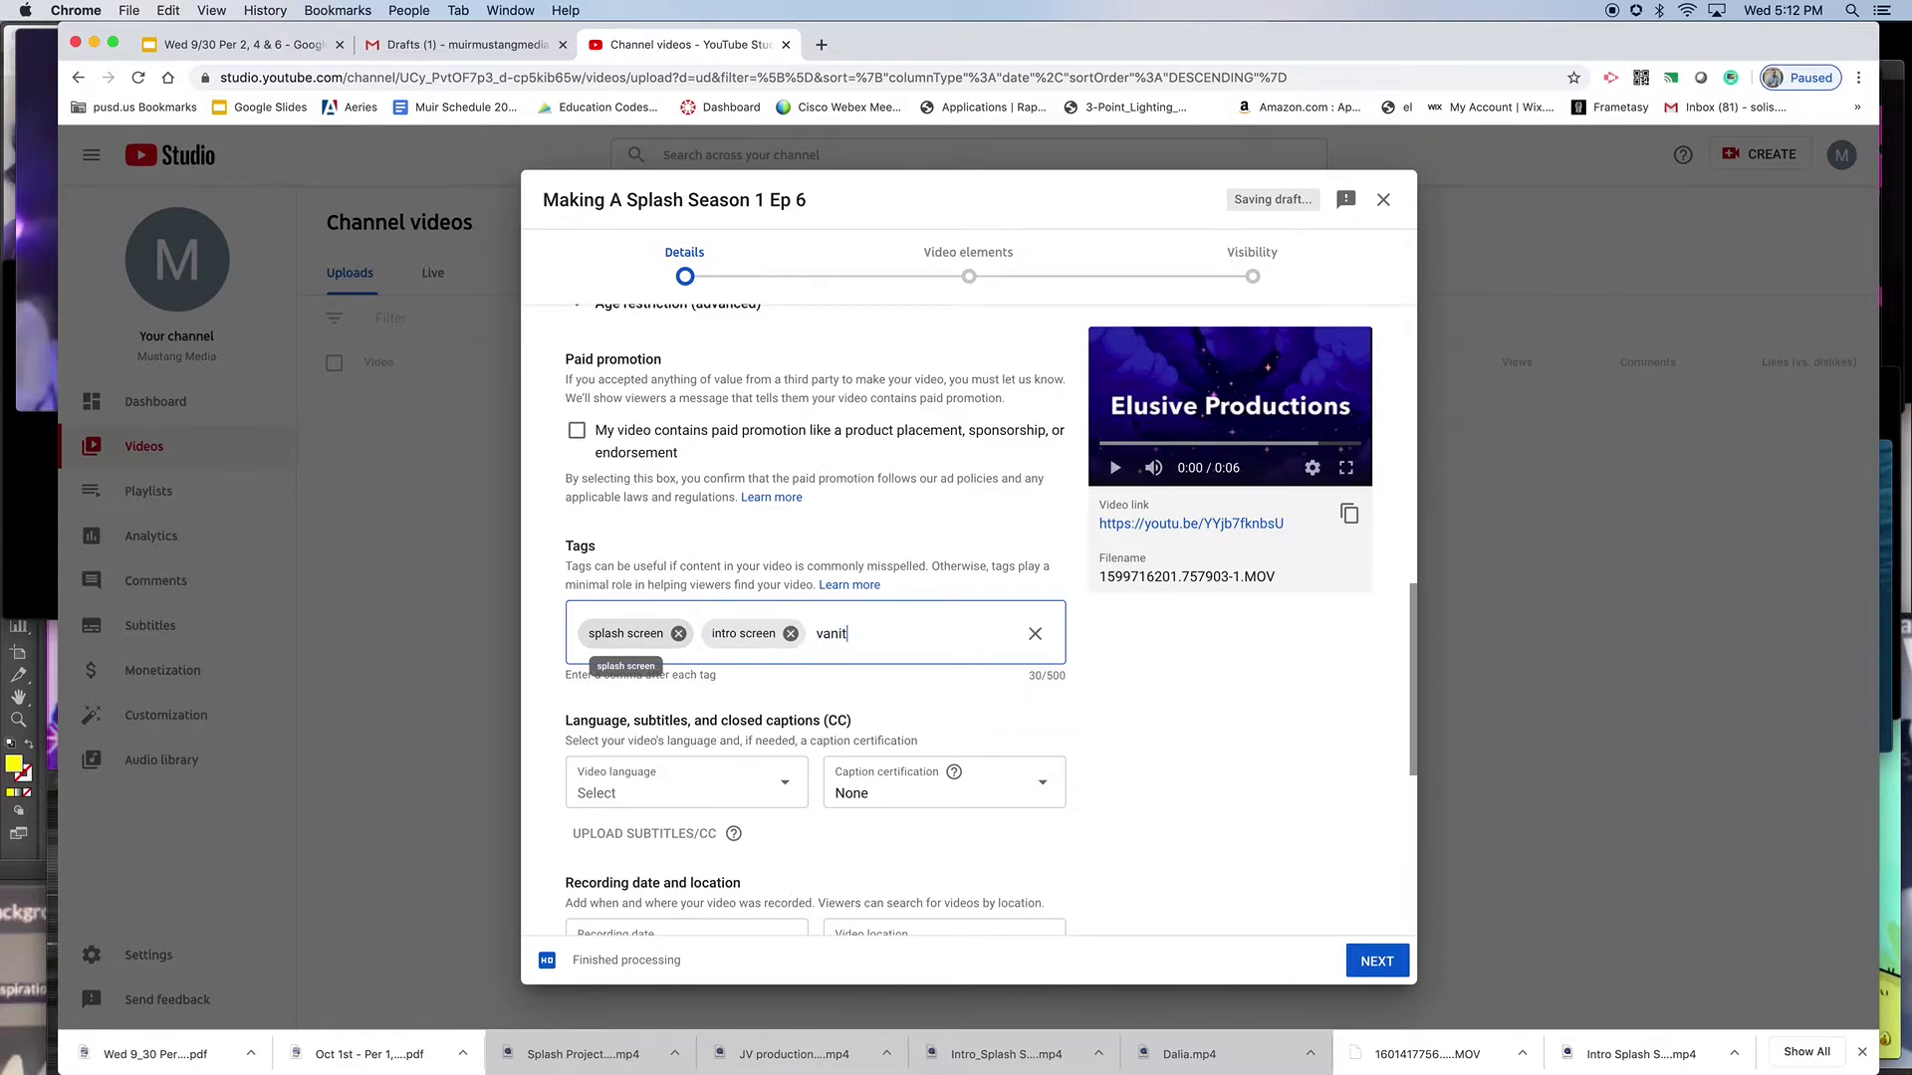
{"action": "key", "text": "Return"}
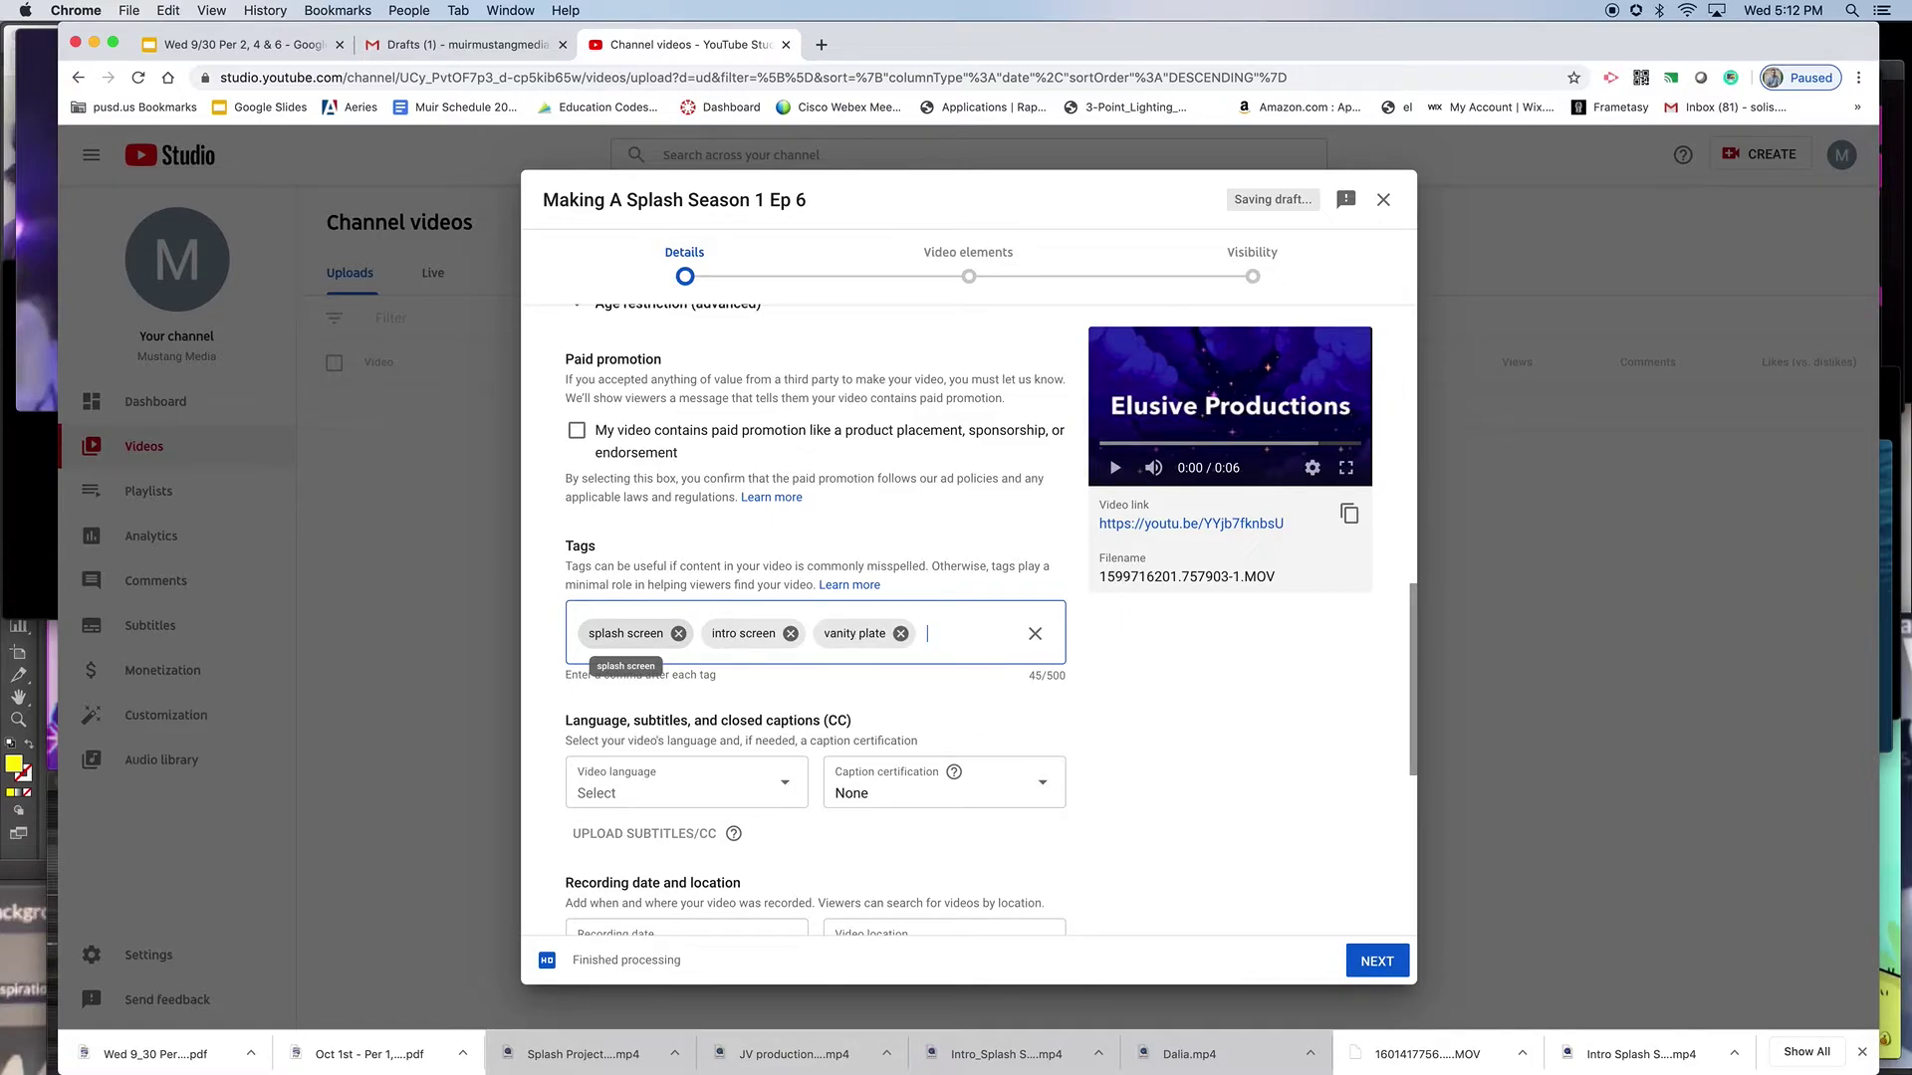
{"action": "type", "text": "wevideo"}
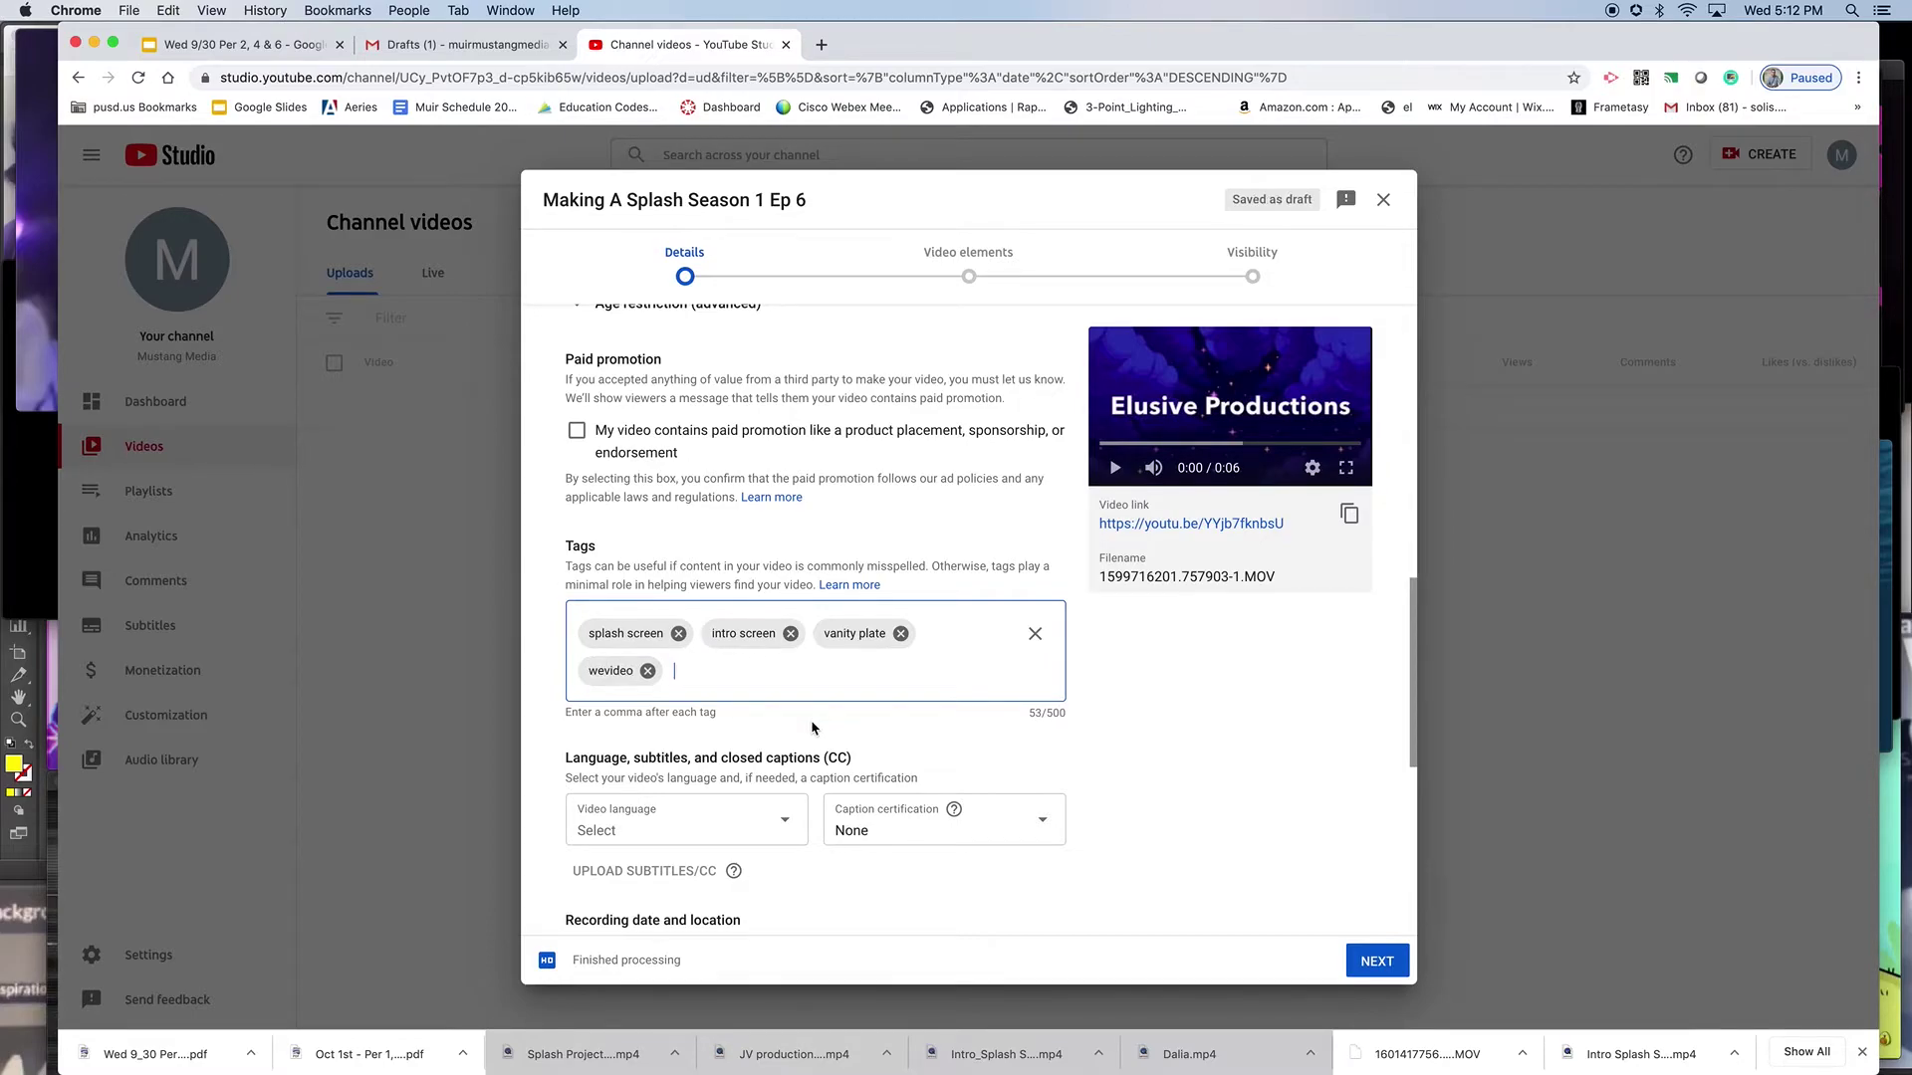
Step: Set the video language to English (United States)
{"action": "left_click", "coordinate": [785, 820]}
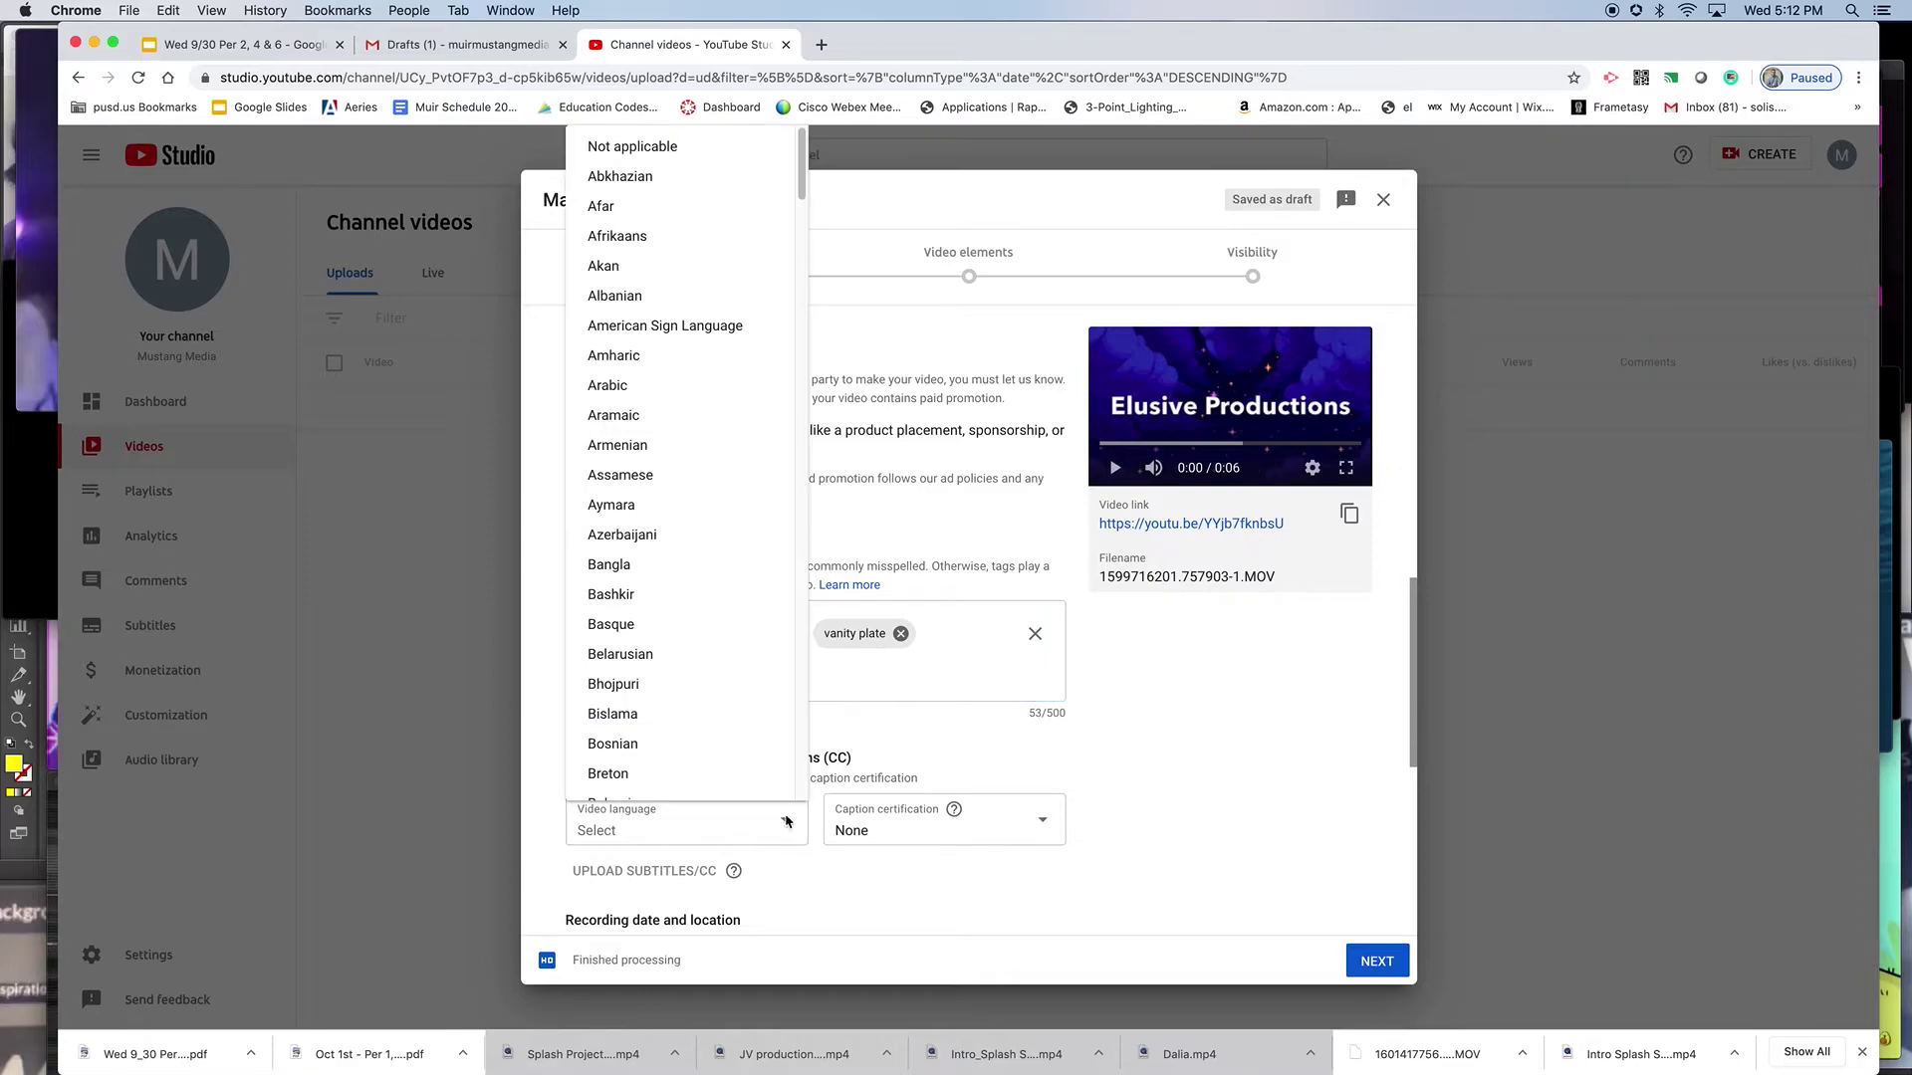
{"action": "left_click_drag", "start_coordinate": [800, 172], "coordinate": [775, 278]}
{"action": "left_click", "coordinate": [706, 574]}
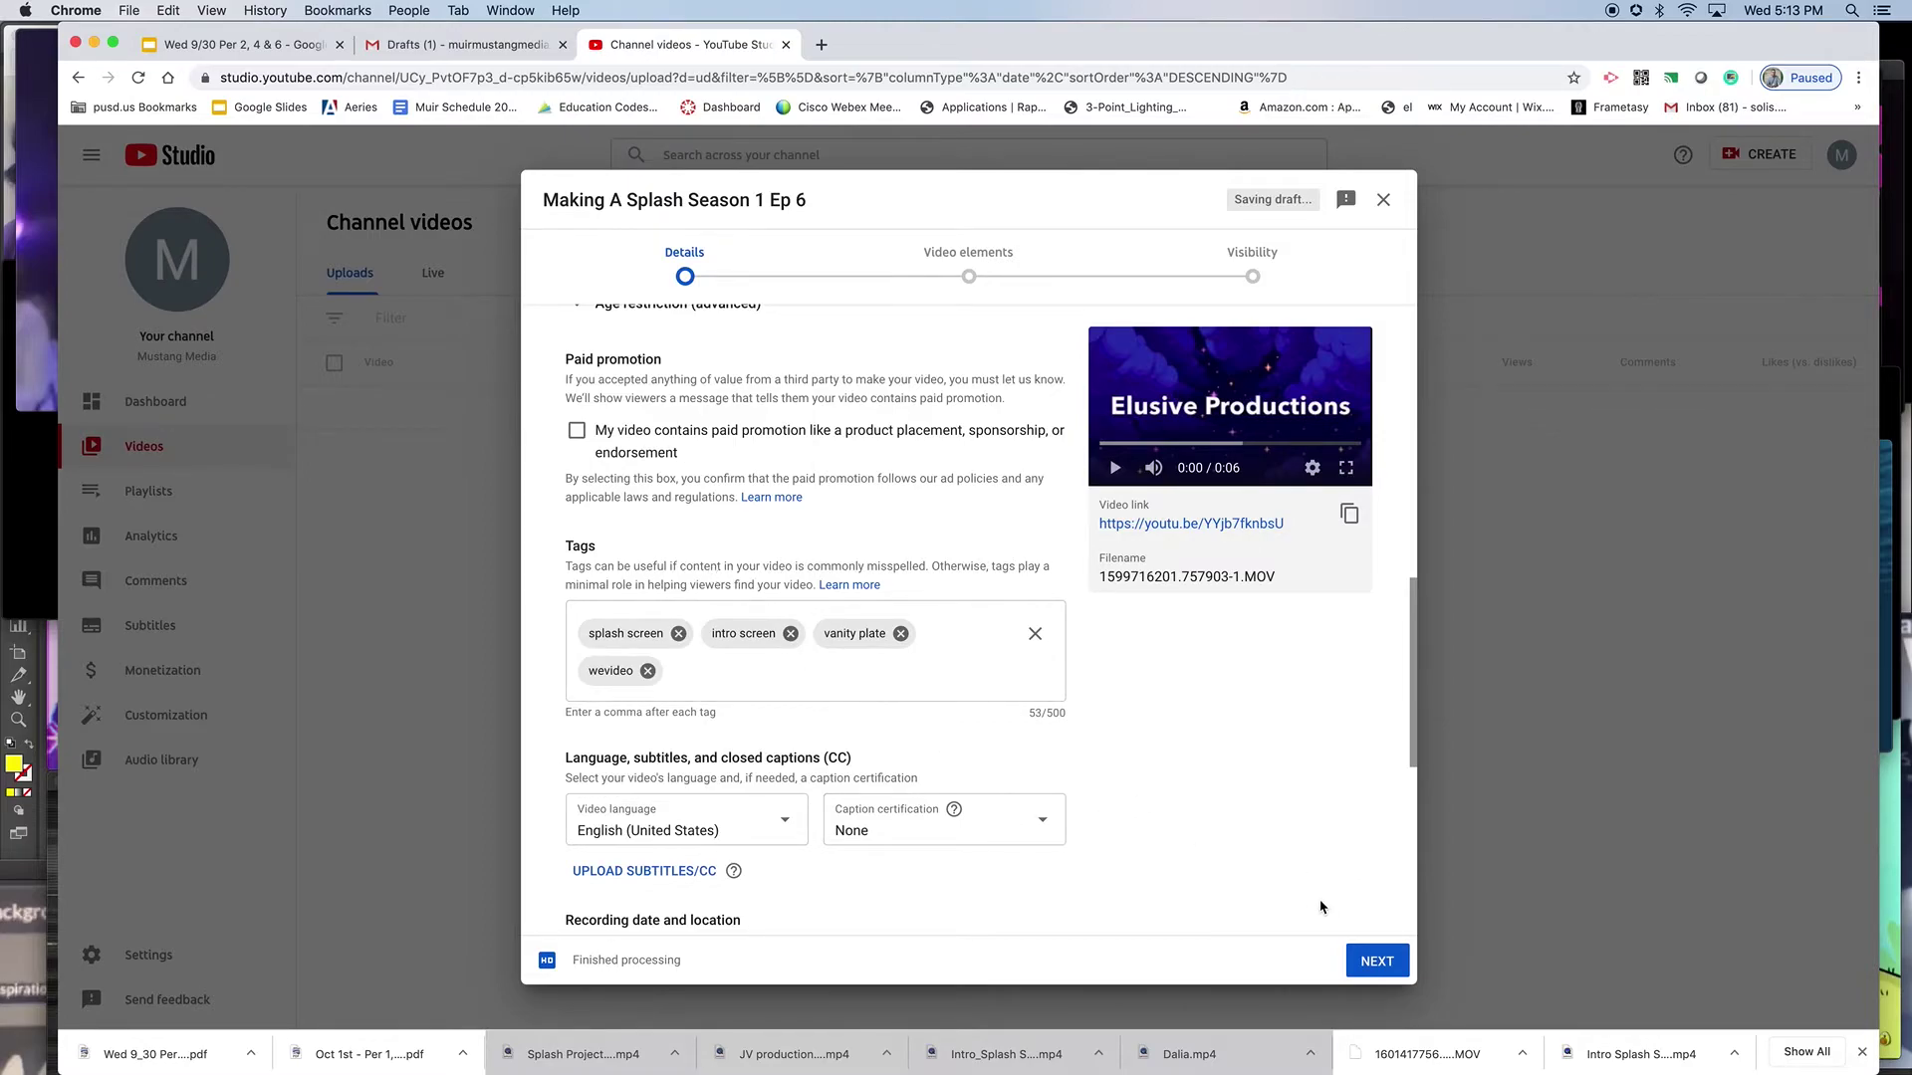
Step: Skip the video elements, set the visibility to Public and publish the video
{"action": "left_click", "coordinate": [1377, 962]}
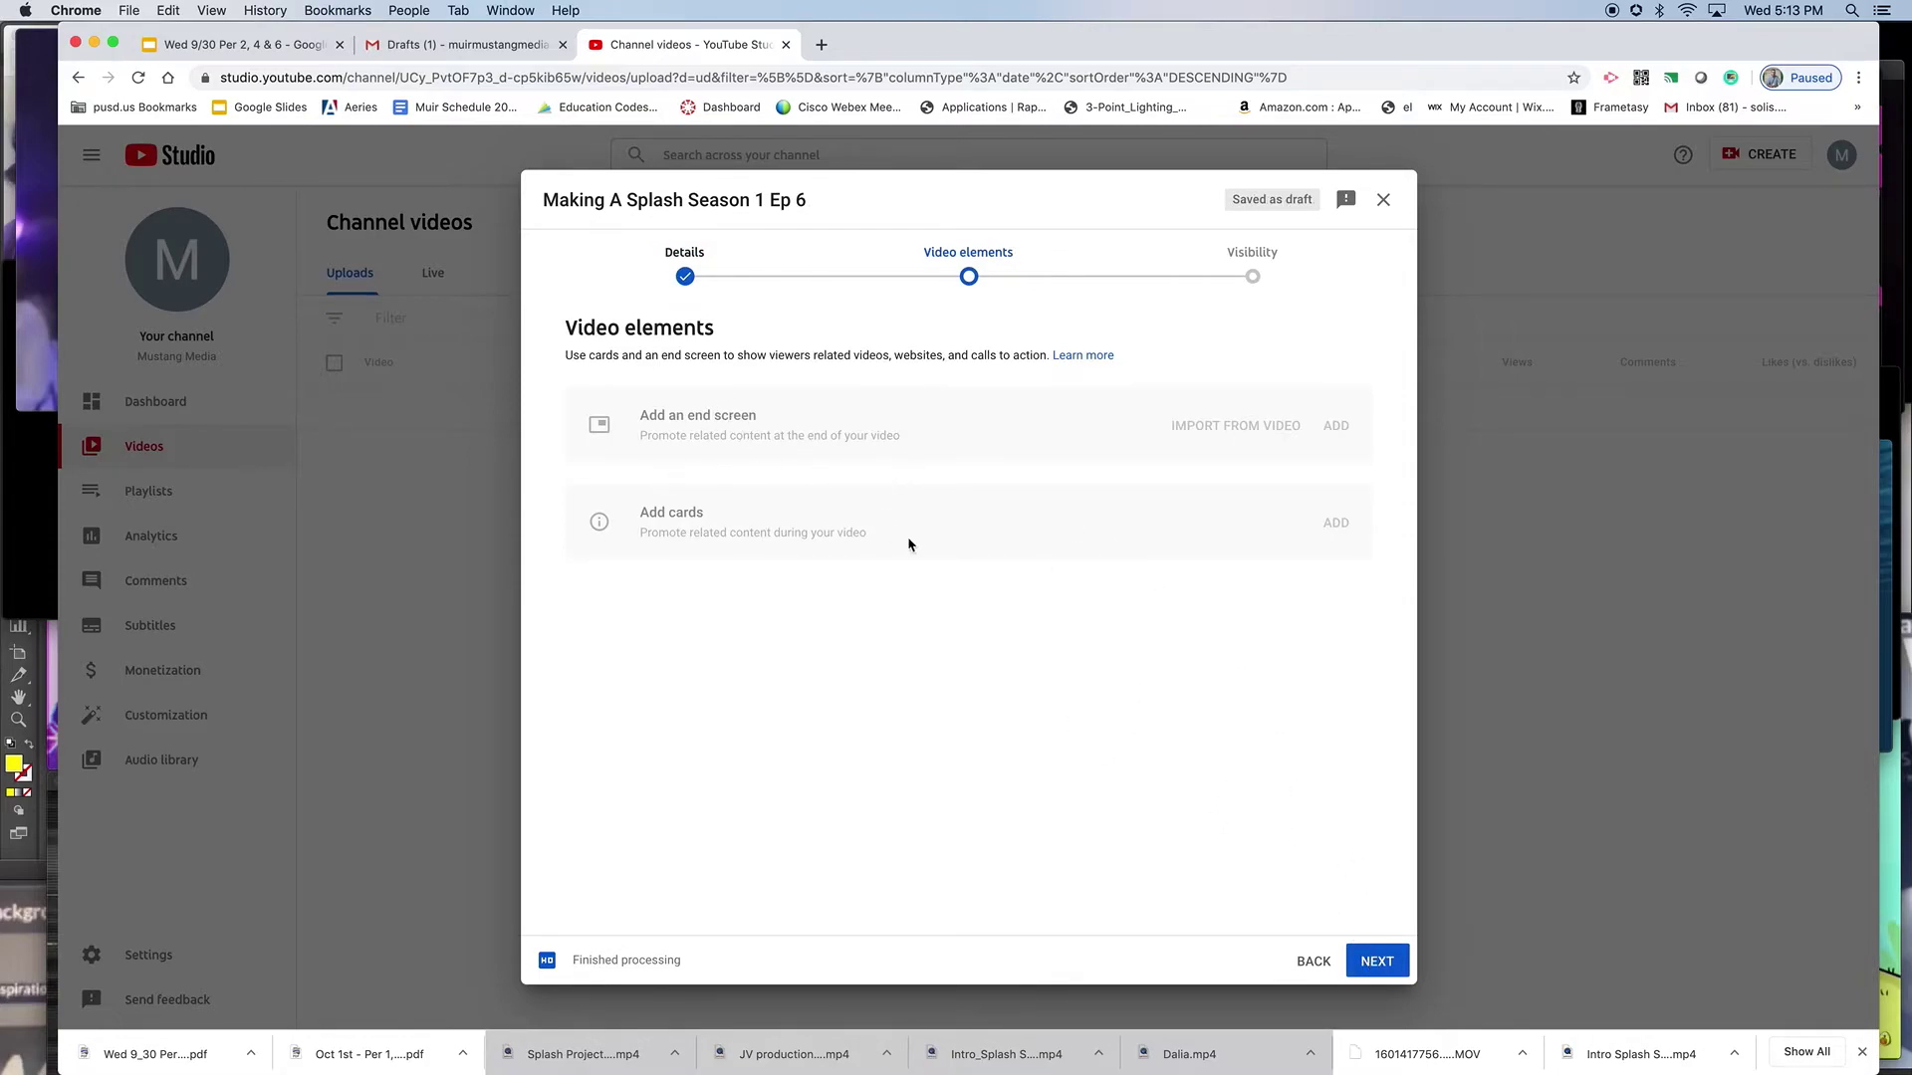
{"action": "left_click", "coordinate": [1371, 962]}
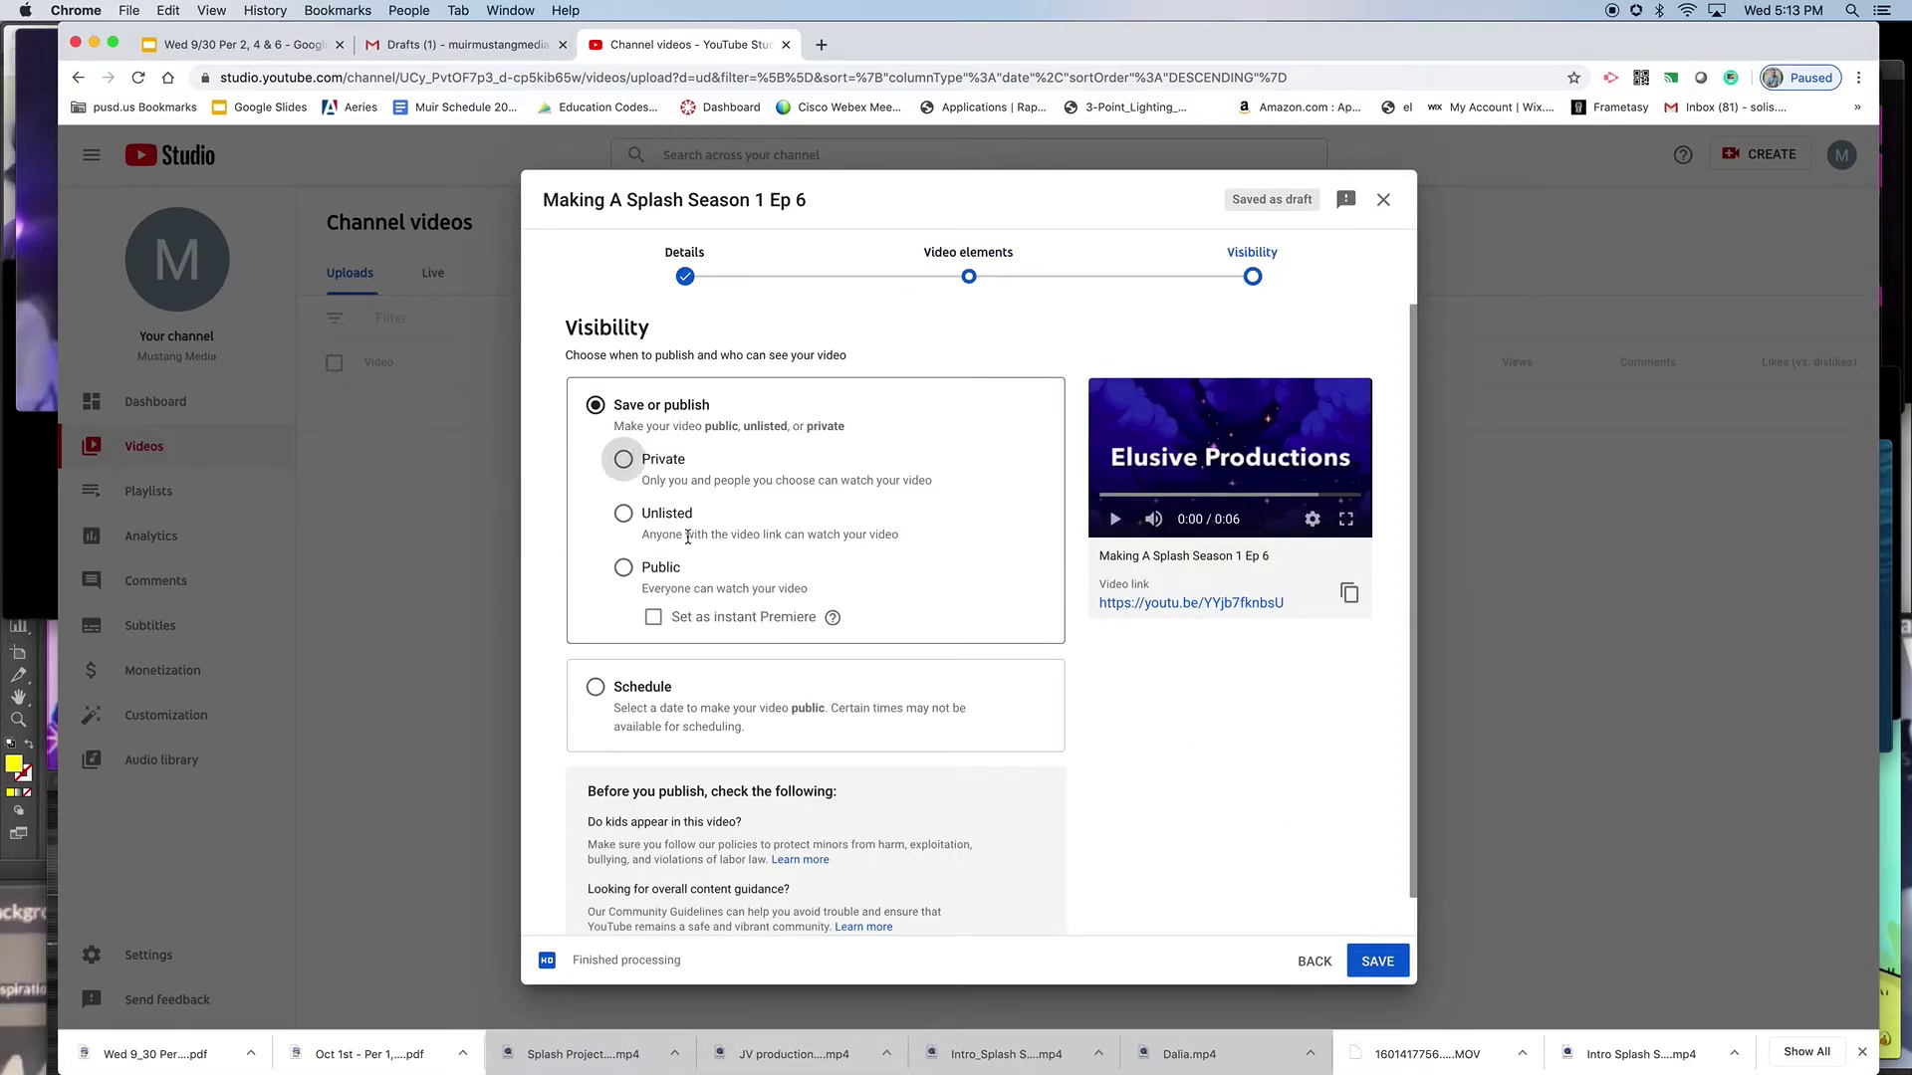
{"action": "left_click", "coordinate": [653, 577]}
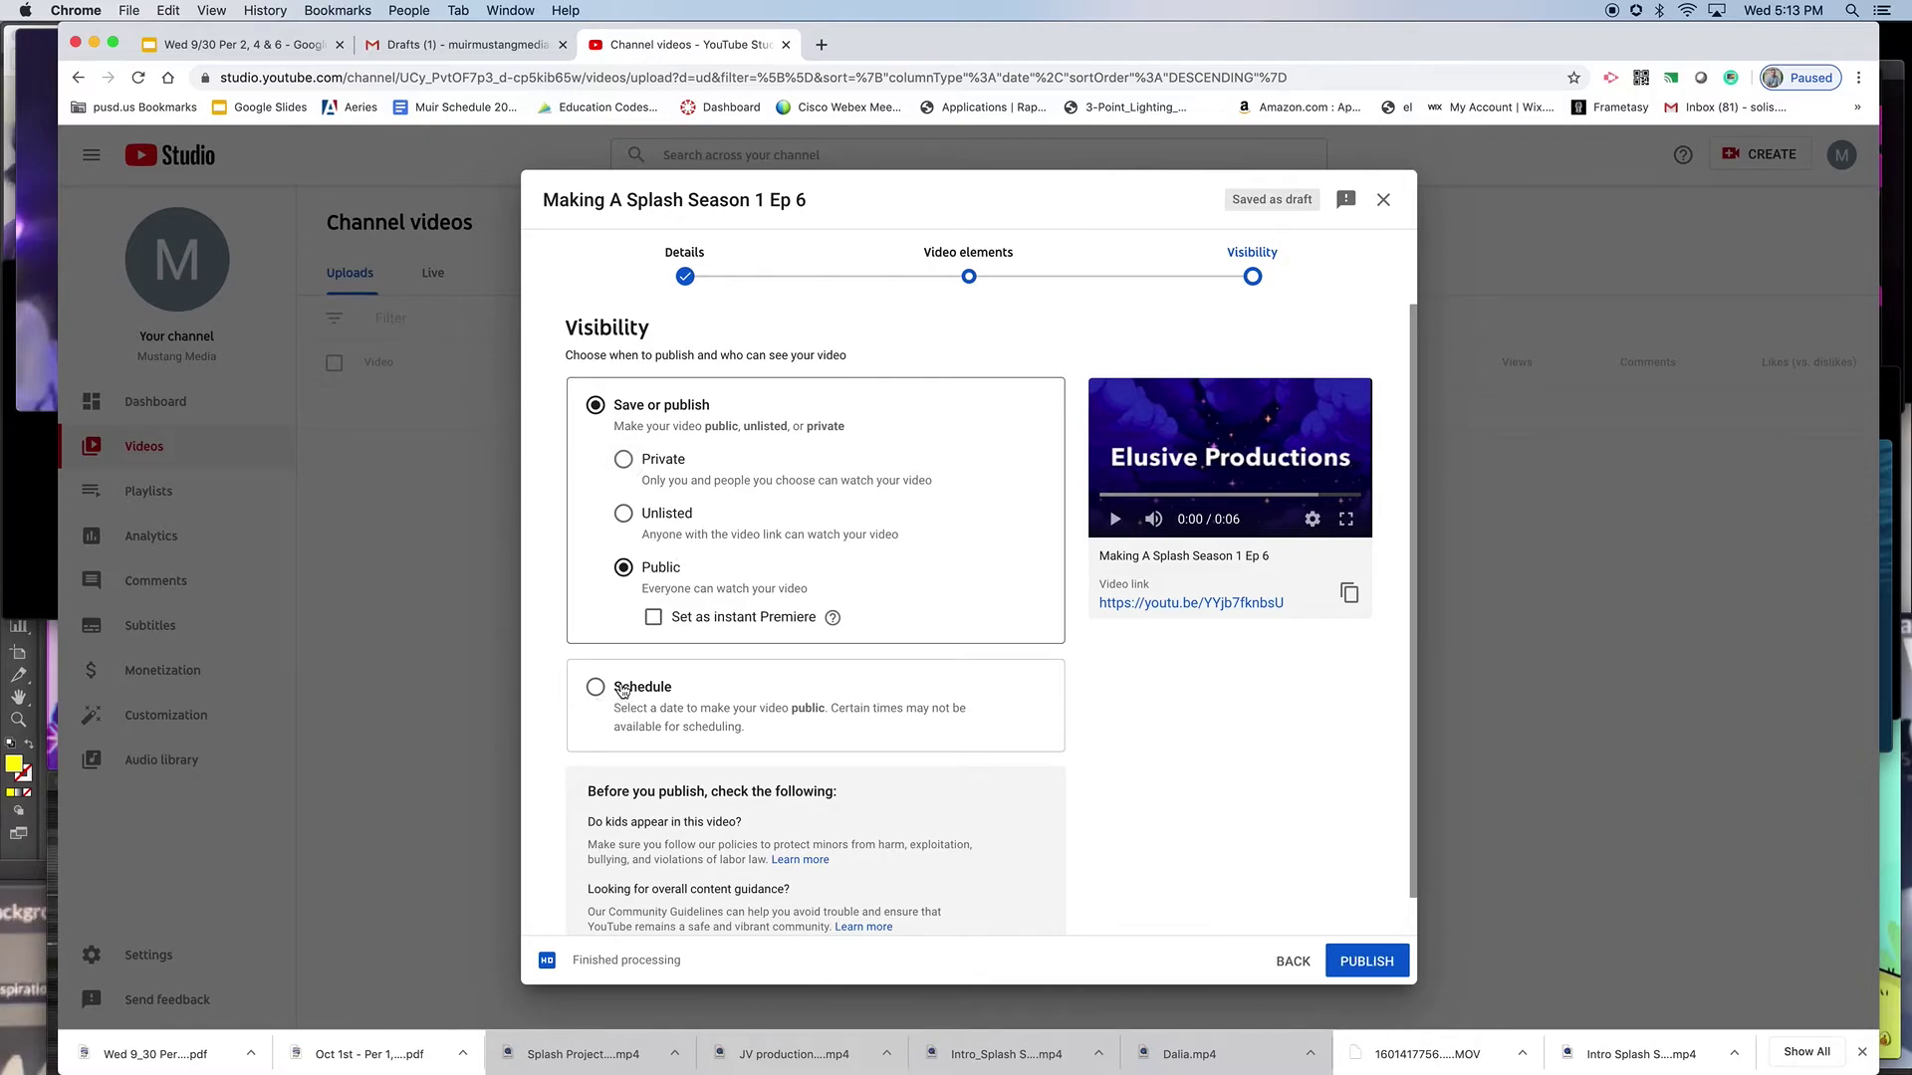
{"action": "scroll", "coordinate": [1048, 777], "scroll_direction": "down", "scroll_amount": 1}
{"action": "scroll", "coordinate": [1048, 777], "scroll_direction": "down", "scroll_amount": 1}
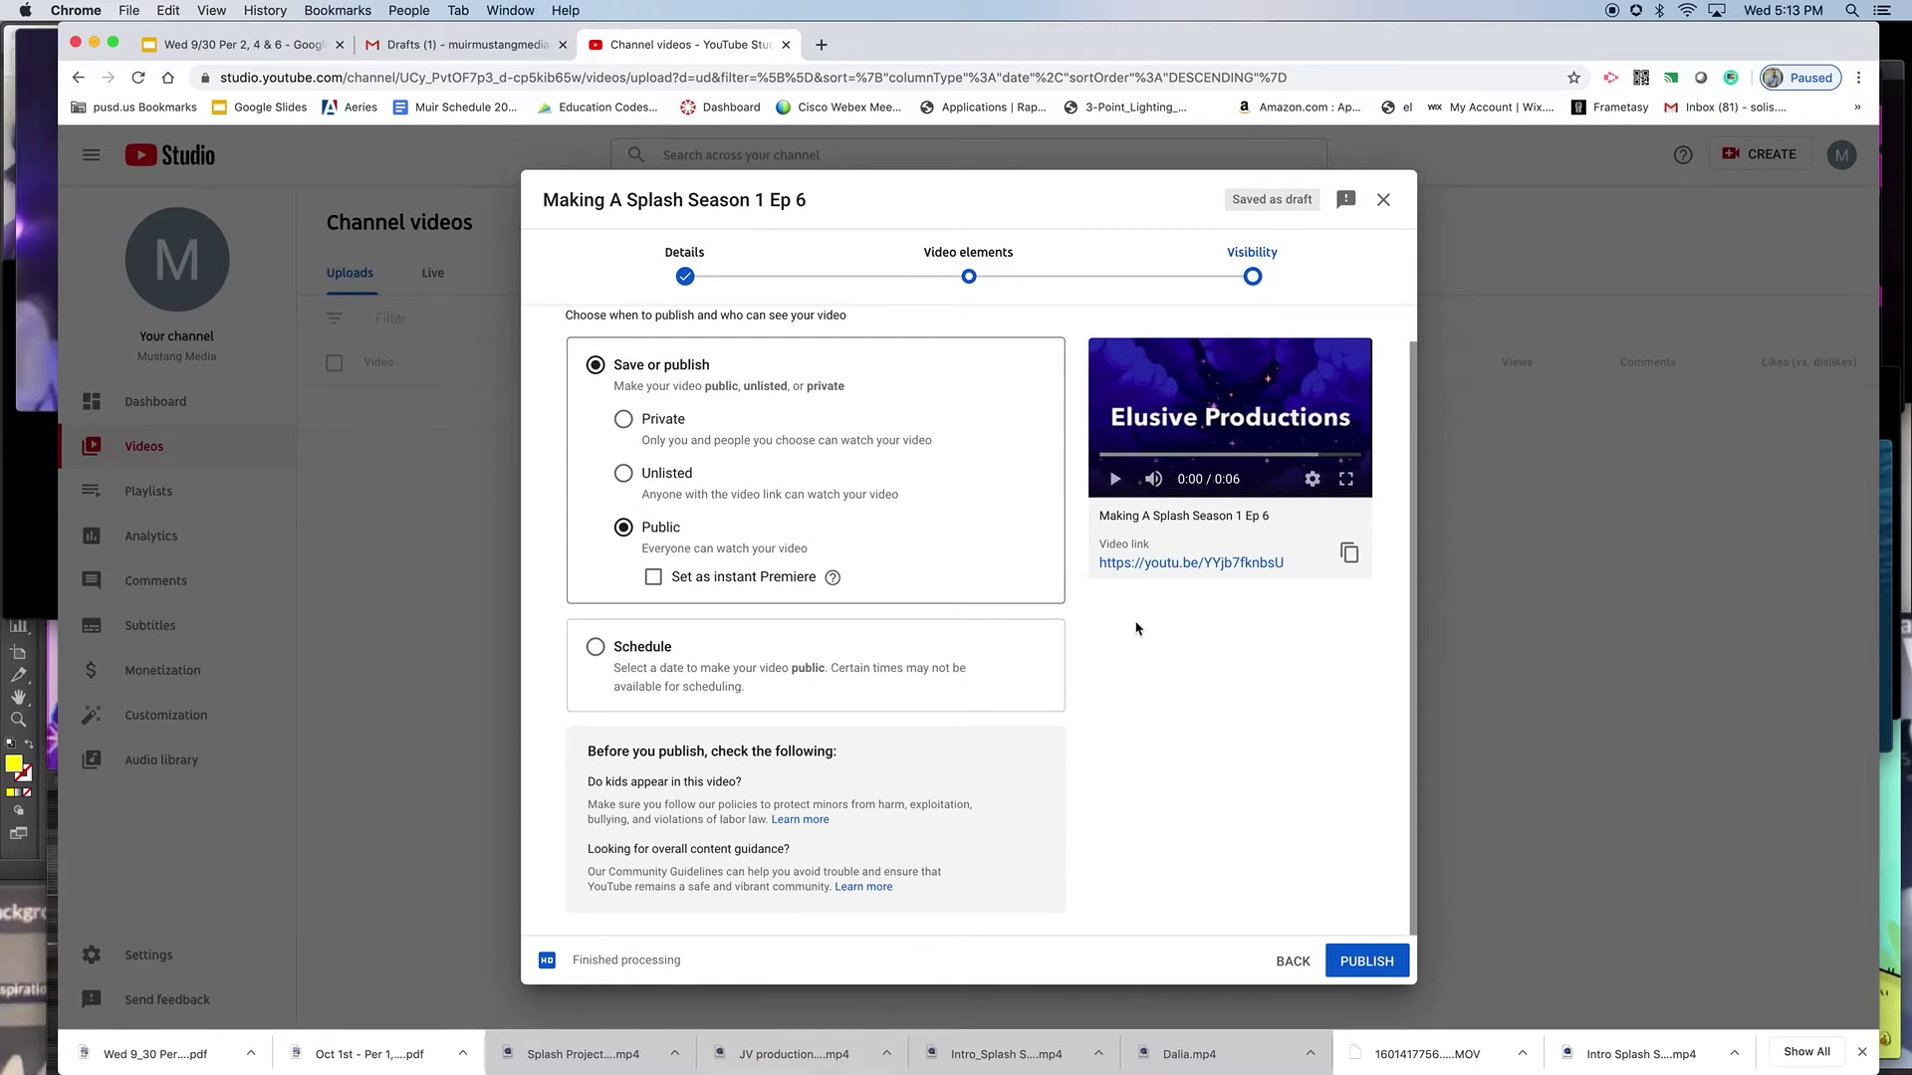
{"action": "left_click", "coordinate": [1363, 963]}
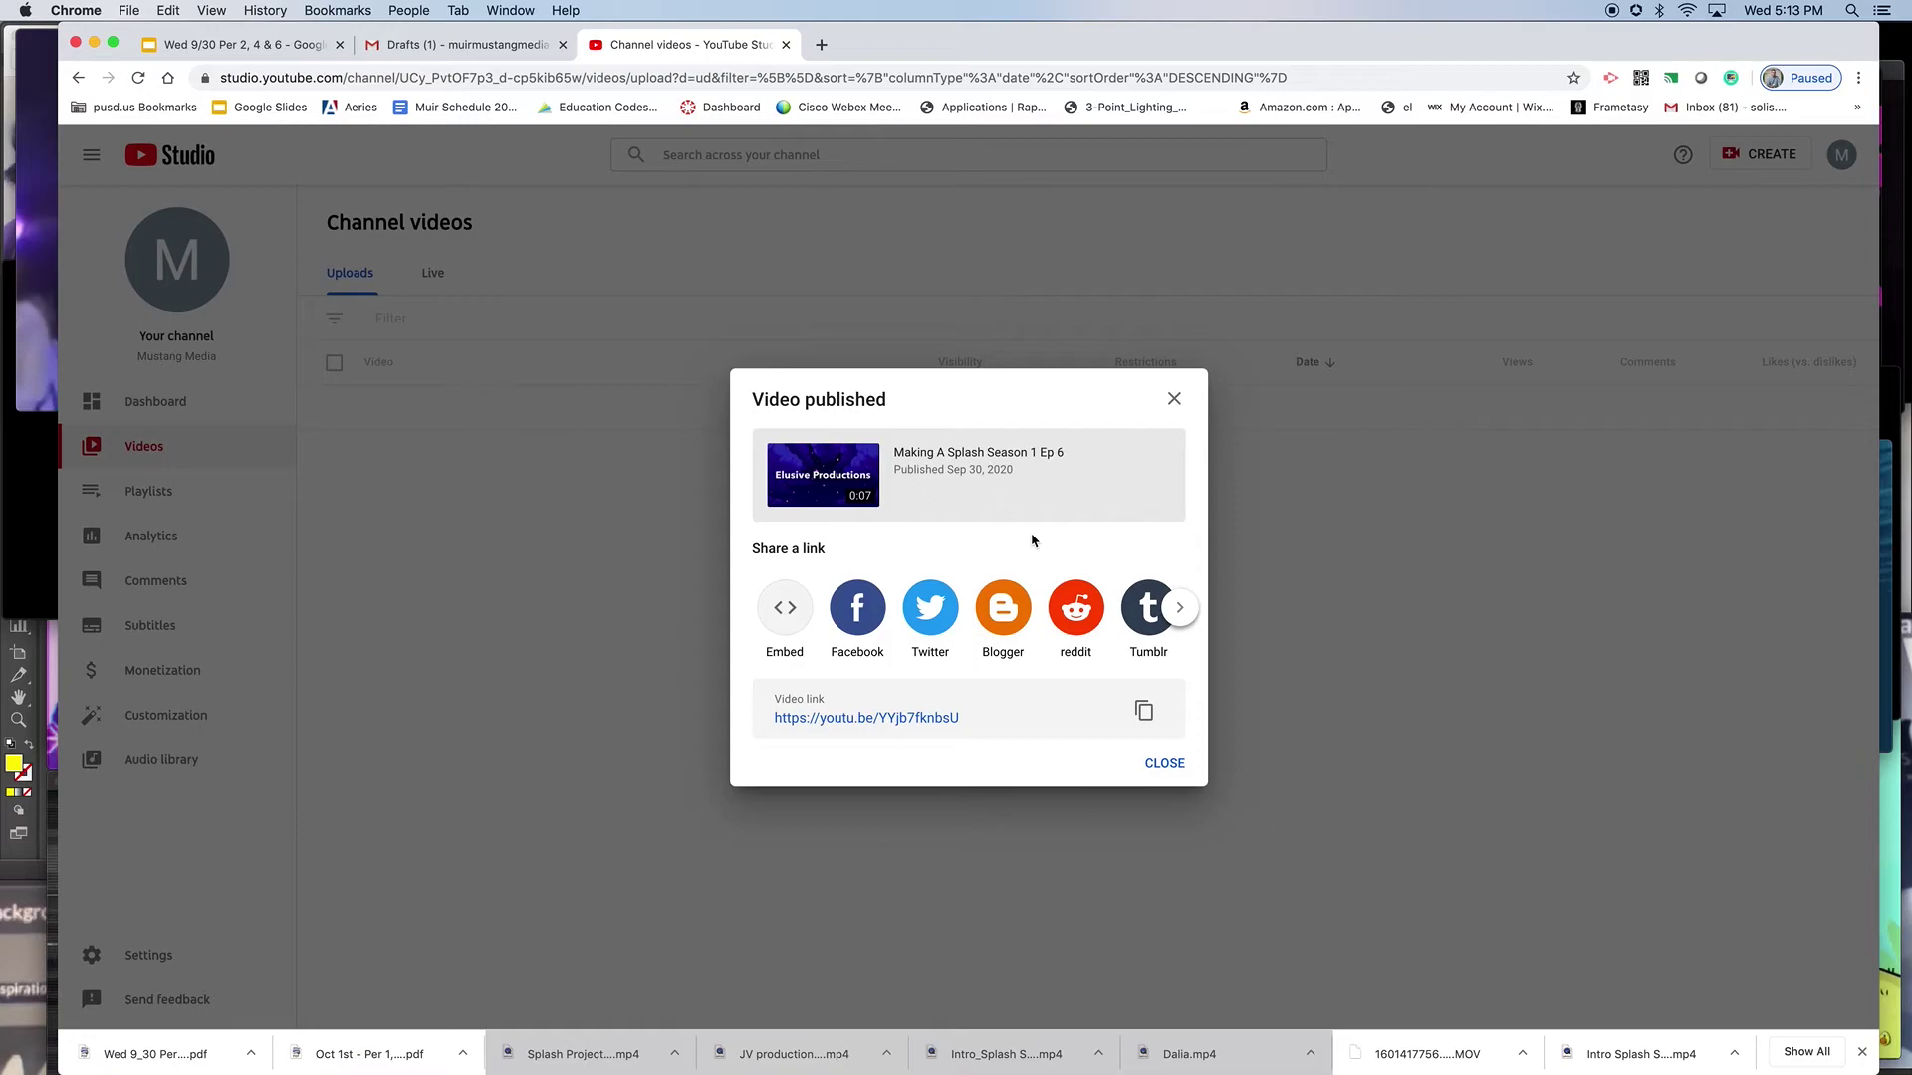
{"action": "left_click", "coordinate": [1167, 763]}
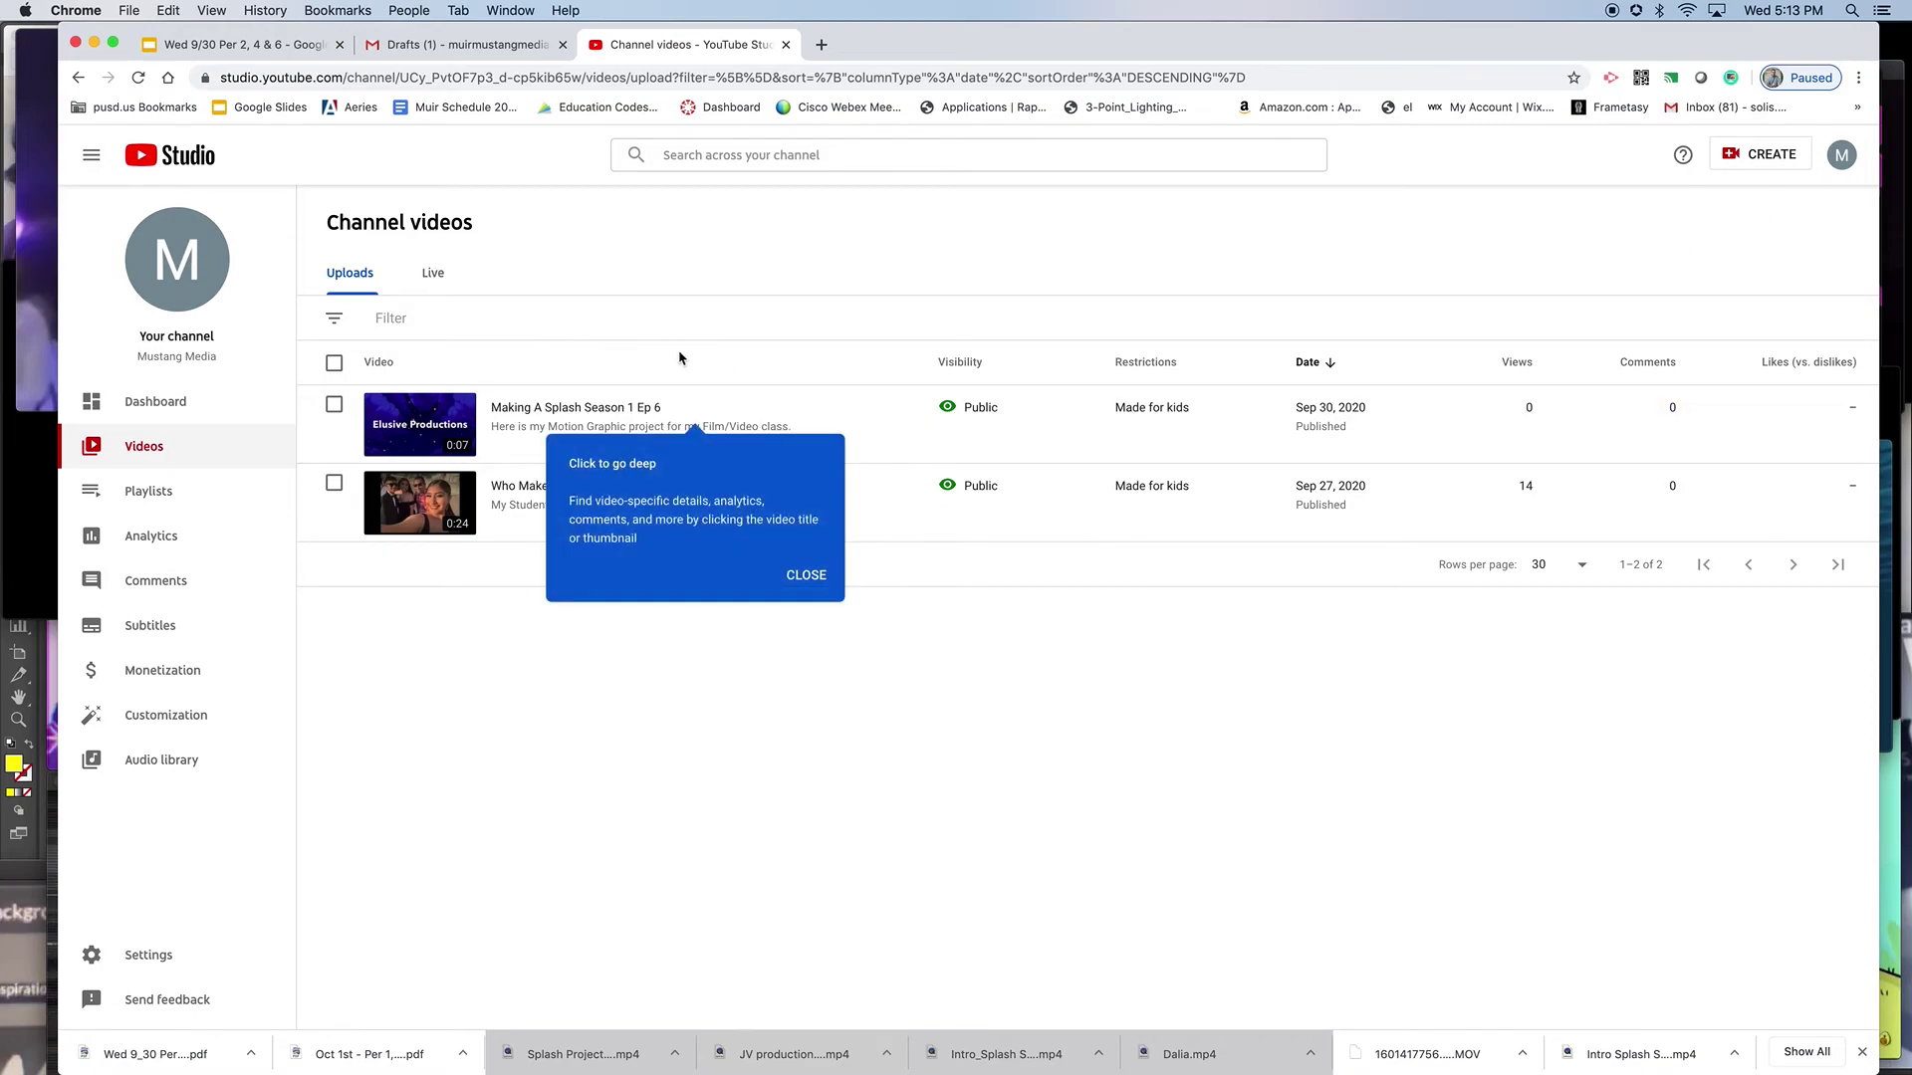
Step: Go to your channel page, dismiss the email notice and open the video "Making A Splash Season 1 Ep 6"
{"action": "left_click", "coordinate": [1841, 156]}
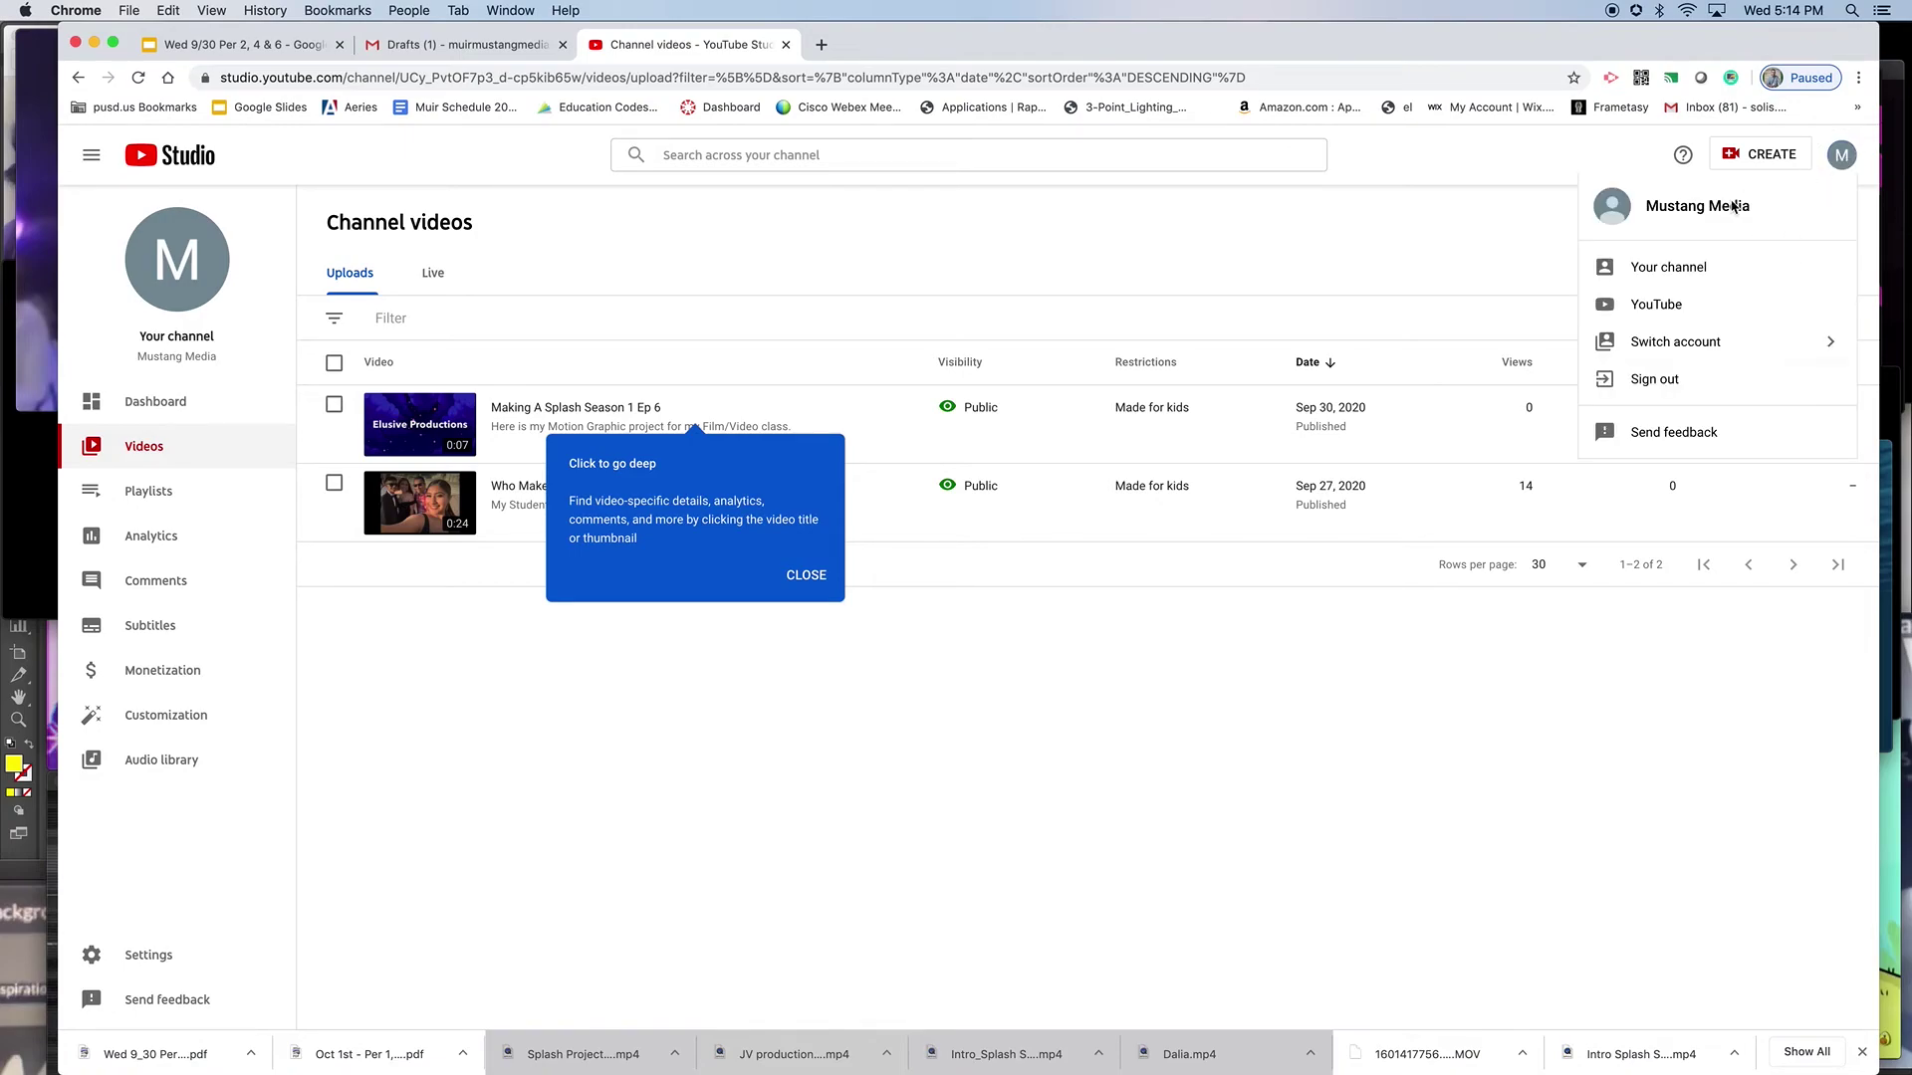
{"action": "left_click", "coordinate": [1683, 270]}
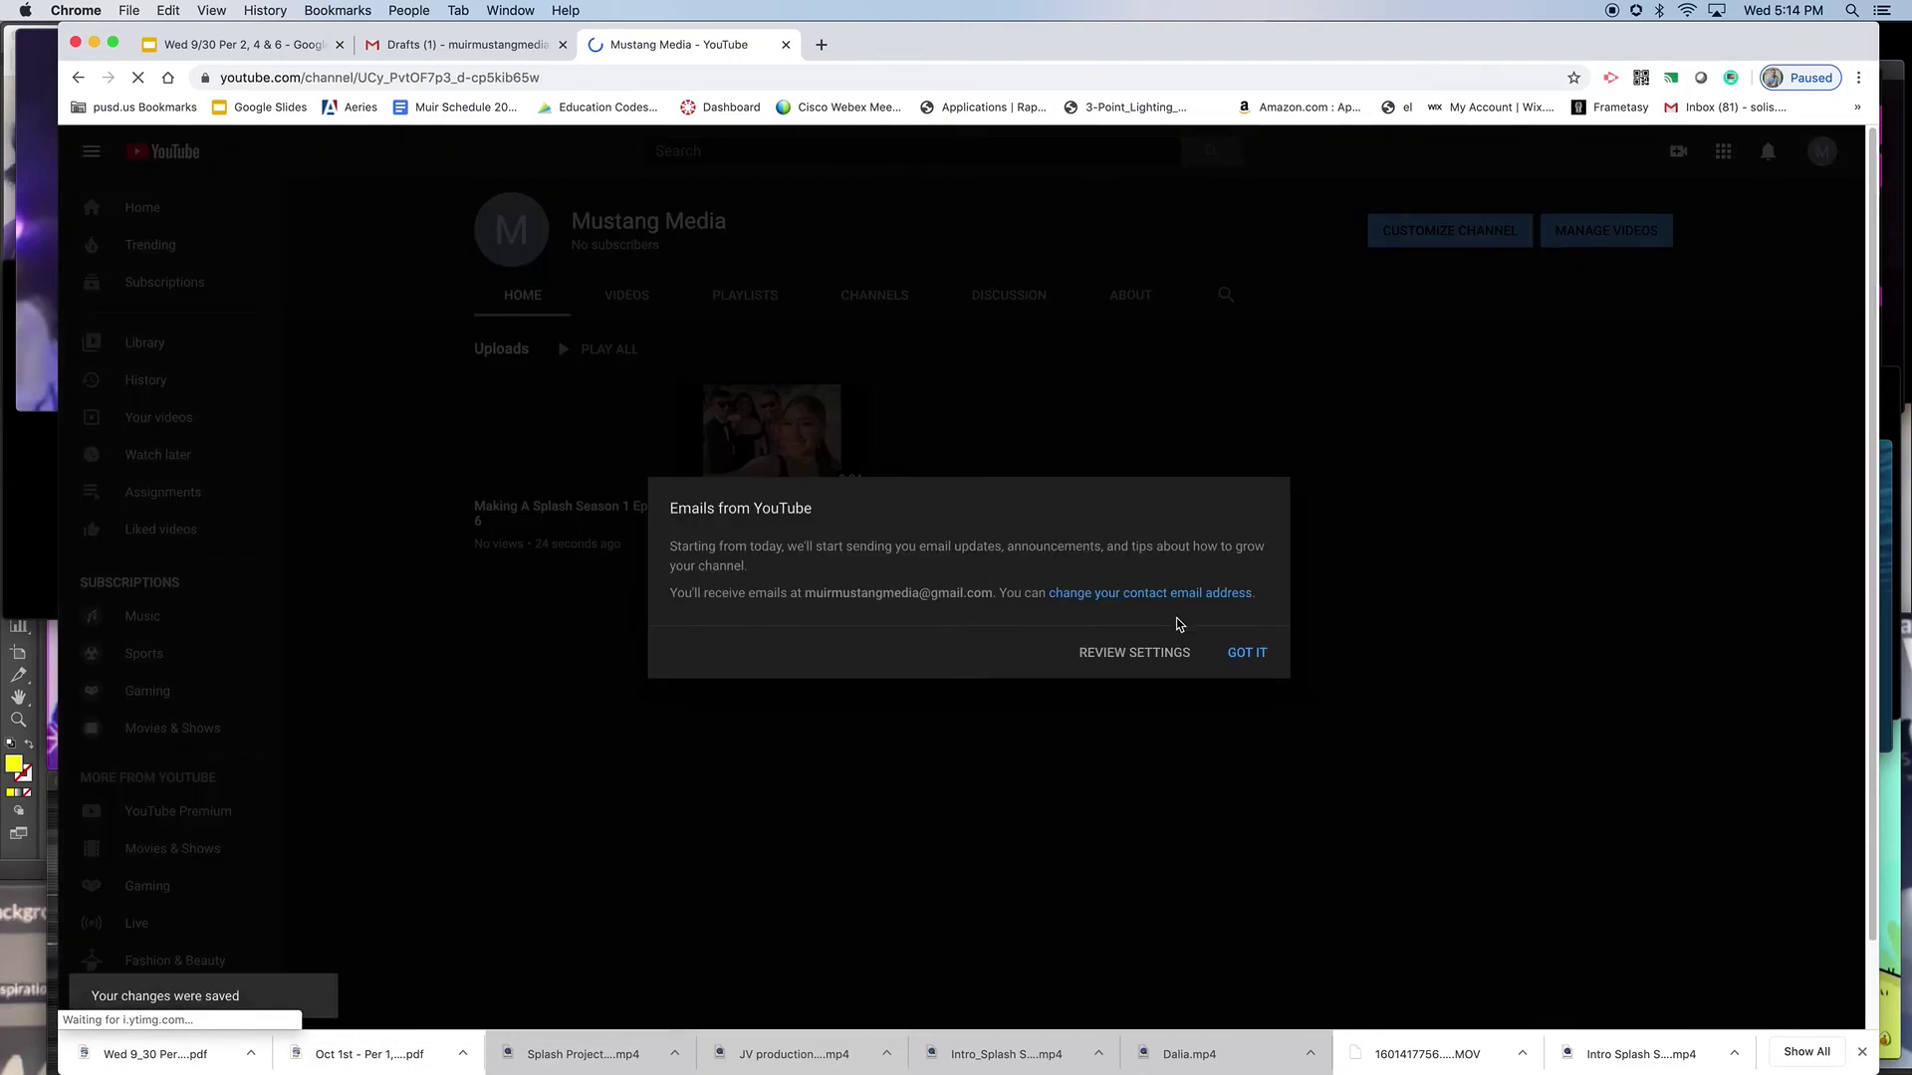
{"action": "left_click", "coordinate": [1246, 657]}
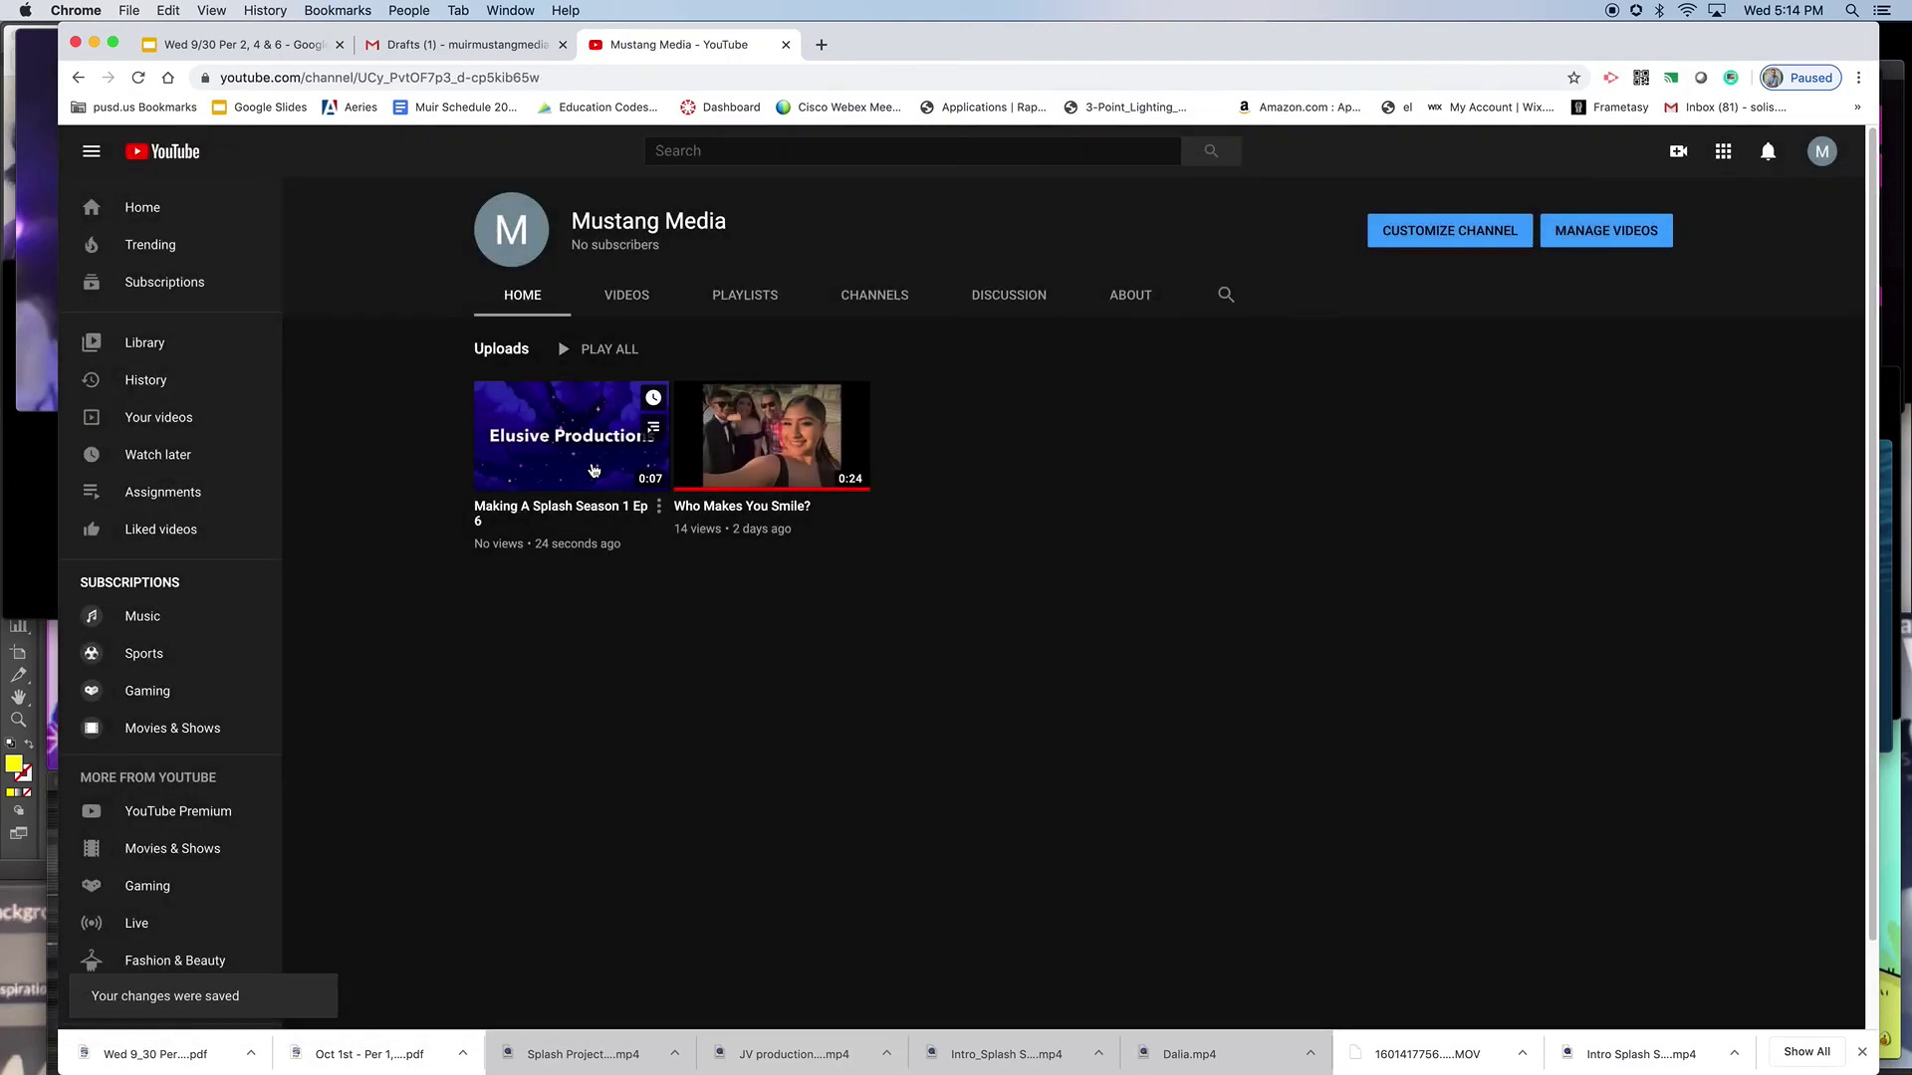
{"action": "left_click", "coordinate": [593, 478]}
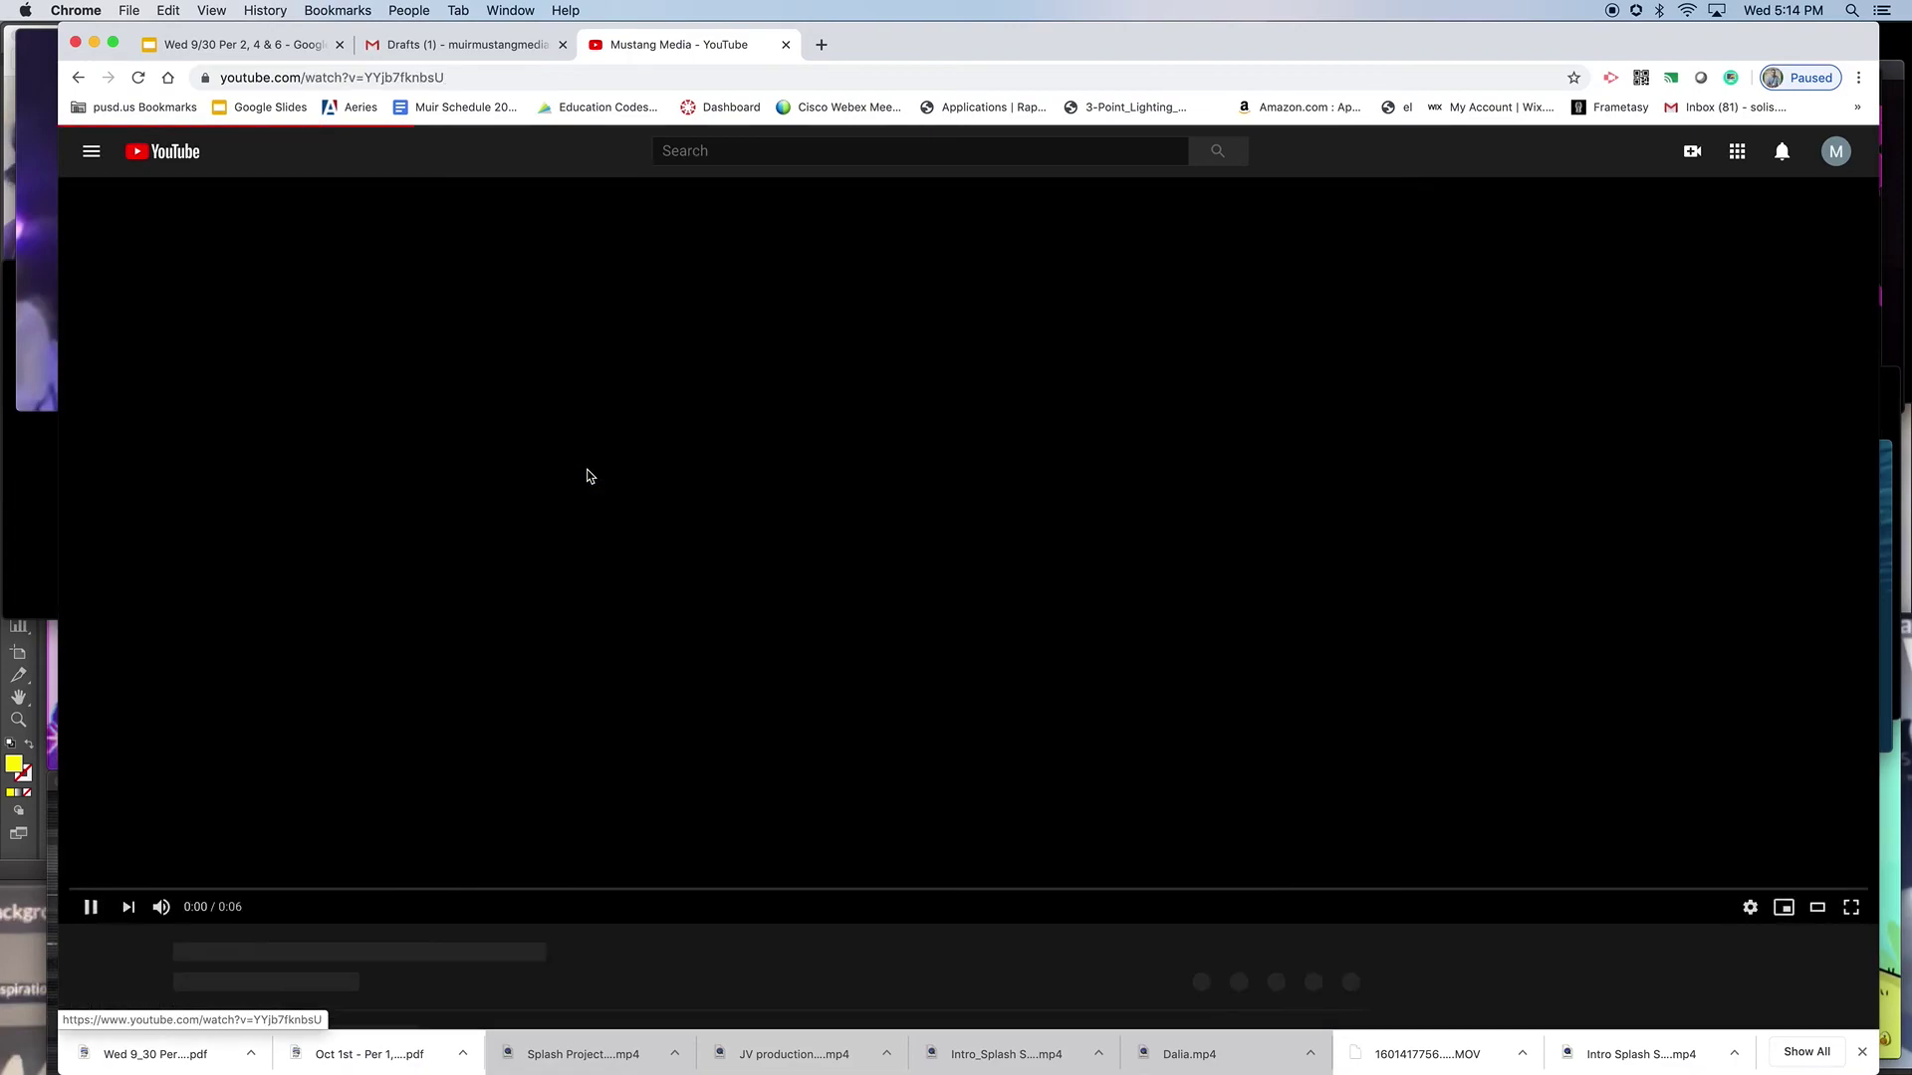
Step: Replay the start of the published video with the sound muted and view its sharing options
{"action": "left_click", "coordinate": [163, 907]}
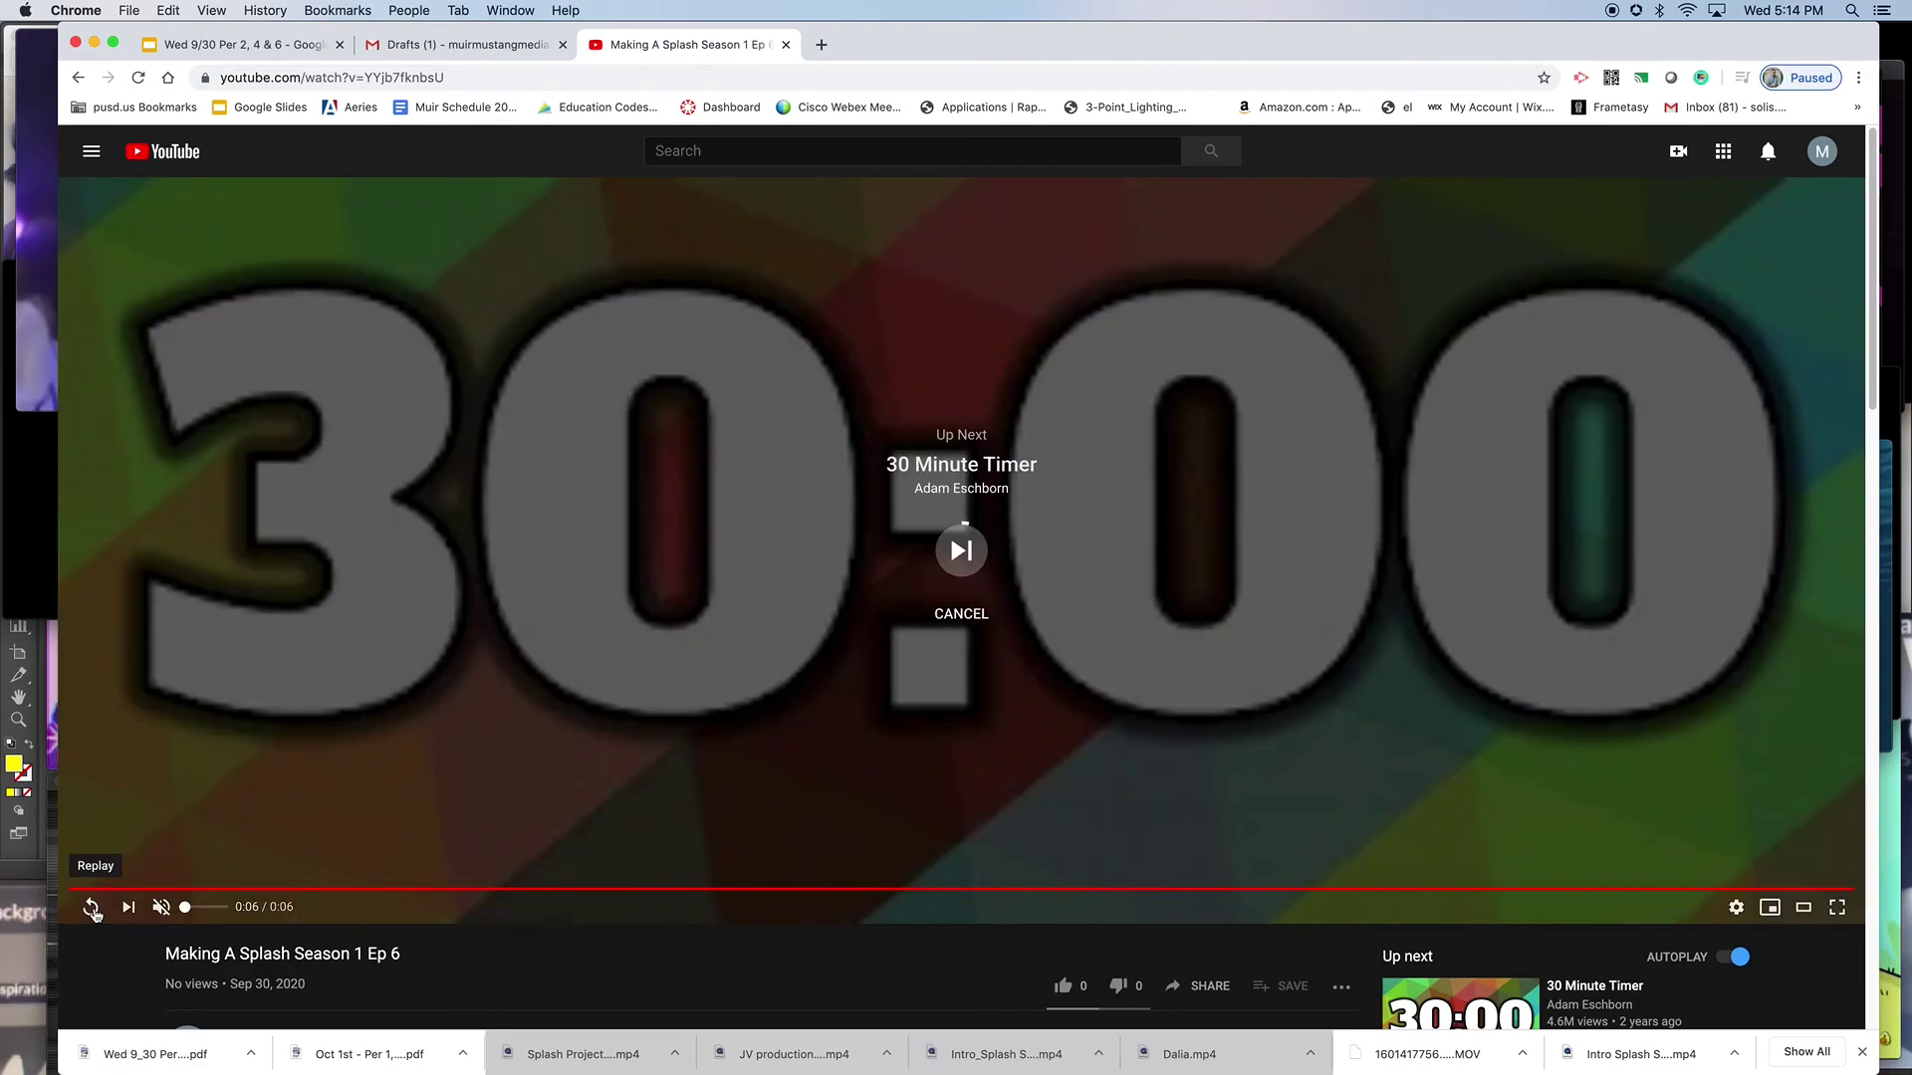
{"action": "left_click", "coordinate": [91, 907]}
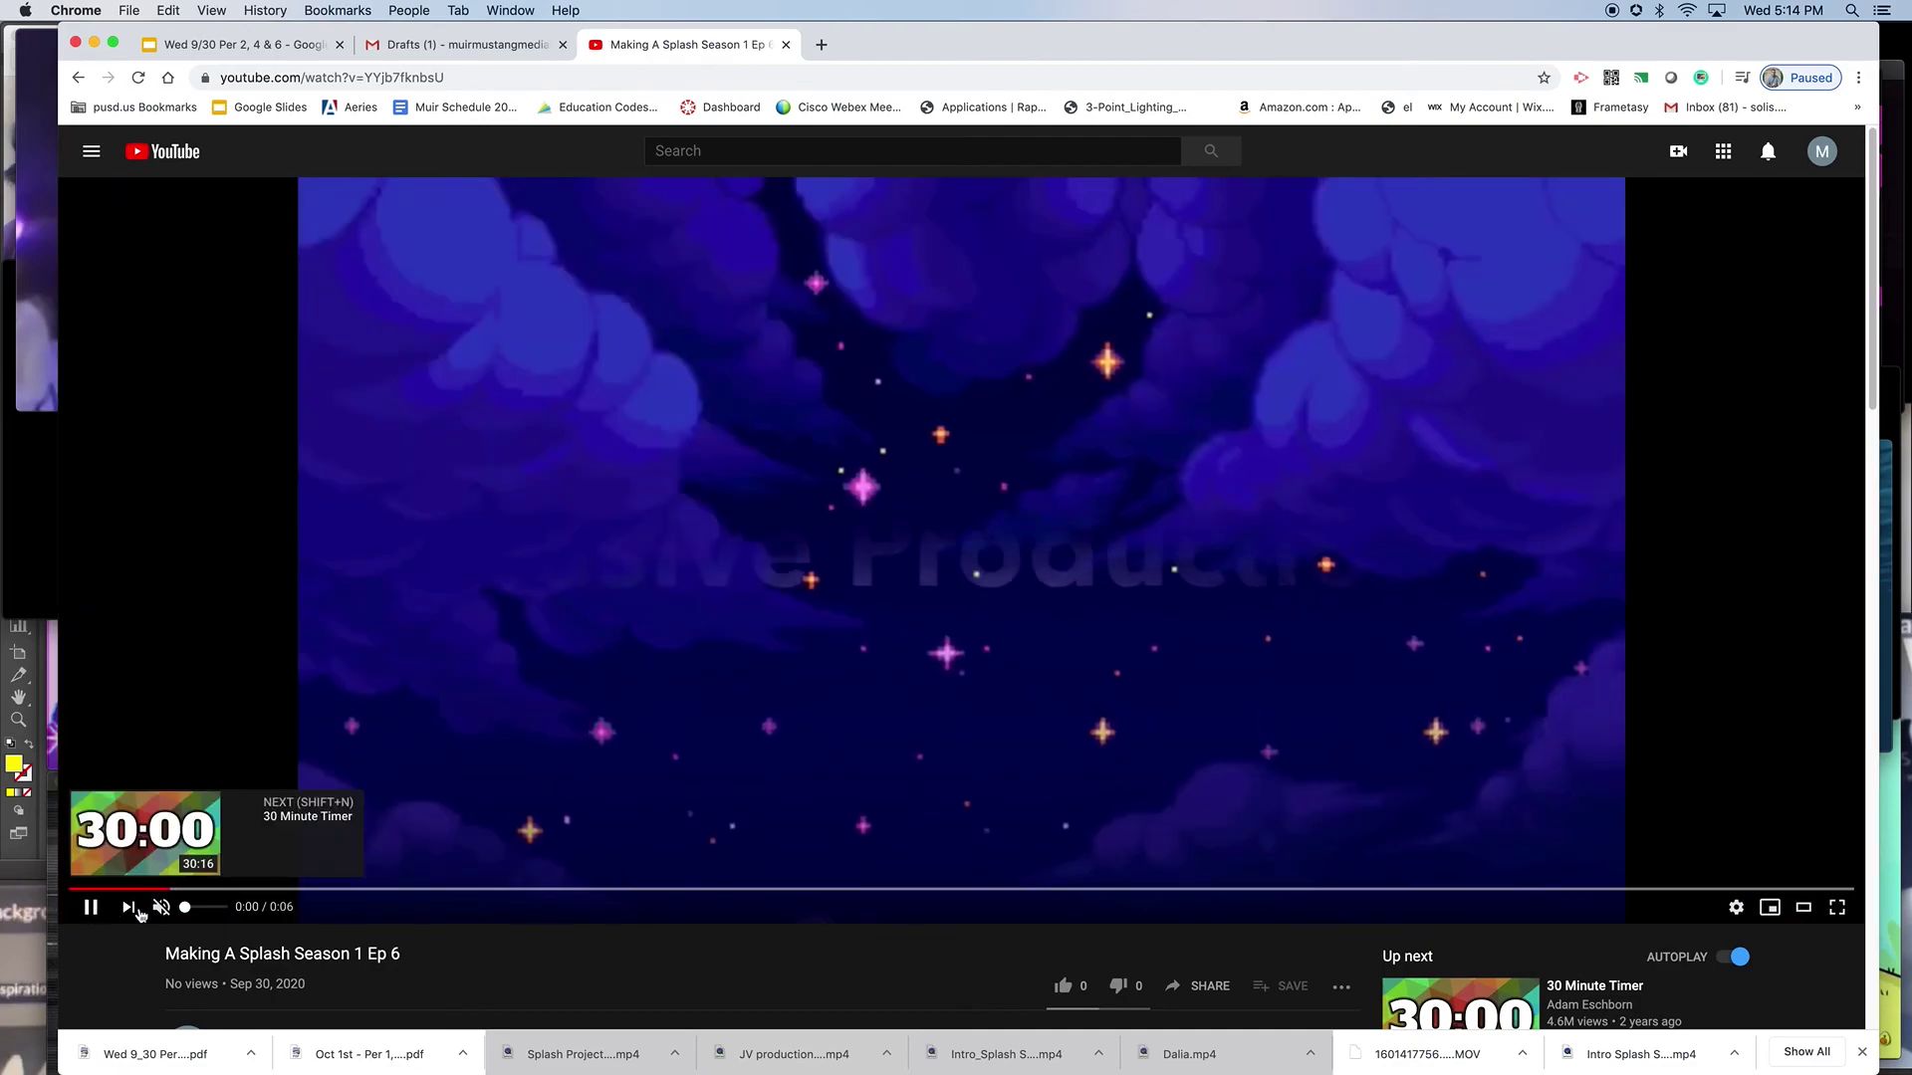
{"action": "left_click", "coordinate": [91, 907]}
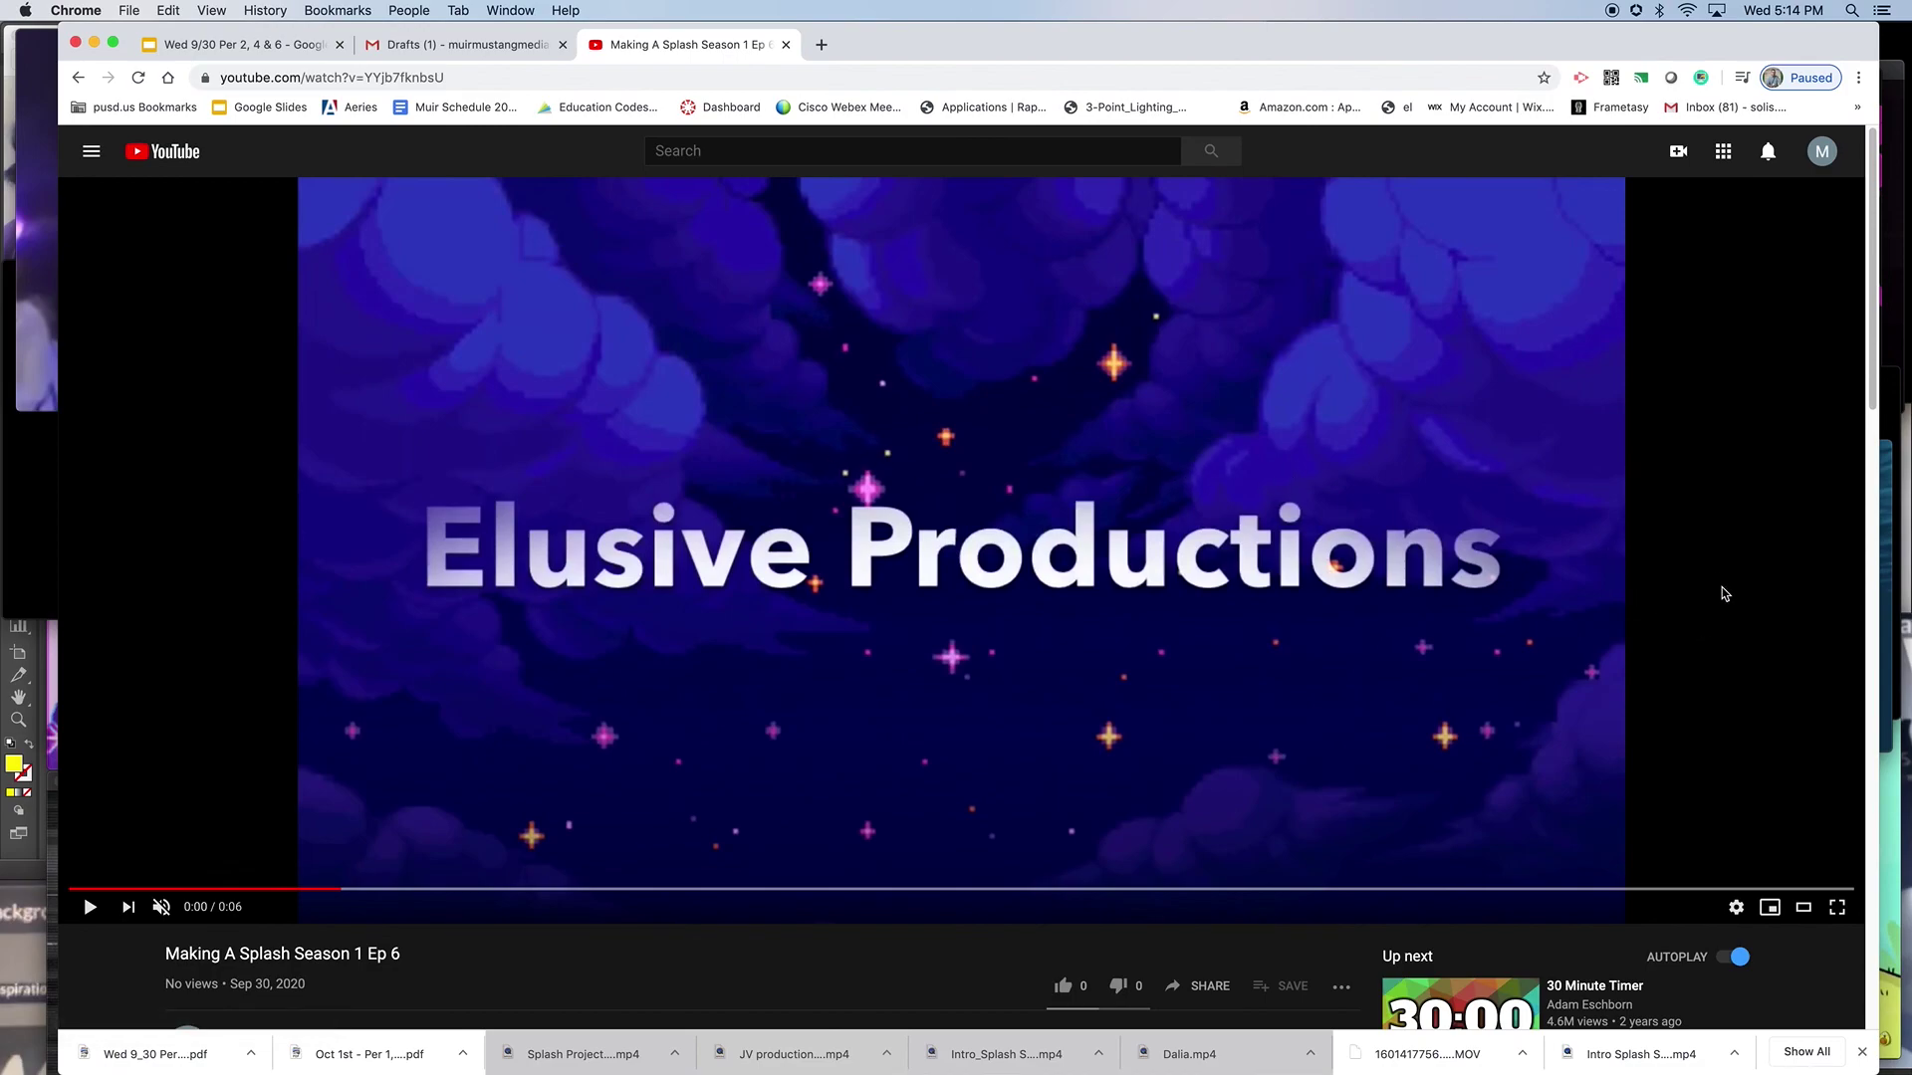
{"action": "left_click", "coordinate": [1207, 986]}
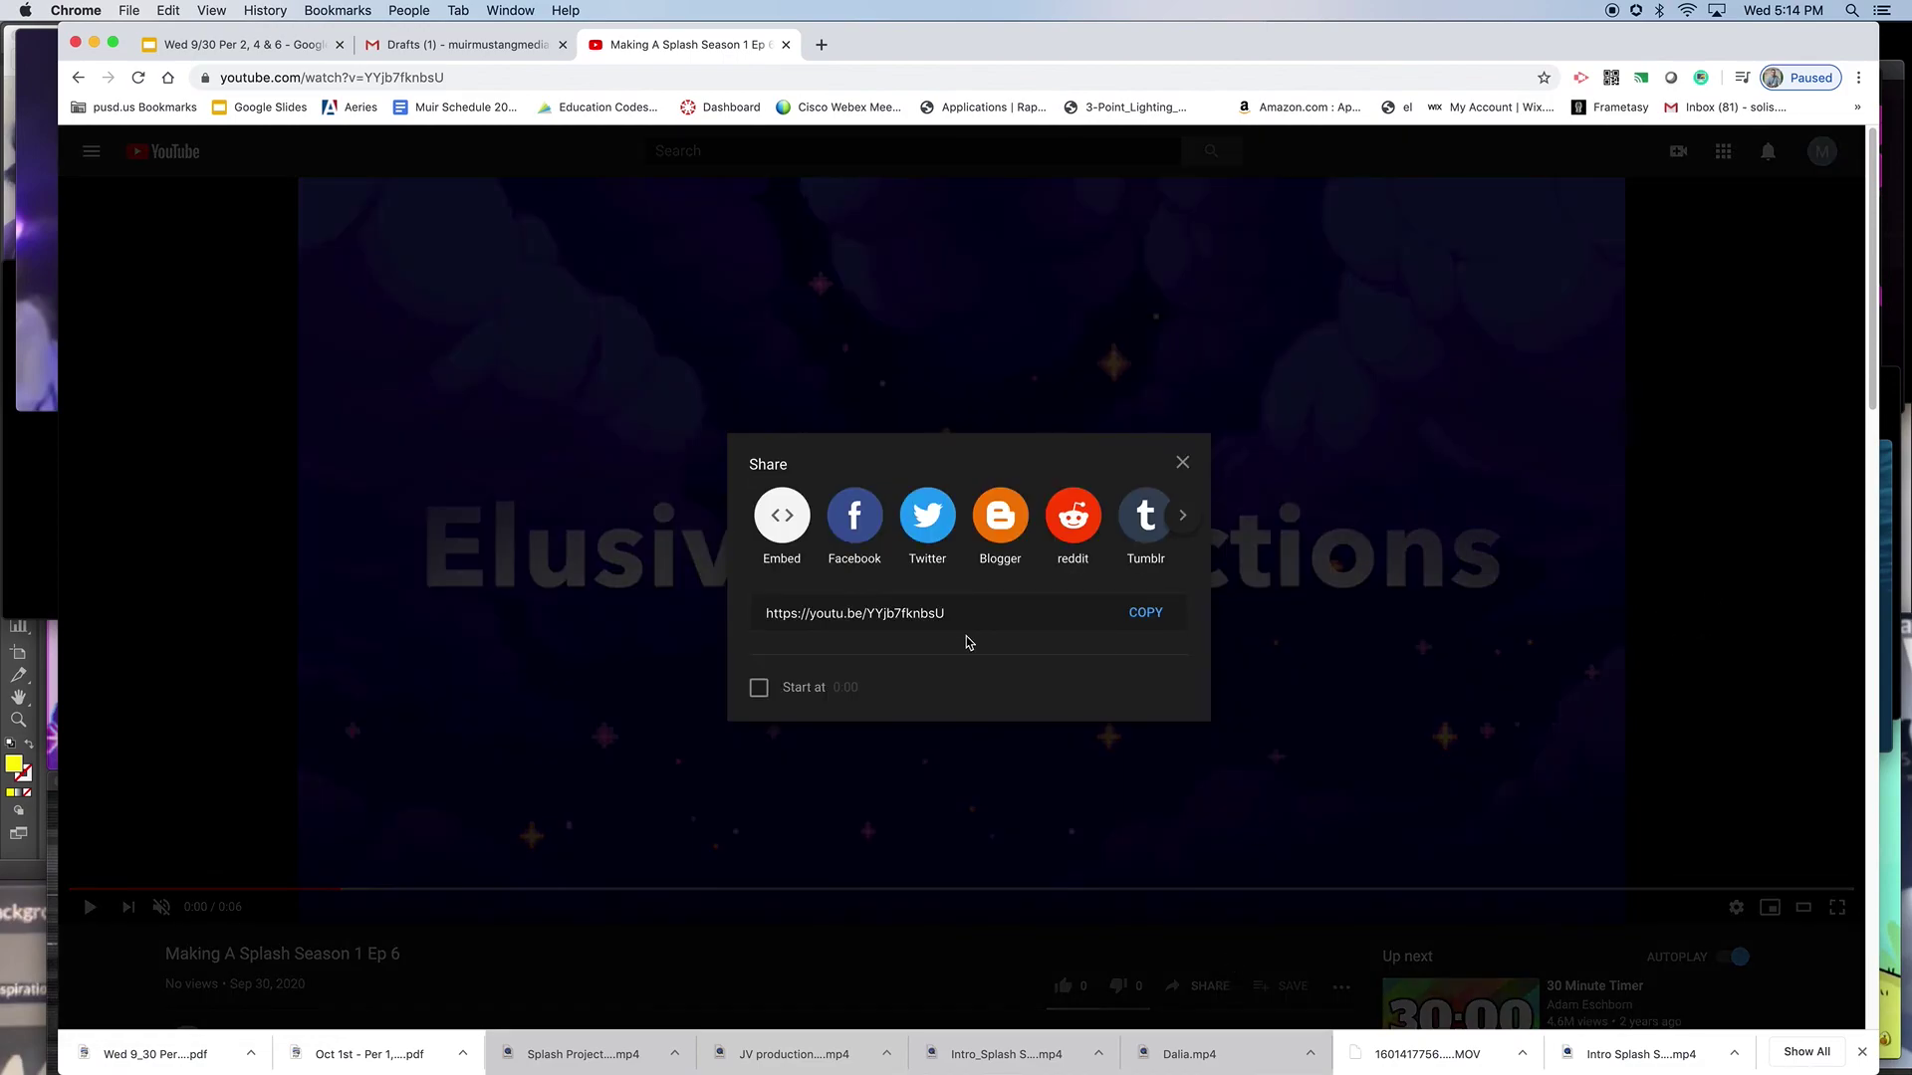
{"action": "left_click", "coordinate": [1182, 462]}
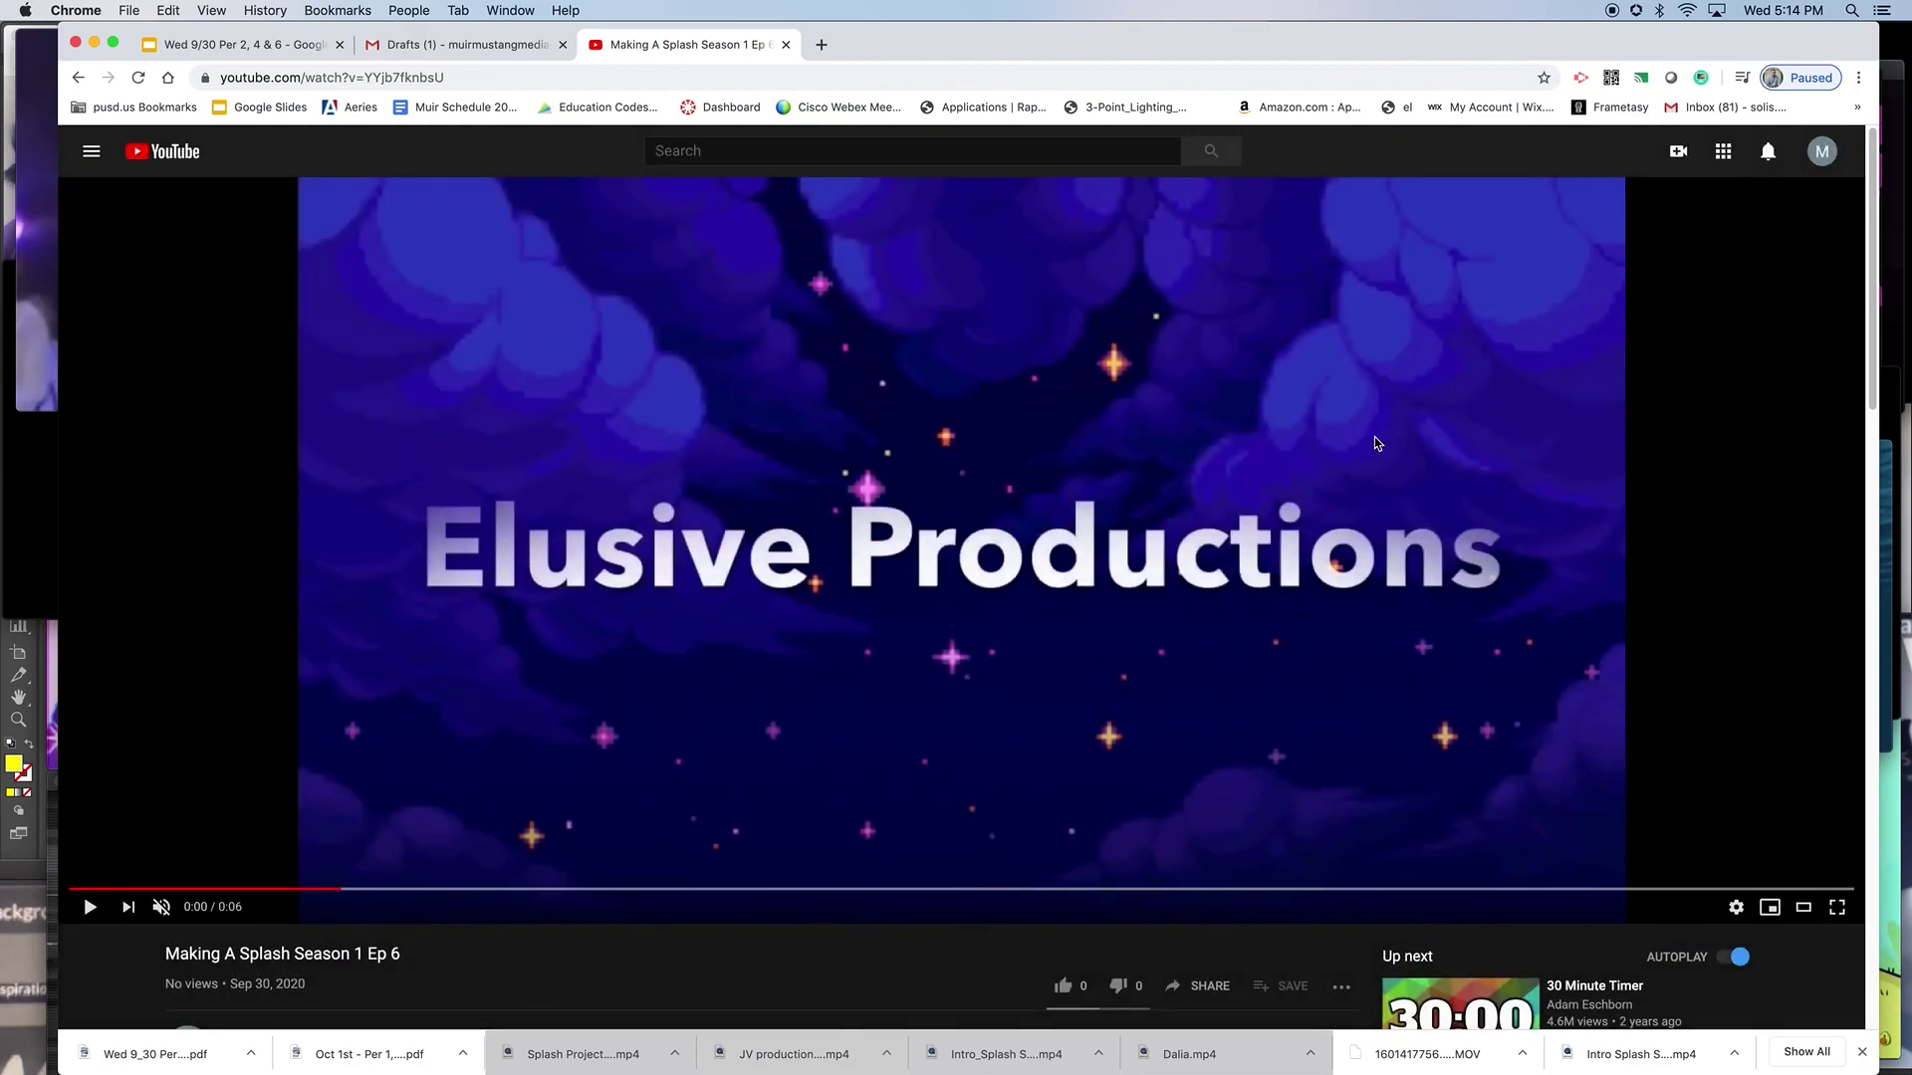